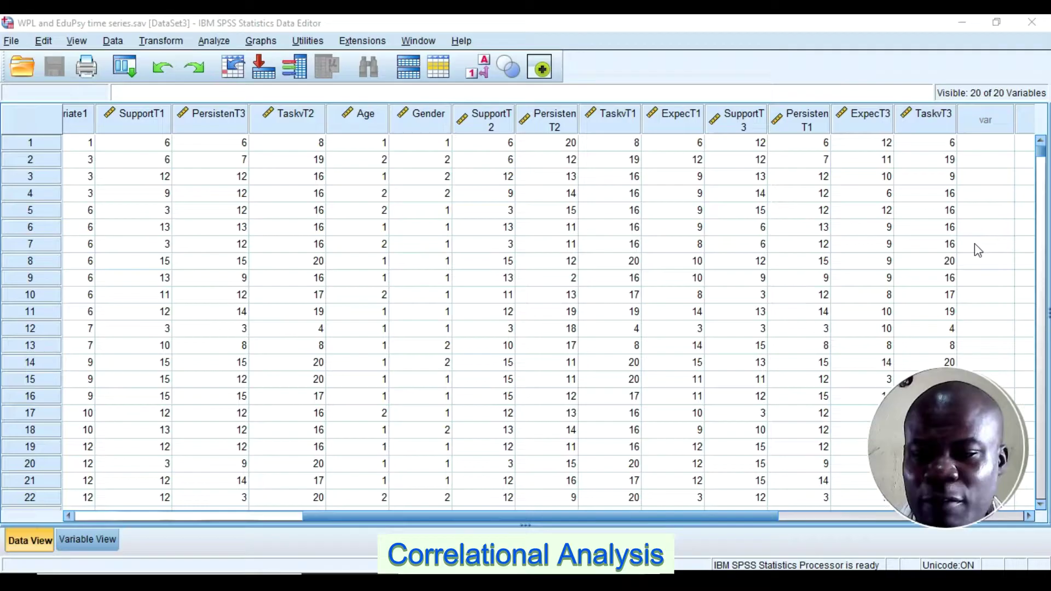
Step: Switch SPSS to Variable View and highlight the Control1 and ExpecT2 variables
{"action": "mouse_move", "coordinate": [1044, 156]}
{"action": "left_mouse_down"}
{"action": "mouse_move", "coordinate": [1044, 423]}
{"action": "mouse_move", "coordinate": [1044, 153]}
{"action": "left_mouse_up"}
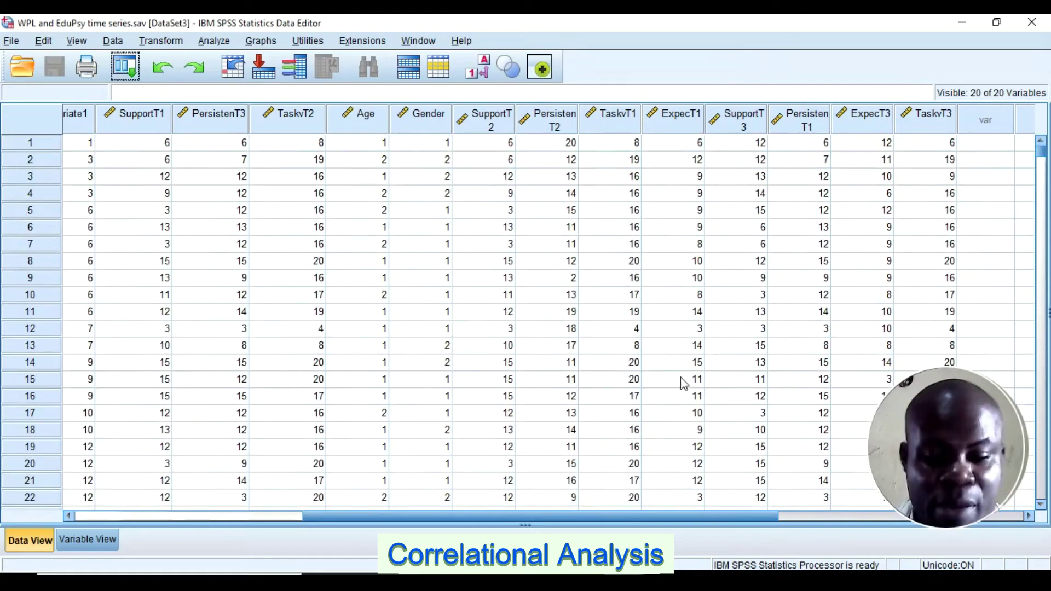
{"action": "mouse_move", "coordinate": [575, 514]}
{"action": "left_mouse_down"}
{"action": "mouse_move", "coordinate": [405, 541]}
{"action": "mouse_move", "coordinate": [320, 540]}
{"action": "mouse_move", "coordinate": [481, 508]}
{"action": "mouse_move", "coordinate": [596, 509]}
{"action": "mouse_move", "coordinate": [573, 523]}
{"action": "left_mouse_up"}
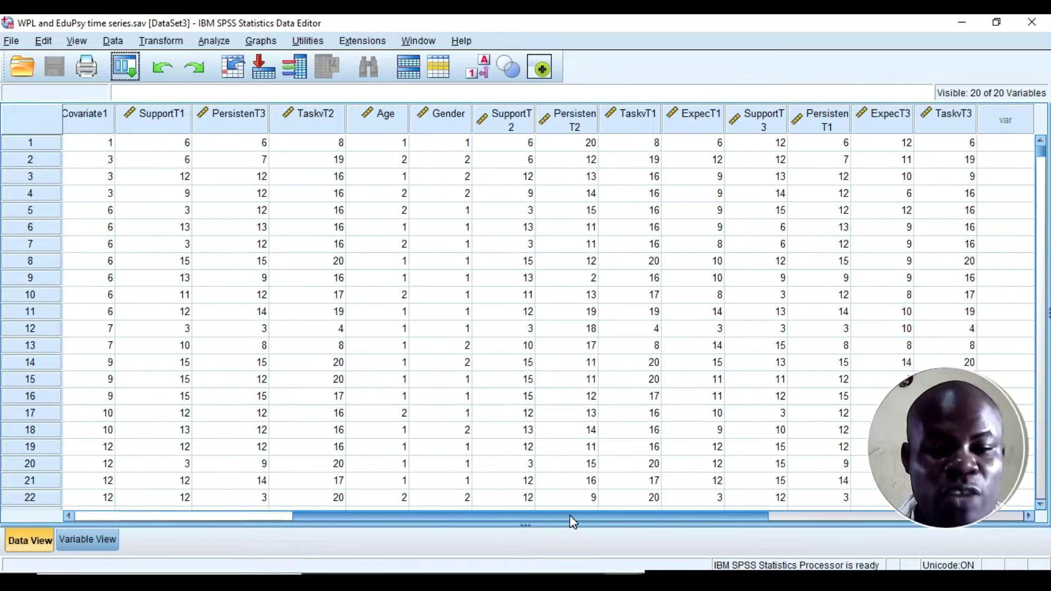
{"action": "left_click_drag", "start_coordinate": [571, 517], "coordinate": [543, 513]}
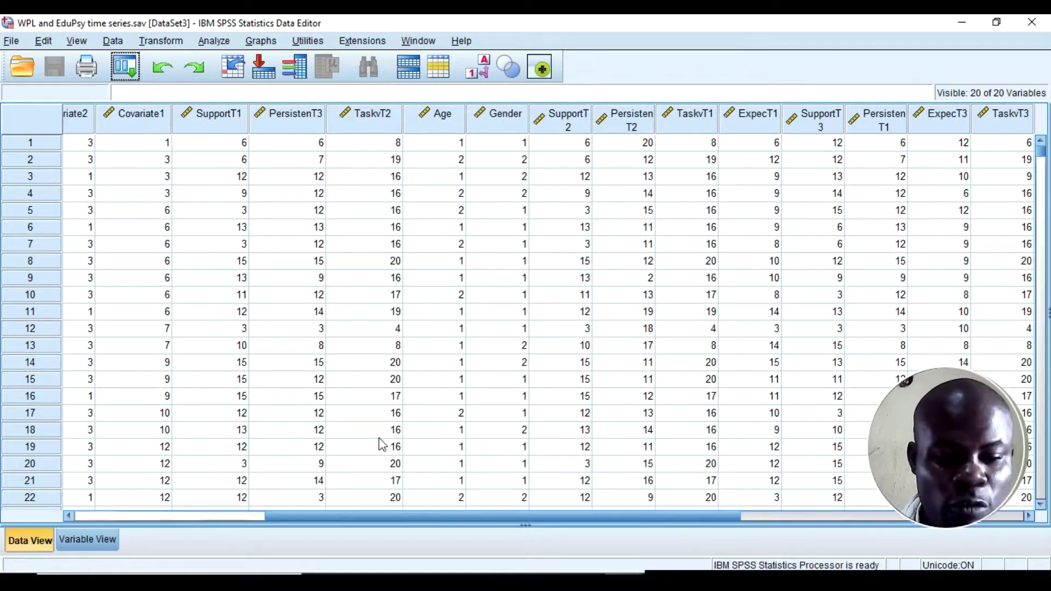
{"action": "left_click", "coordinate": [106, 543]}
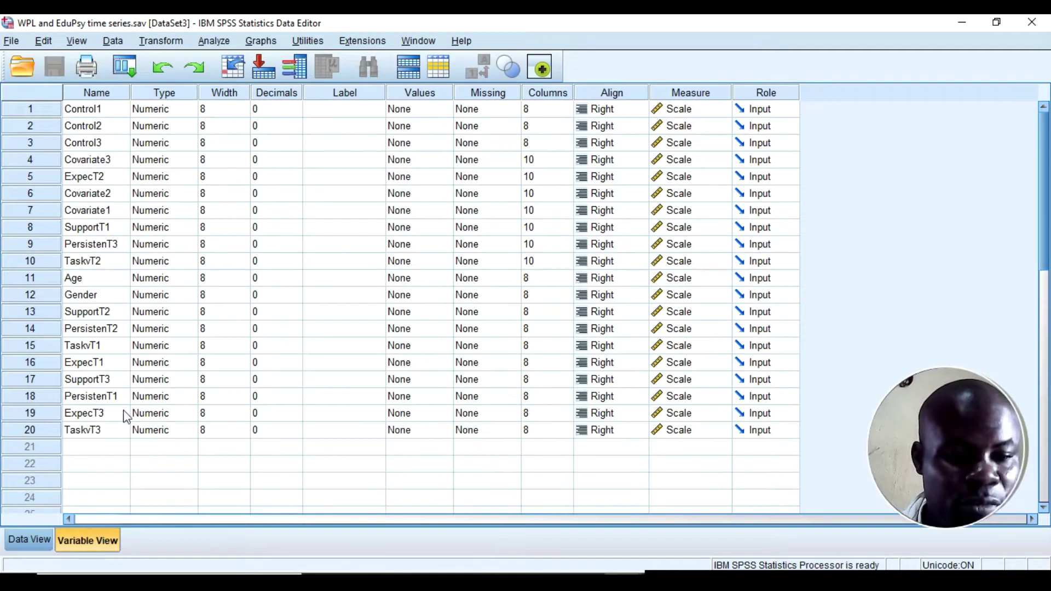
{"action": "left_click", "coordinate": [83, 111]}
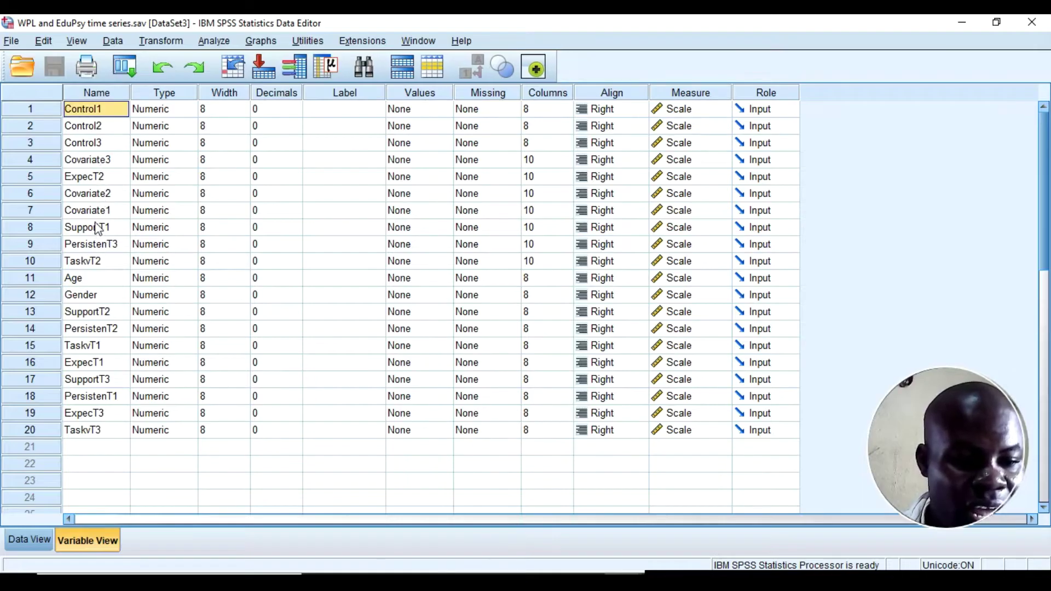
{"action": "key", "text": "Down"}
{"action": "key", "text": "Down"}
{"action": "key", "text": "Down"}
{"action": "key", "text": "Down"}
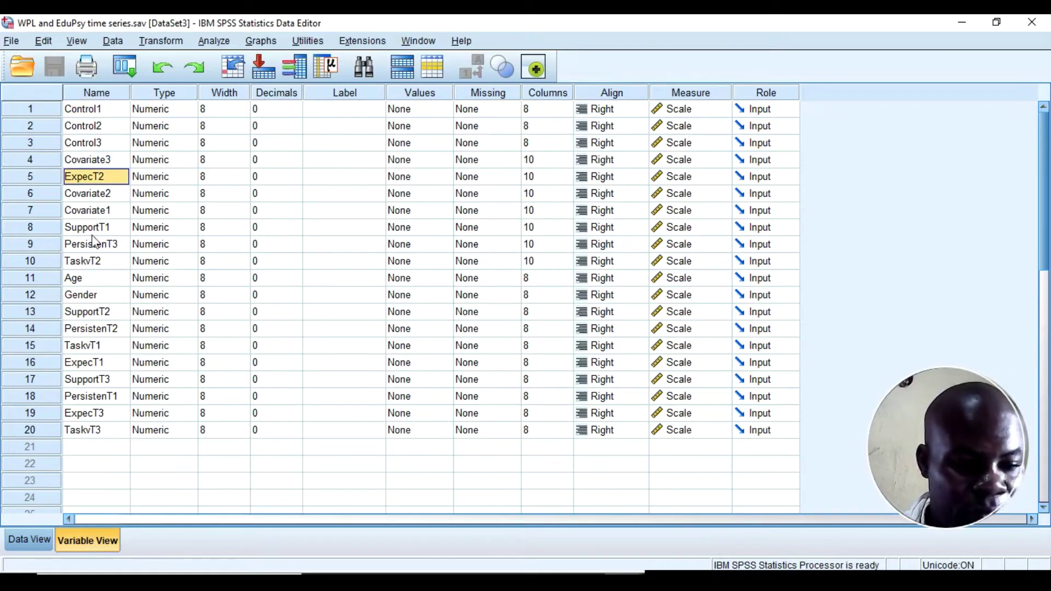
Step: Point out ExpecT1, PersistenT1–T3 and SupportT1–T3 in the Name column
{"action": "left_click", "coordinate": [93, 363]}
{"action": "left_click", "coordinate": [94, 397]}
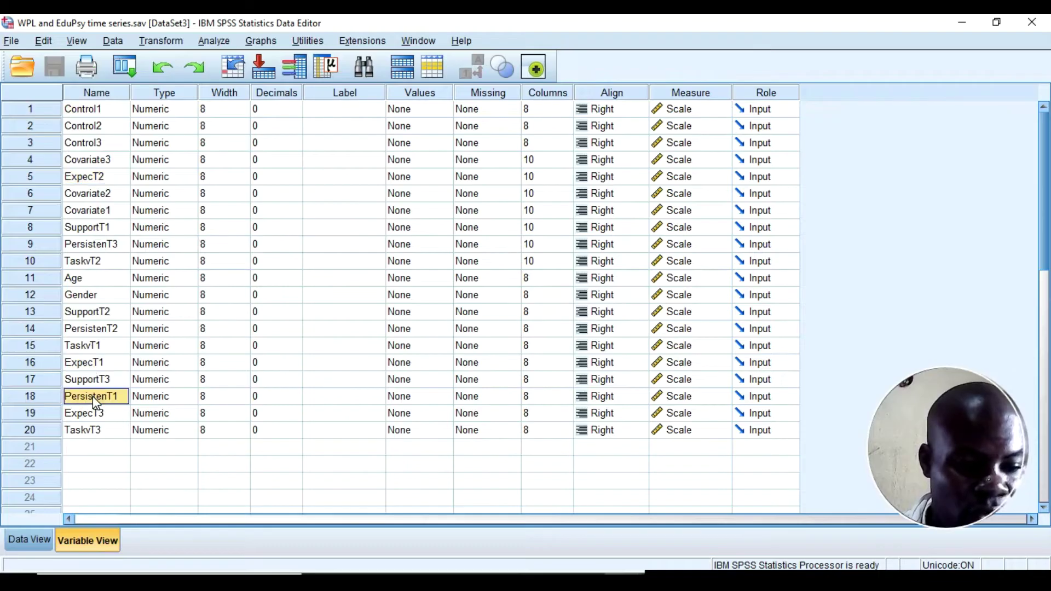
{"action": "left_click", "coordinate": [93, 331]}
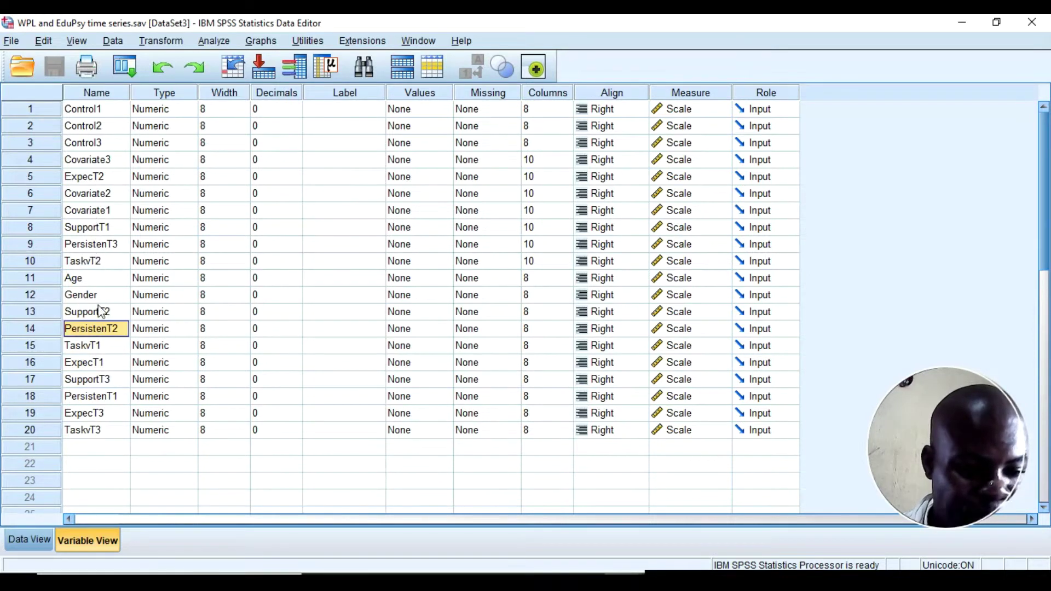
{"action": "left_click", "coordinate": [106, 399]}
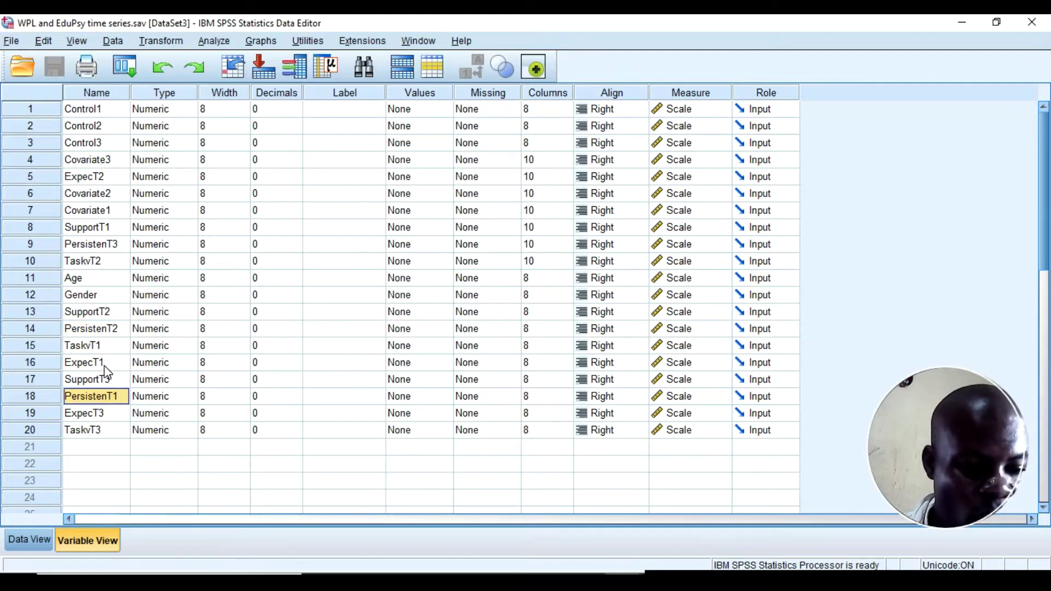
{"action": "left_click", "coordinate": [104, 330]}
{"action": "left_click", "coordinate": [109, 244]}
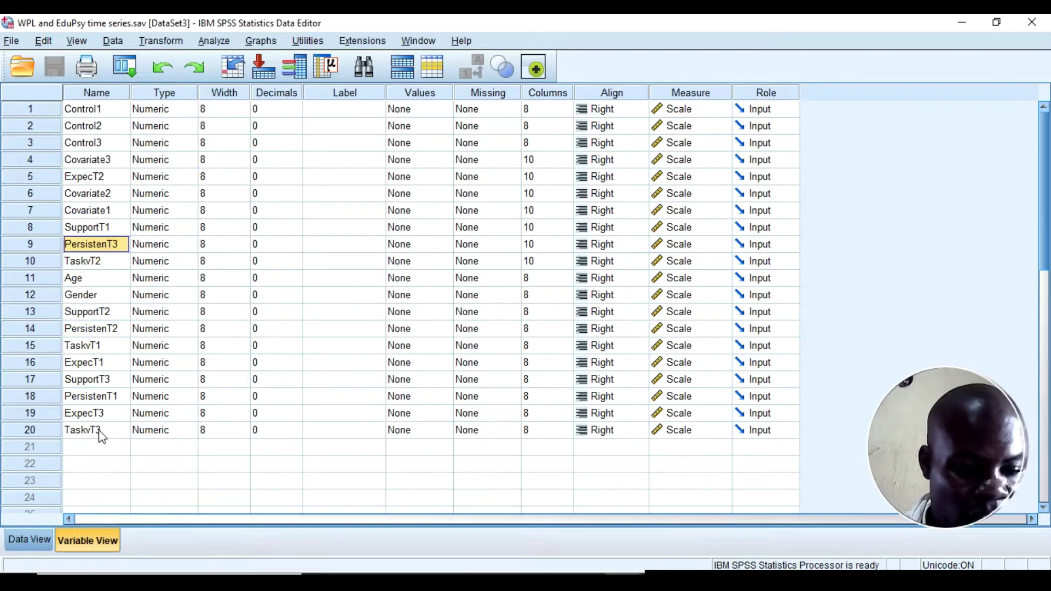
{"action": "left_click", "coordinate": [90, 228]}
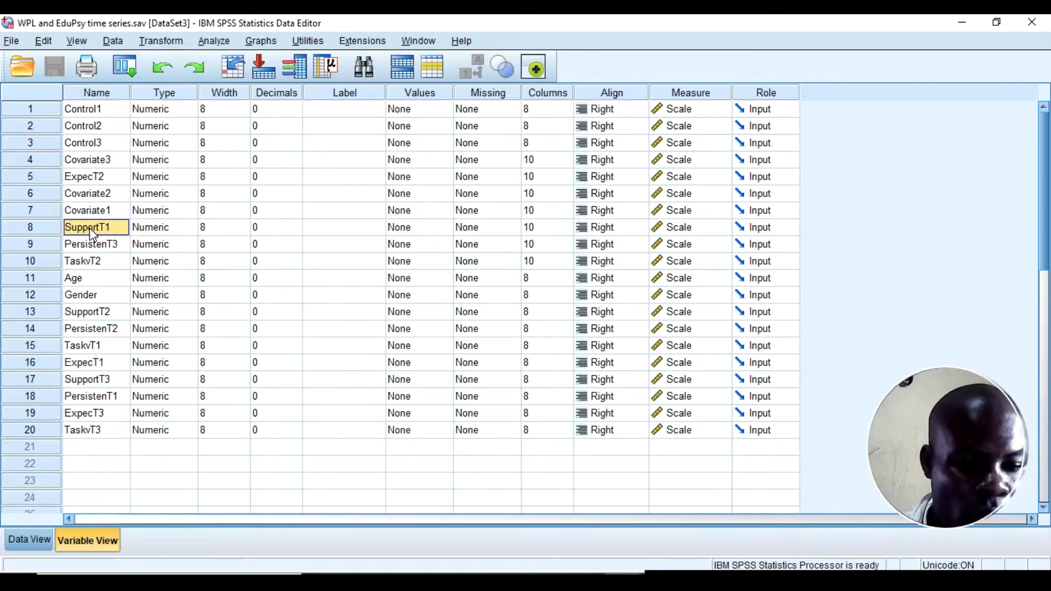
{"action": "left_click", "coordinate": [92, 314]}
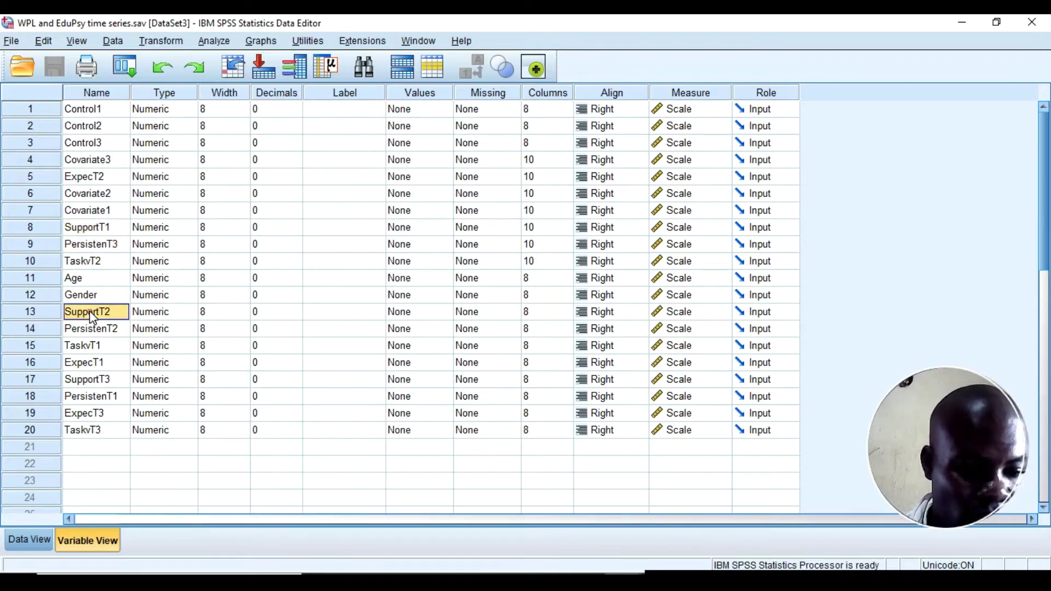
{"action": "left_click", "coordinate": [99, 383]}
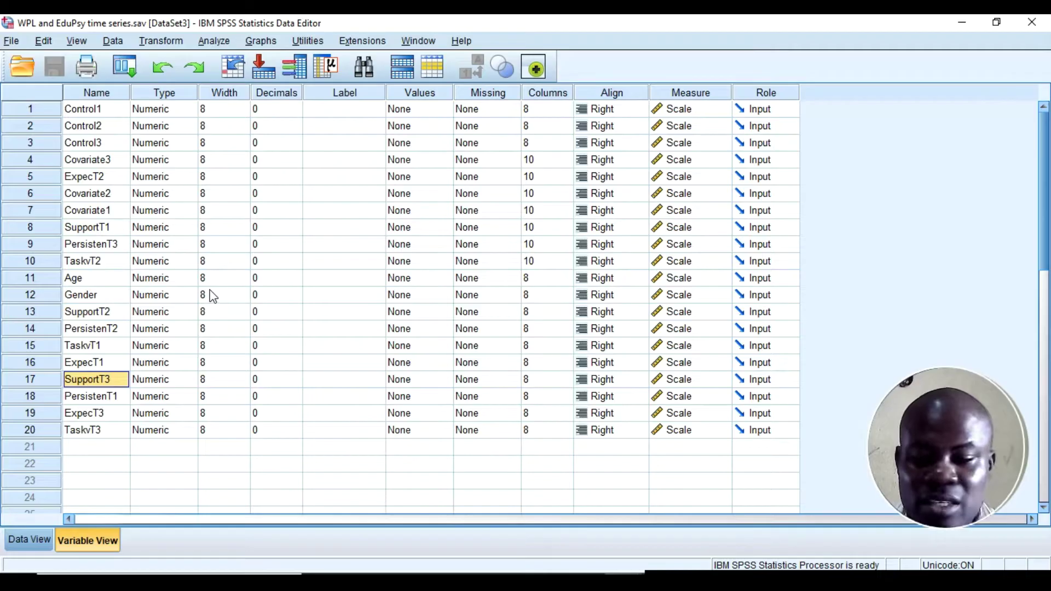
Step: Start a bivariate correlation from Analyze > Correlate > Bivariate
{"action": "left_click", "coordinate": [214, 42]}
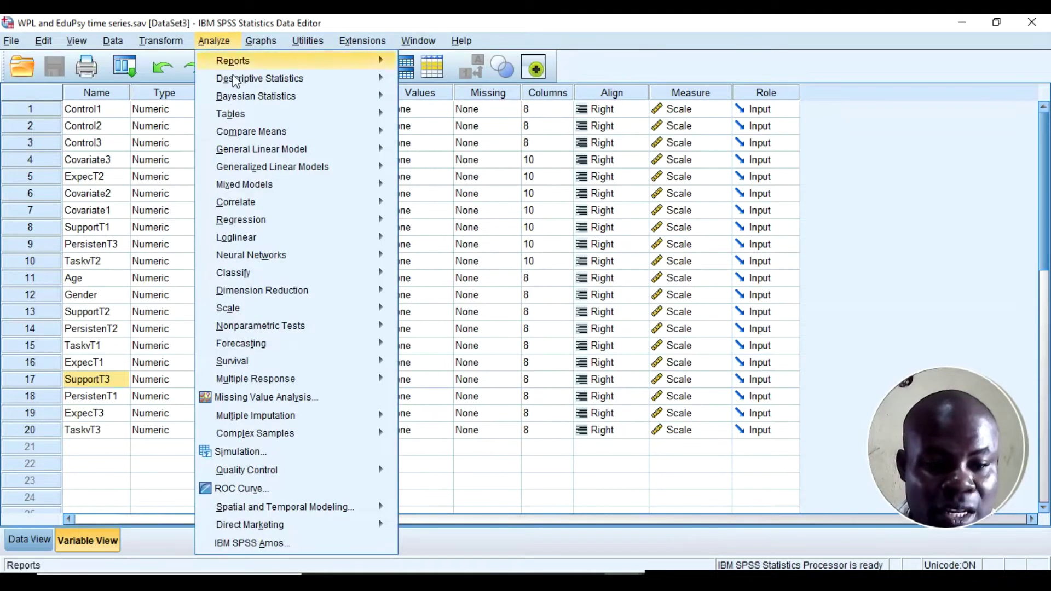
{"action": "mouse_move", "coordinate": [293, 198]}
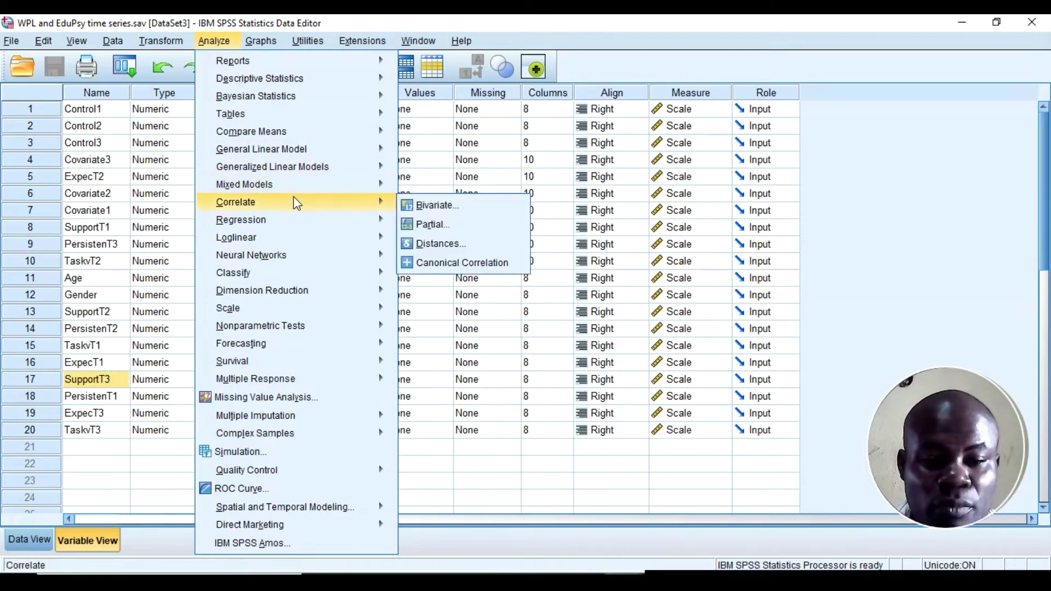
{"action": "left_click", "coordinate": [408, 207]}
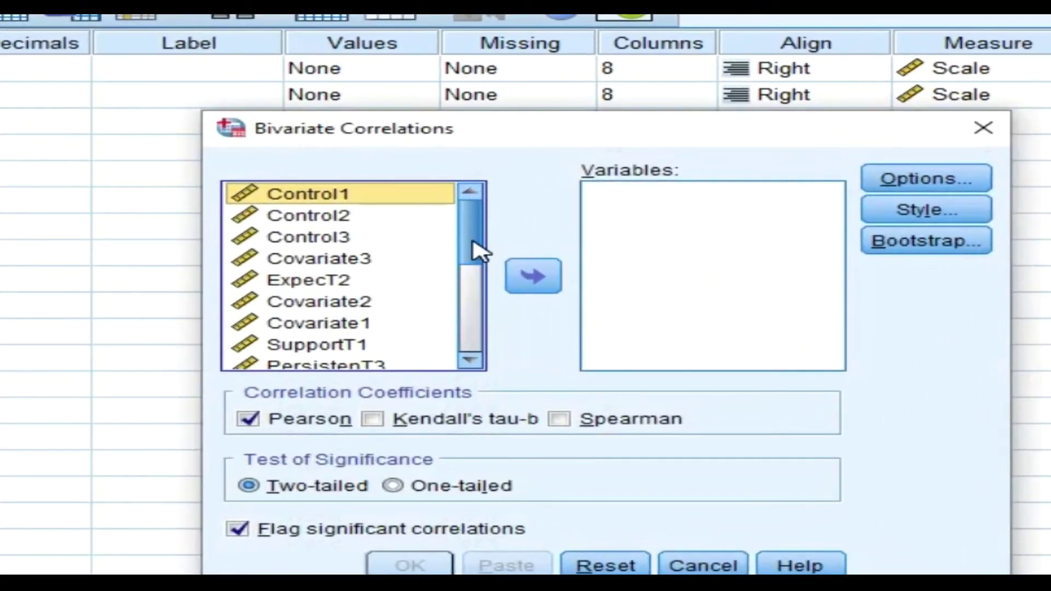
{"action": "left_click_drag", "start_coordinate": [474, 242], "coordinate": [473, 264]}
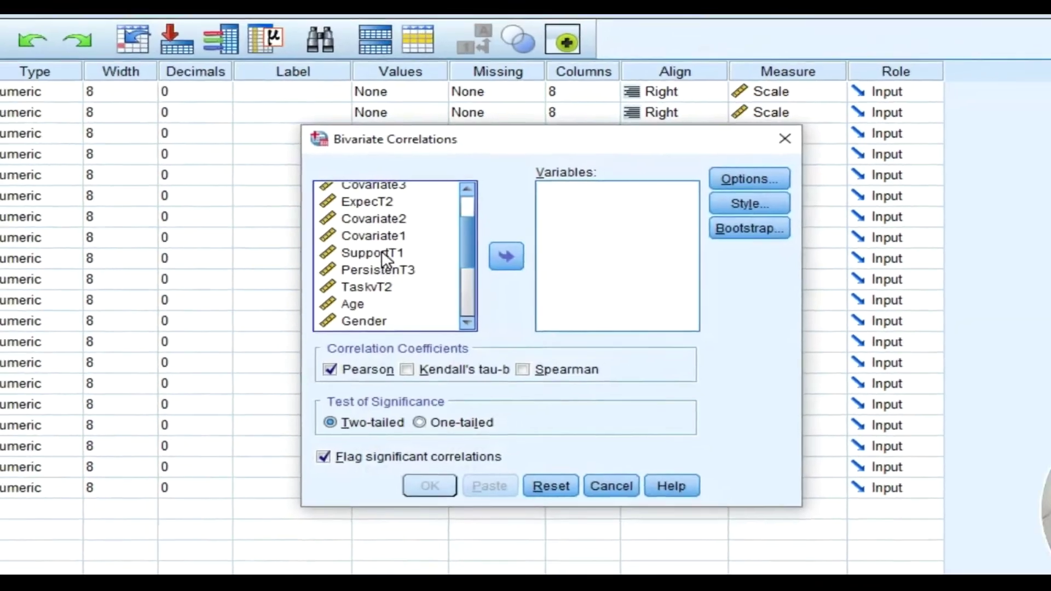
Step: Add SupportT1, SupportT2 and SupportT3 to the correlation variables
{"action": "left_click", "coordinate": [317, 272]}
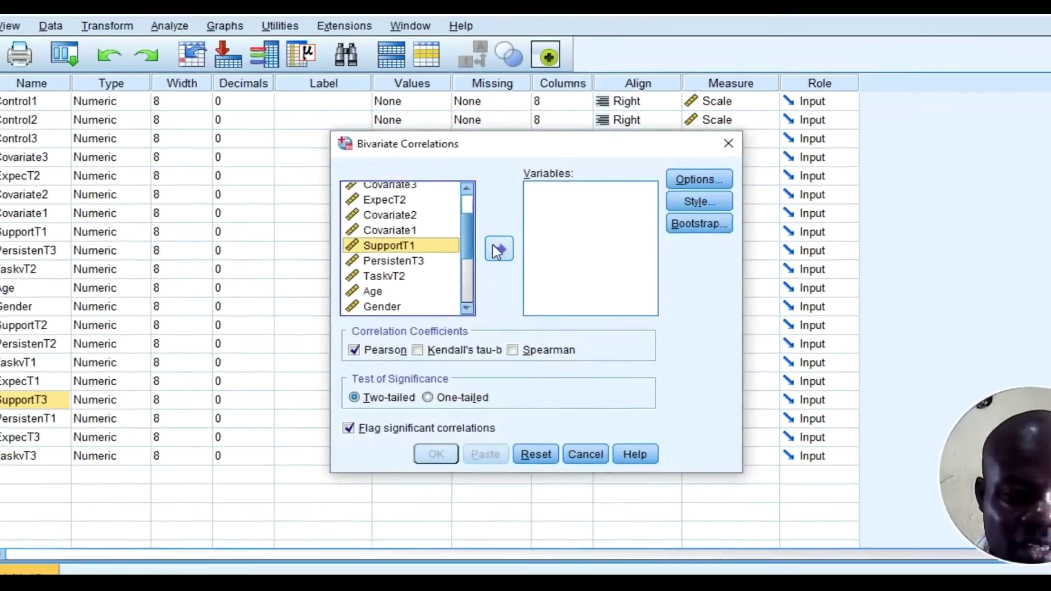
{"action": "left_click", "coordinate": [533, 276]}
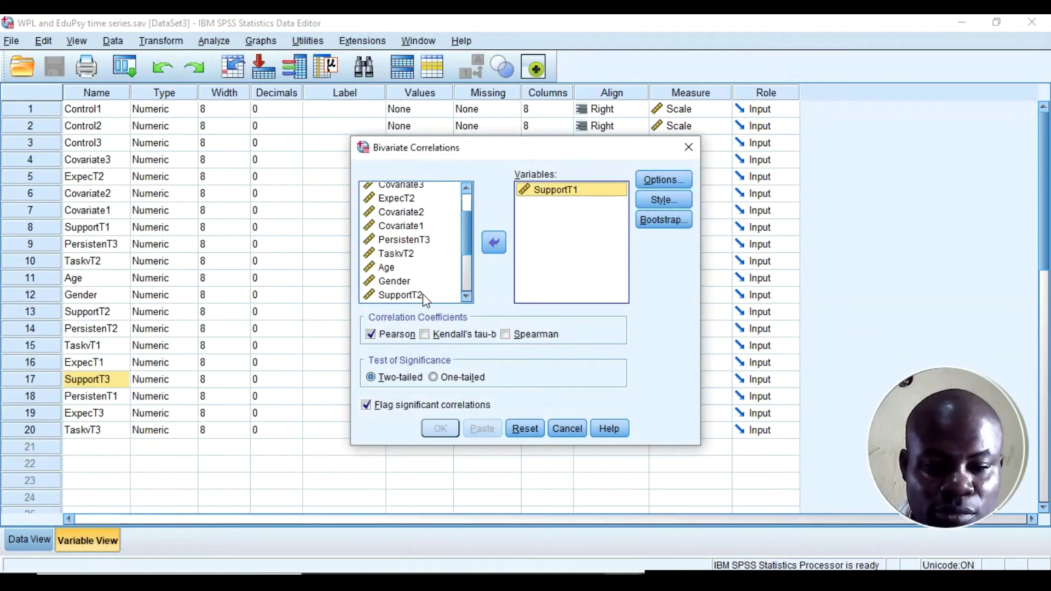
{"action": "left_click", "coordinate": [421, 296]}
{"action": "left_click", "coordinate": [494, 252]}
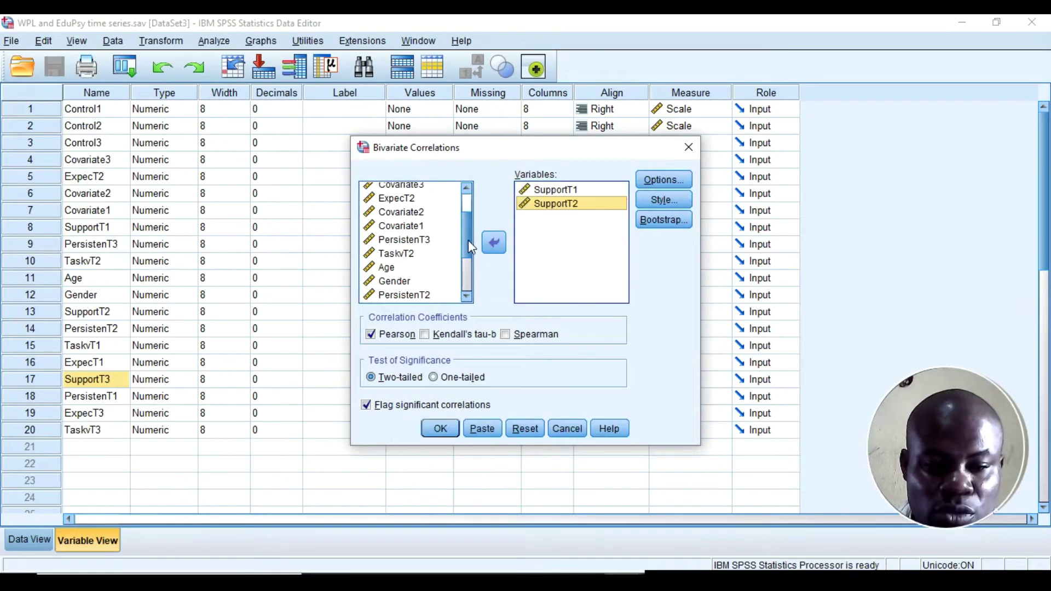
{"action": "scroll", "coordinate": [468, 240], "scroll_direction": "down", "scroll_amount": 2}
{"action": "left_click", "coordinate": [405, 279]}
{"action": "left_click", "coordinate": [496, 242]}
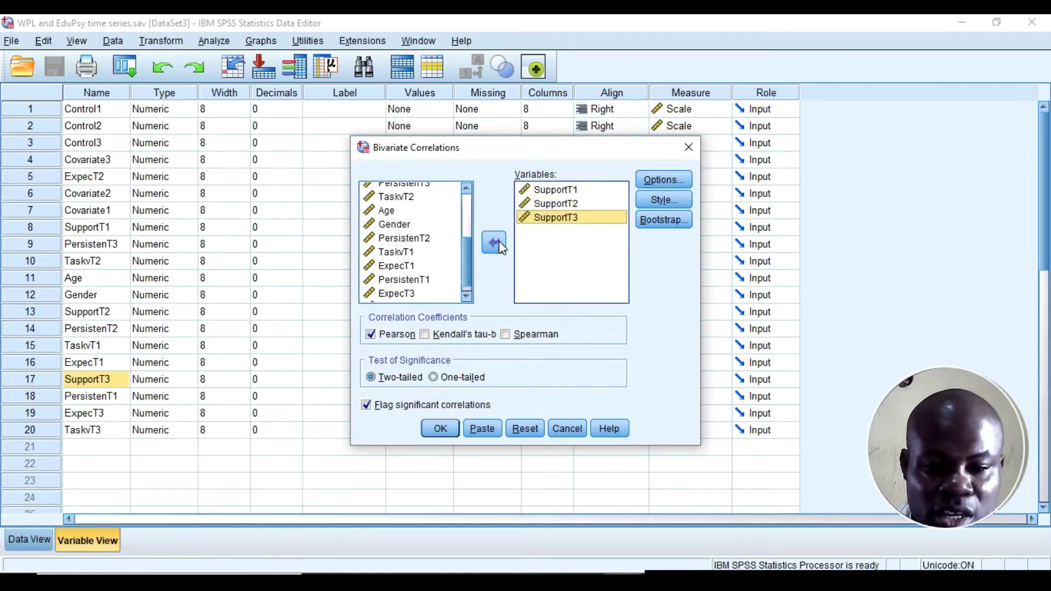
Step: Add TaskvT1, TaskvT2 and TaskvT3 to the correlation variables
{"action": "left_click", "coordinate": [412, 255]}
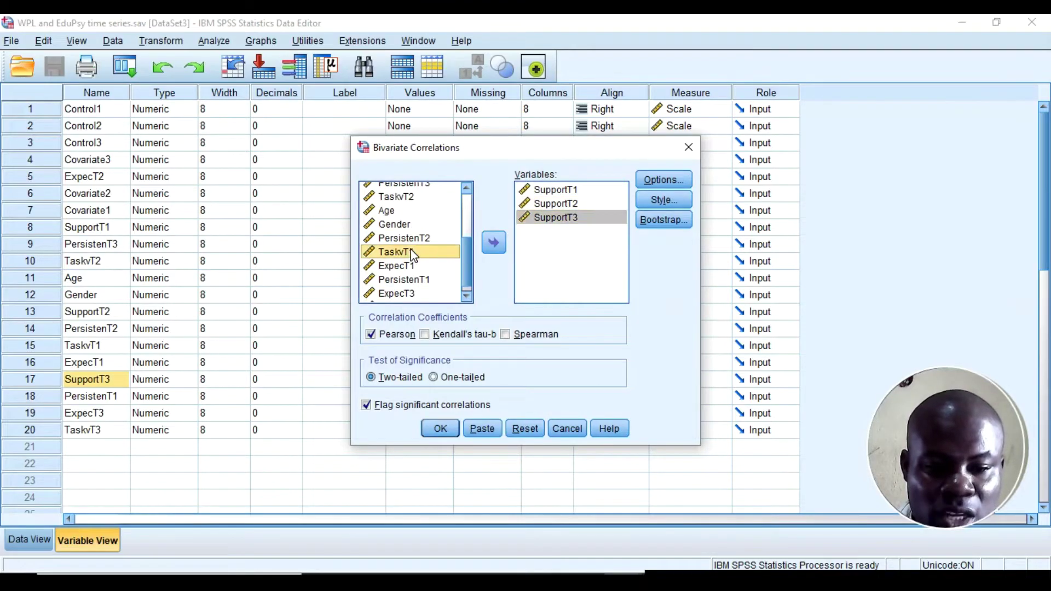
{"action": "left_click", "coordinate": [494, 243]}
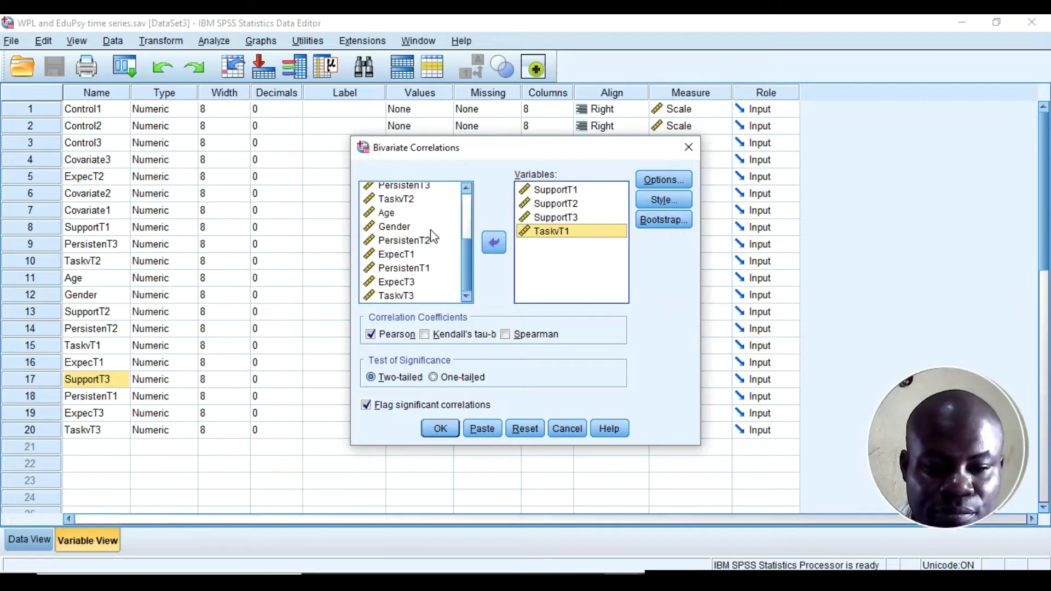
{"action": "left_click", "coordinate": [403, 199]}
{"action": "left_click", "coordinate": [494, 243]}
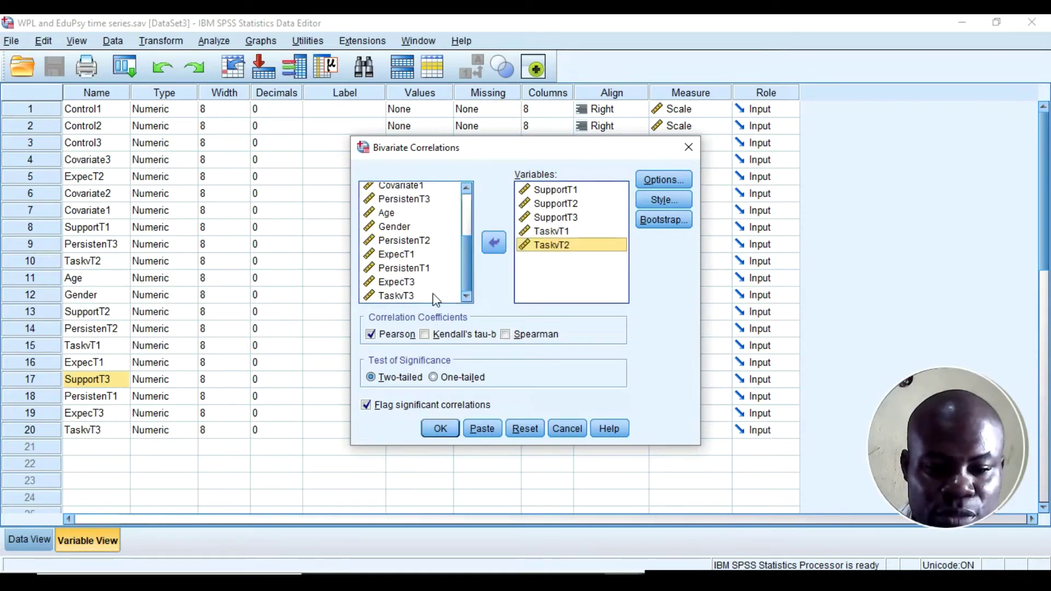
{"action": "left_click", "coordinate": [429, 295]}
{"action": "left_click", "coordinate": [494, 245]}
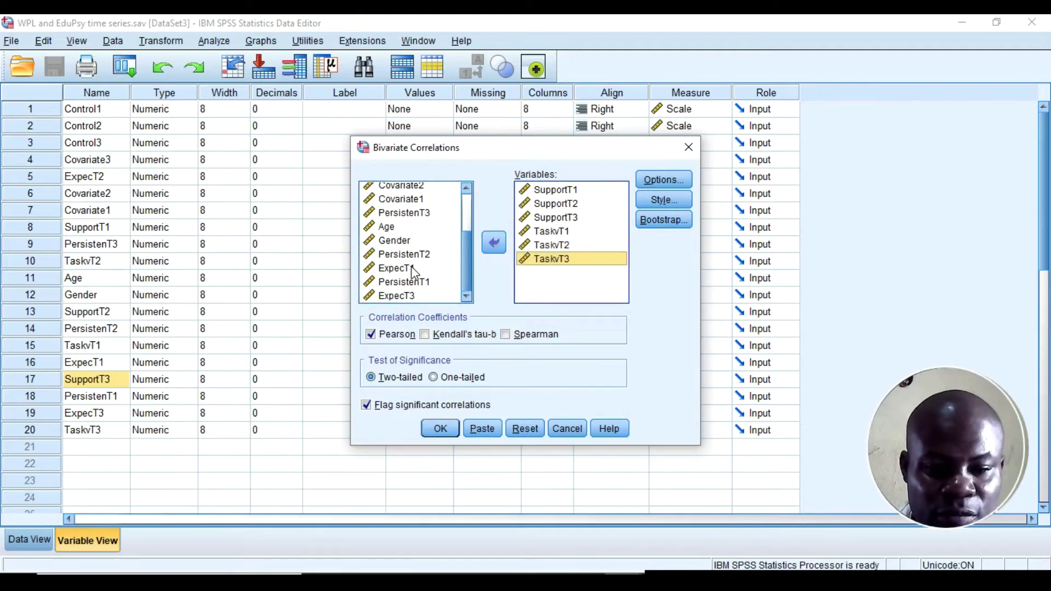
Step: Add ExpecT1, ExpecT2 and ExpecT3 to the correlation variables
{"action": "left_click", "coordinate": [412, 267]}
{"action": "left_click", "coordinate": [492, 247]}
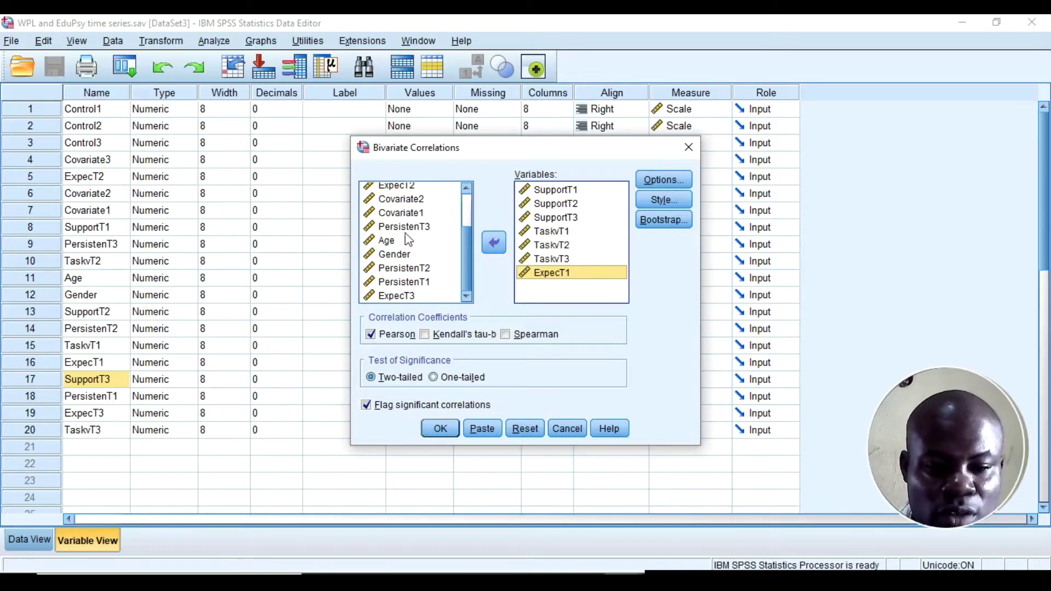
{"action": "left_click", "coordinate": [406, 185]}
{"action": "left_click", "coordinate": [495, 243]}
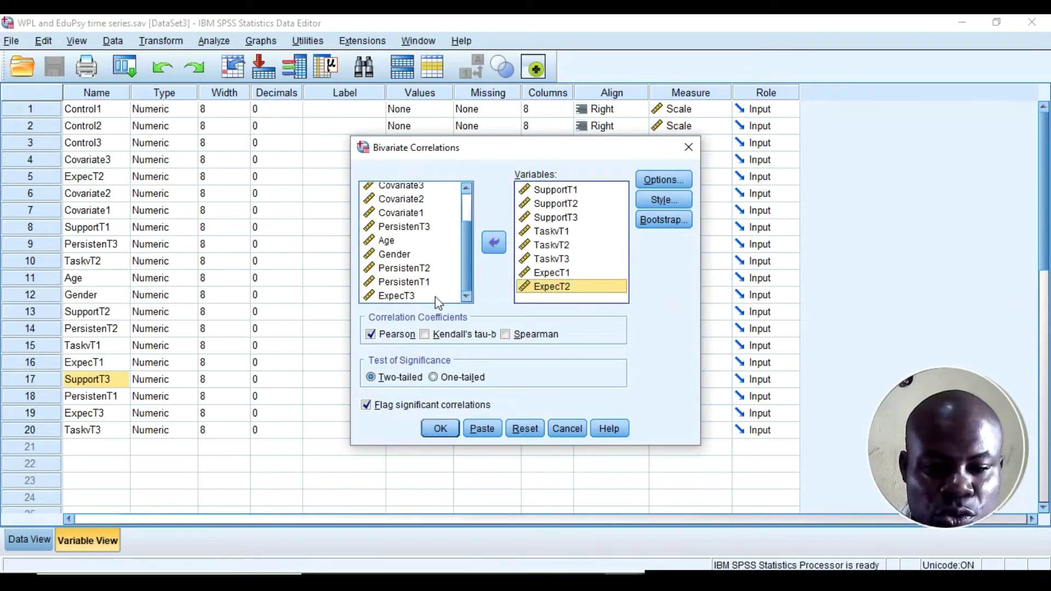
{"action": "left_click", "coordinate": [417, 295]}
{"action": "left_click", "coordinate": [494, 244]}
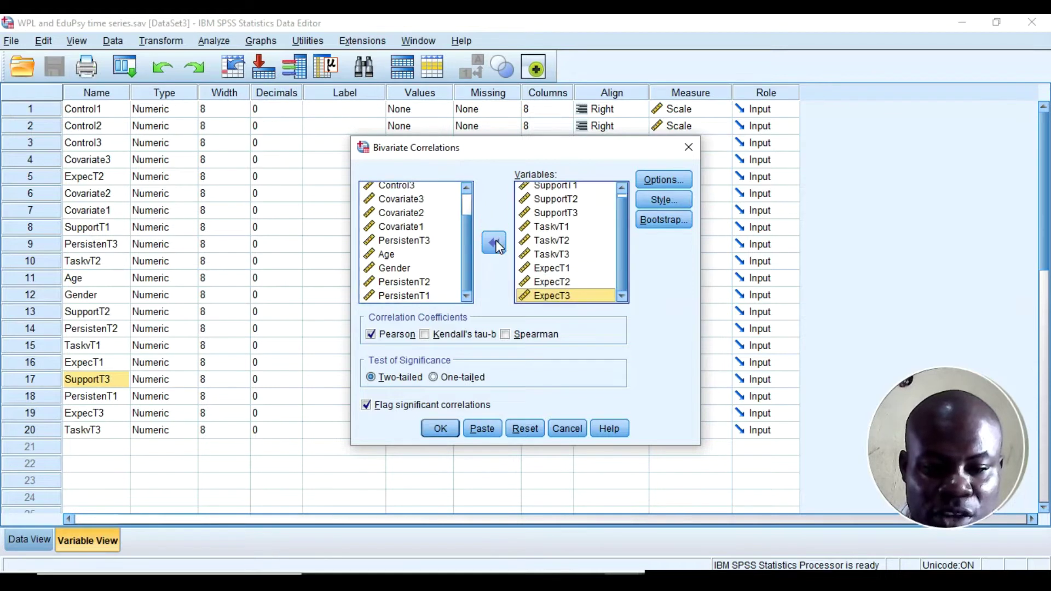
Step: Add PersistenT1, PersistenT2 and PersistenT3 to the correlation variables
{"action": "left_click", "coordinate": [415, 282]}
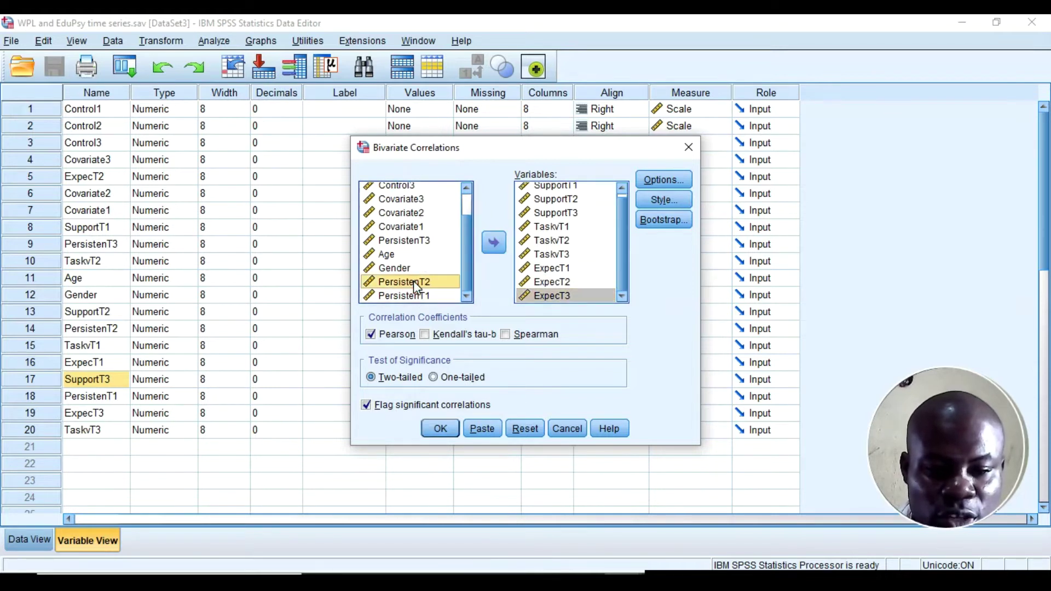
{"action": "left_click", "coordinate": [411, 296]}
{"action": "left_click", "coordinate": [495, 243]}
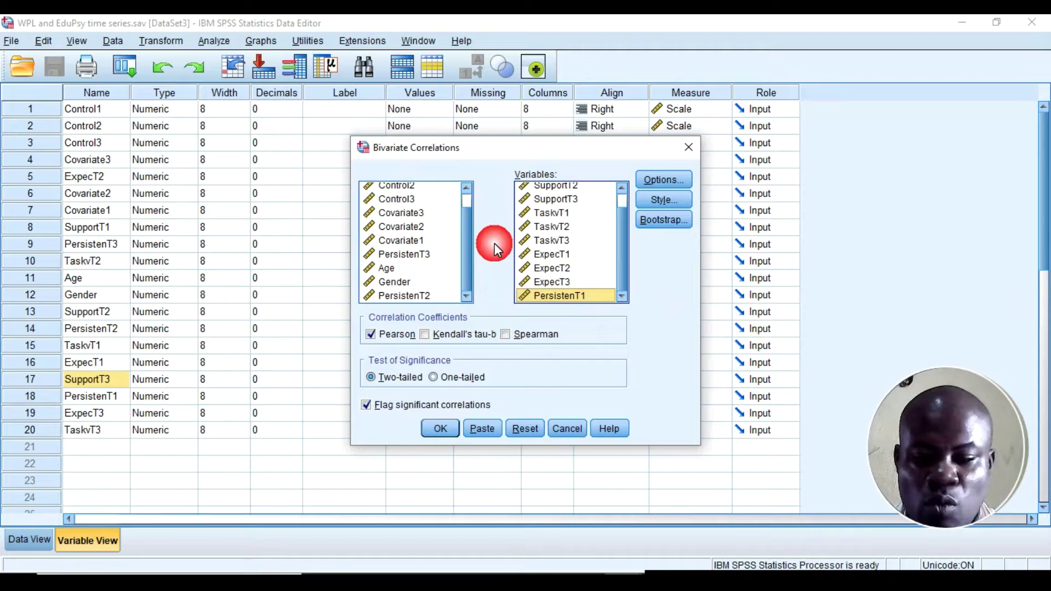
{"action": "left_click", "coordinate": [411, 296]}
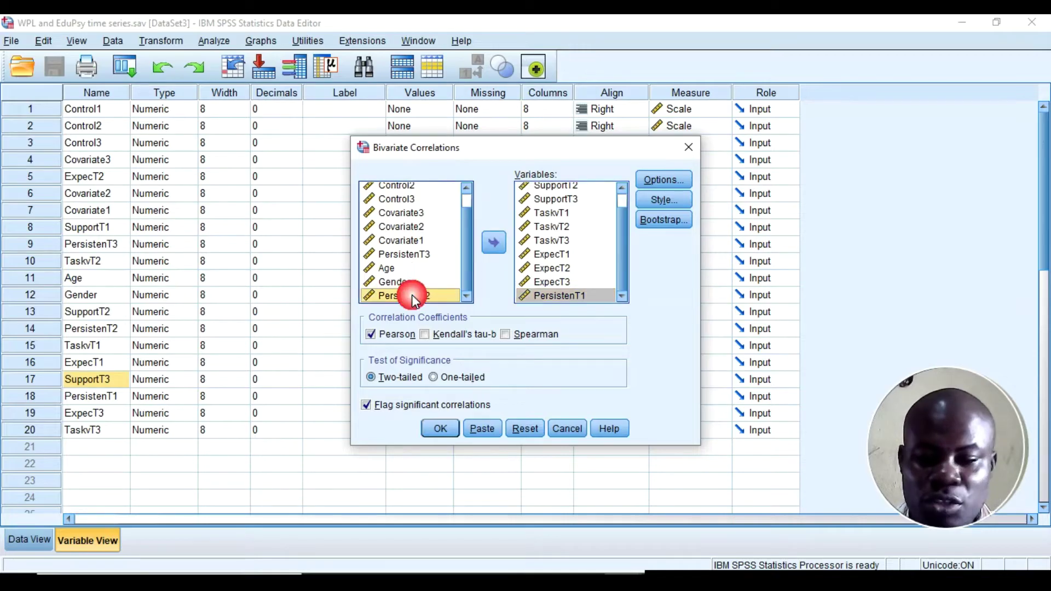
{"action": "left_click", "coordinate": [492, 245]}
{"action": "left_click", "coordinate": [435, 266]}
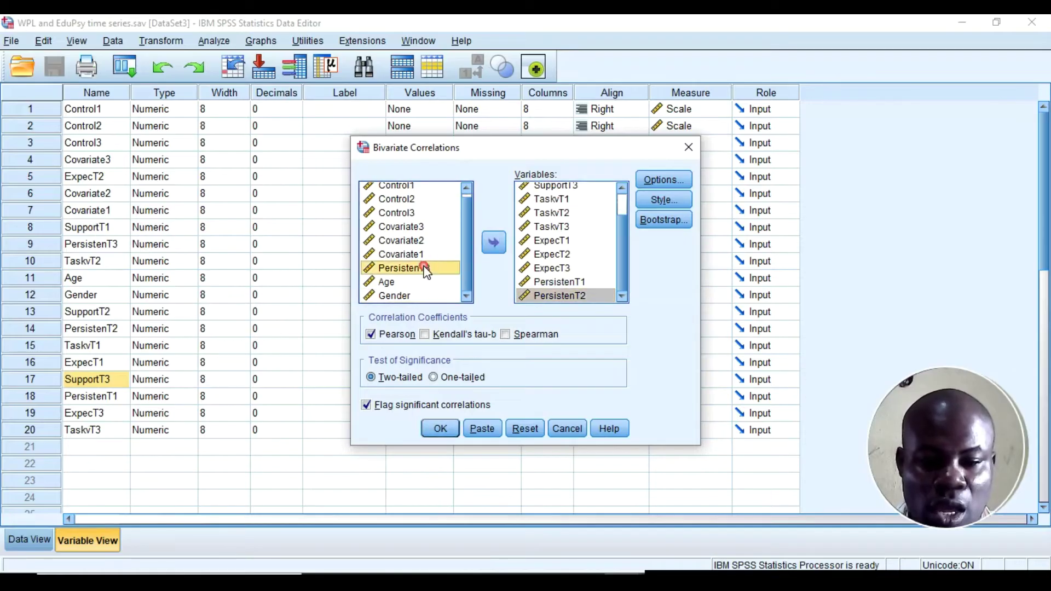
{"action": "left_click", "coordinate": [497, 244]}
Step: Add Age and Gender to the variables and drag them to the top of the list
{"action": "left_click", "coordinate": [410, 272]}
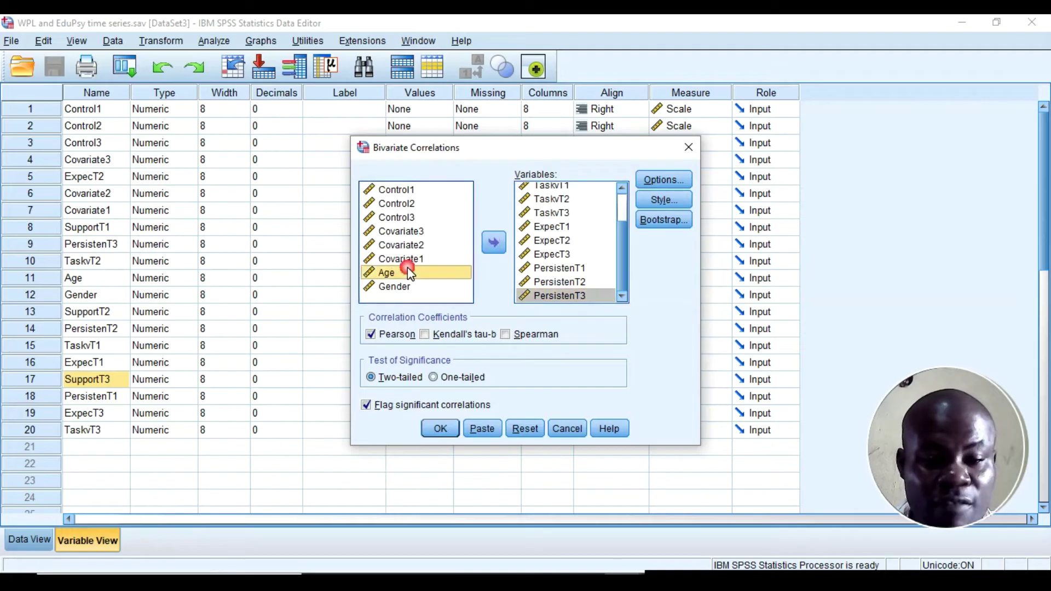
{"action": "key", "text": "shift+Down"}
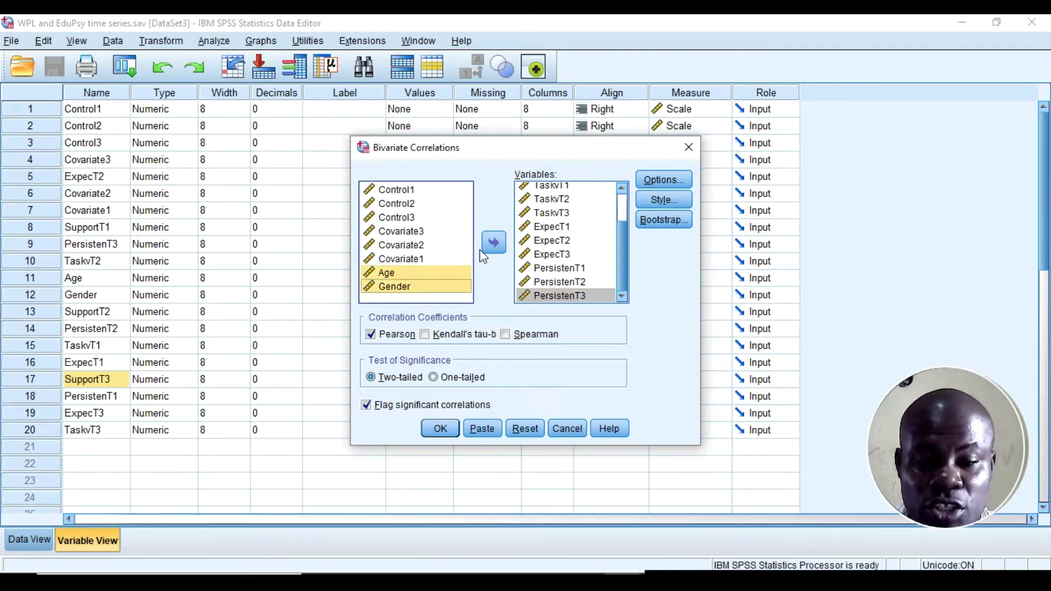
{"action": "left_click", "coordinate": [494, 244]}
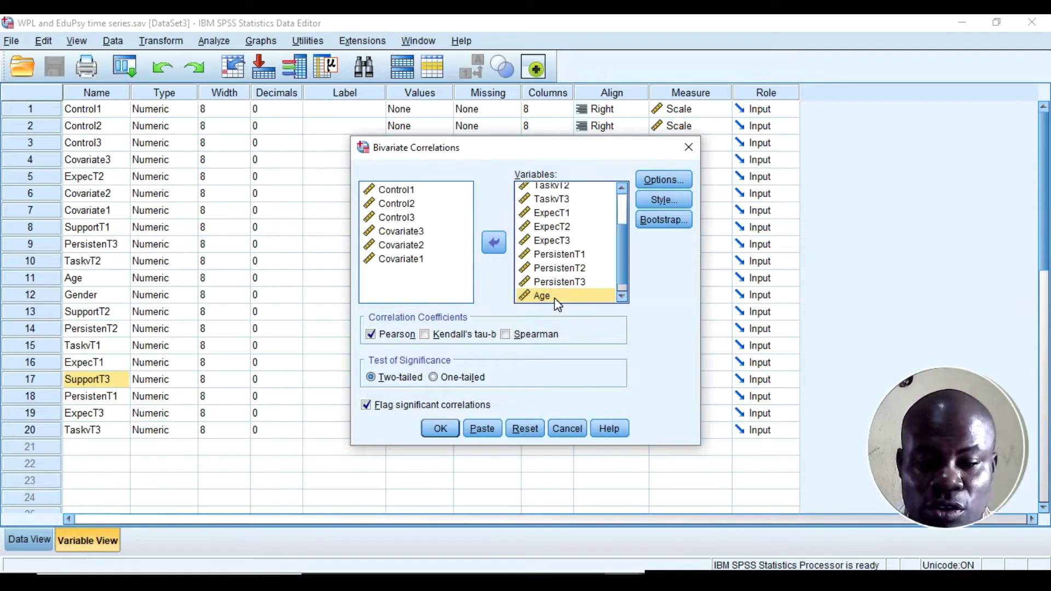
{"action": "left_click_drag", "start_coordinate": [558, 304], "coordinate": [558, 186]}
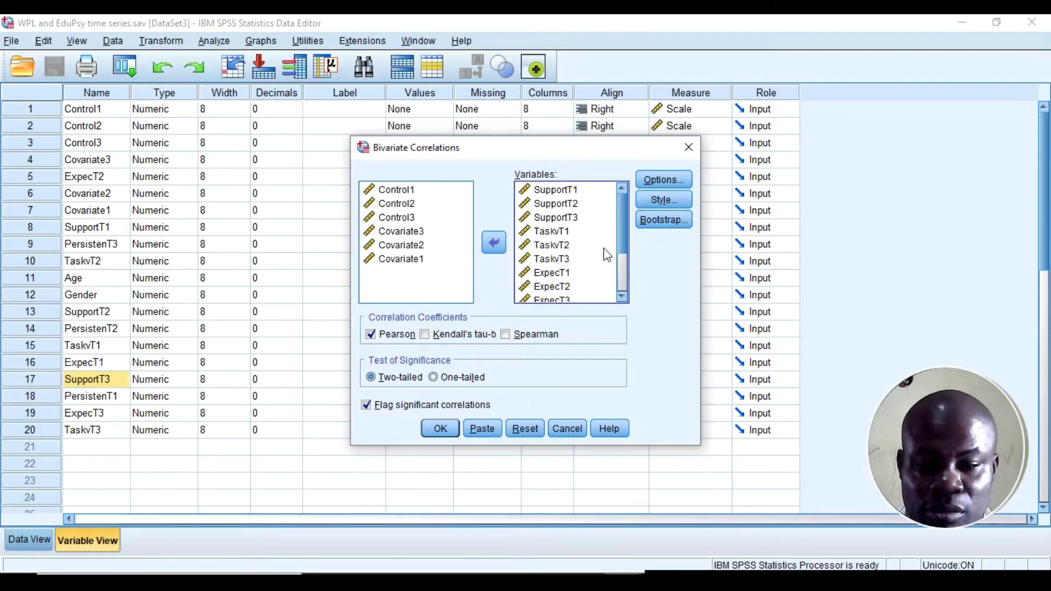
{"action": "left_click_drag", "start_coordinate": [619, 235], "coordinate": [622, 271]}
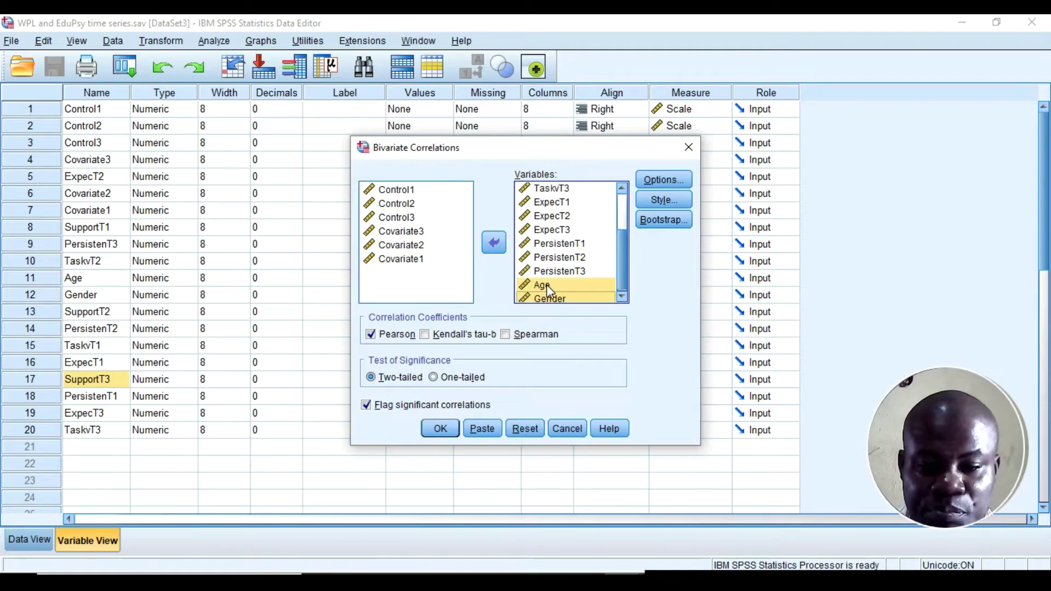
{"action": "left_click_drag", "start_coordinate": [546, 284], "coordinate": [552, 186]}
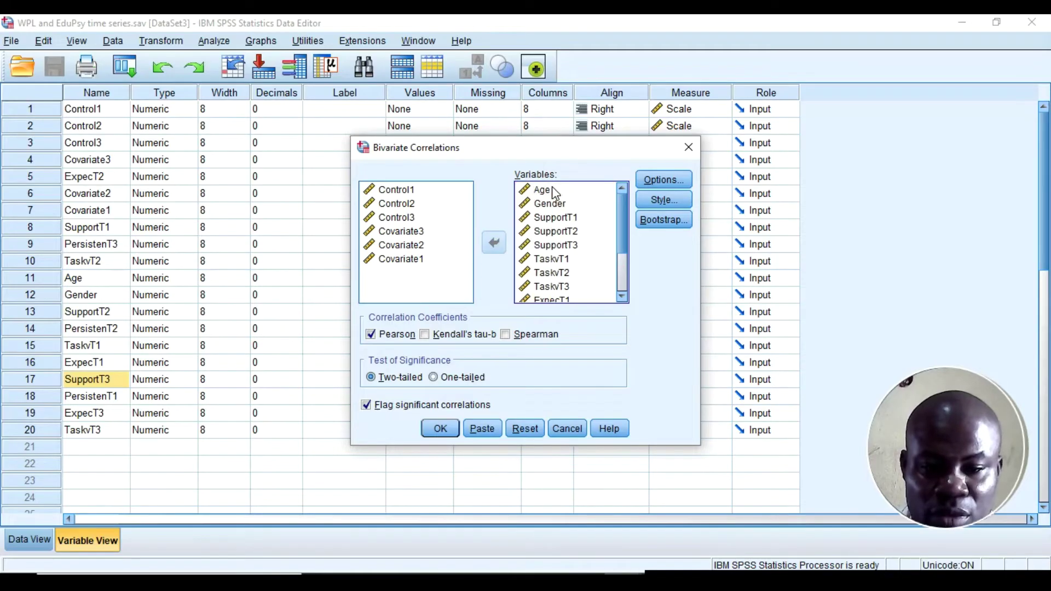
{"action": "left_click", "coordinate": [564, 204]}
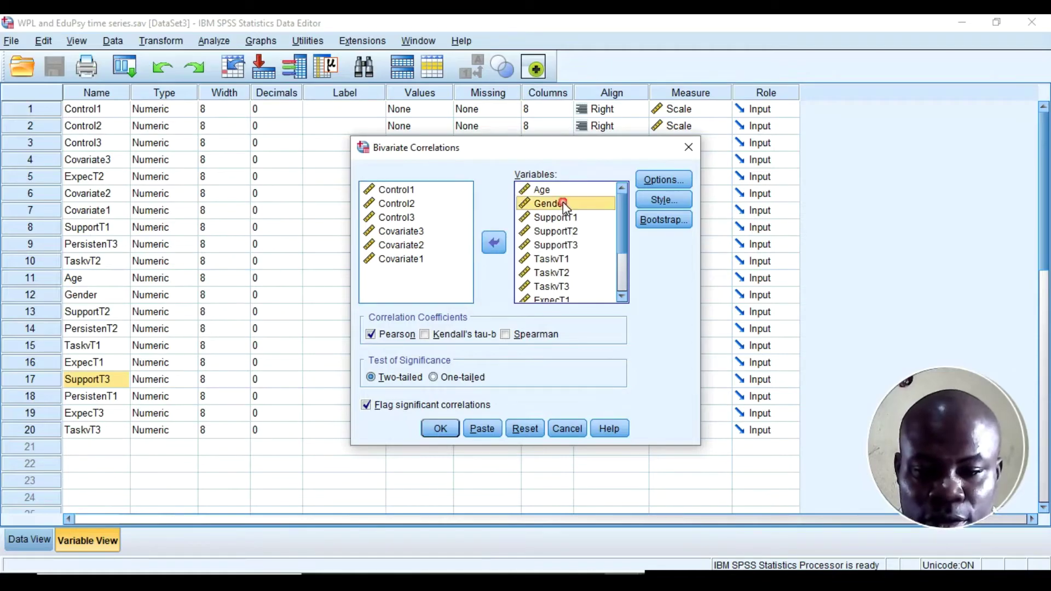
Step: Tick Means and standard deviations in Options and run the Pearson correlation
{"action": "left_click", "coordinate": [552, 191]}
{"action": "left_click", "coordinate": [656, 180]}
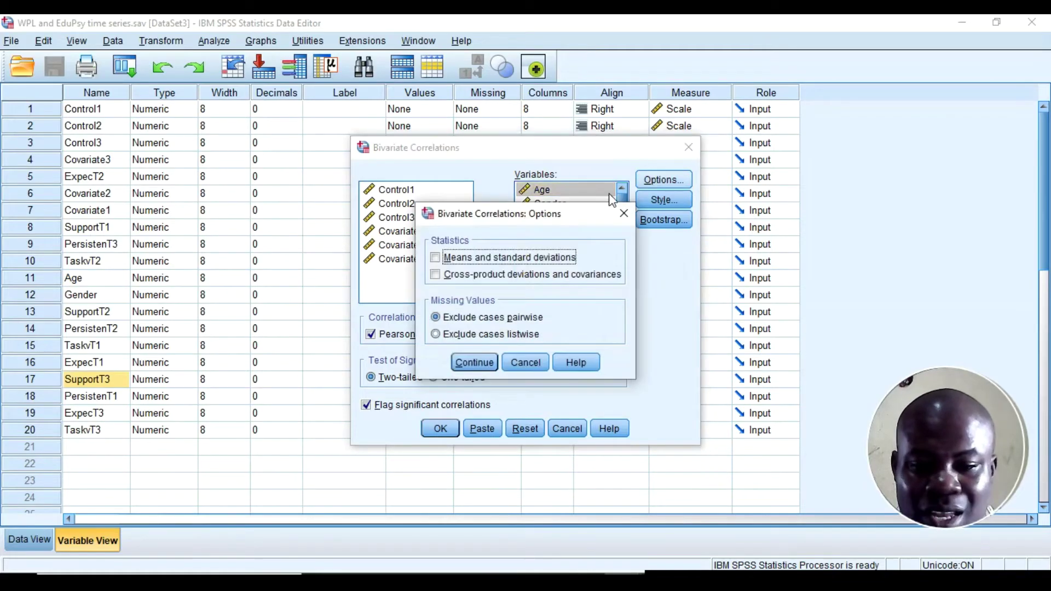
{"action": "left_click", "coordinate": [503, 257]}
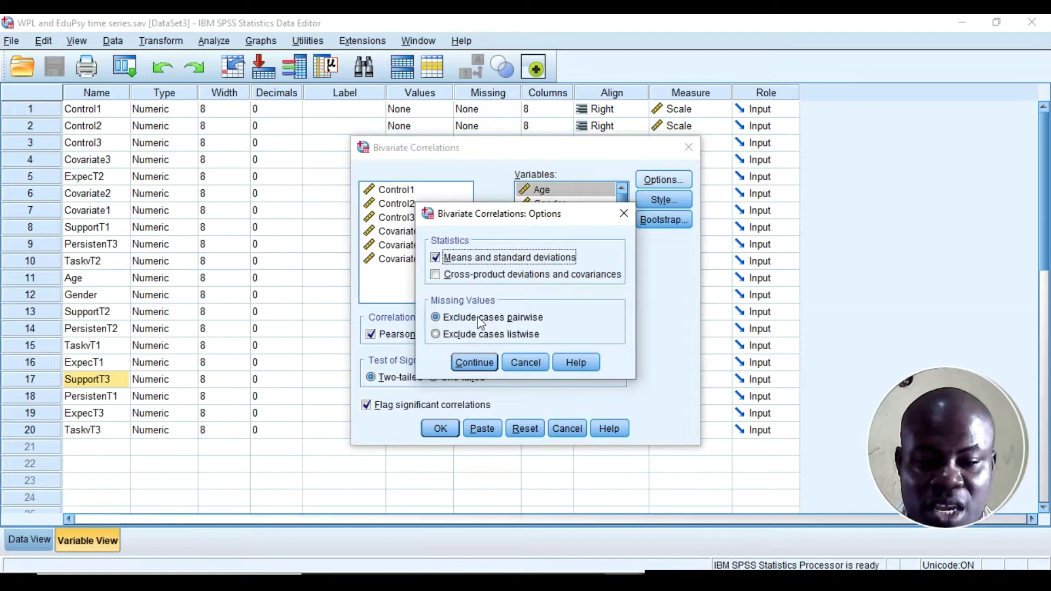
{"action": "left_click", "coordinate": [481, 363]}
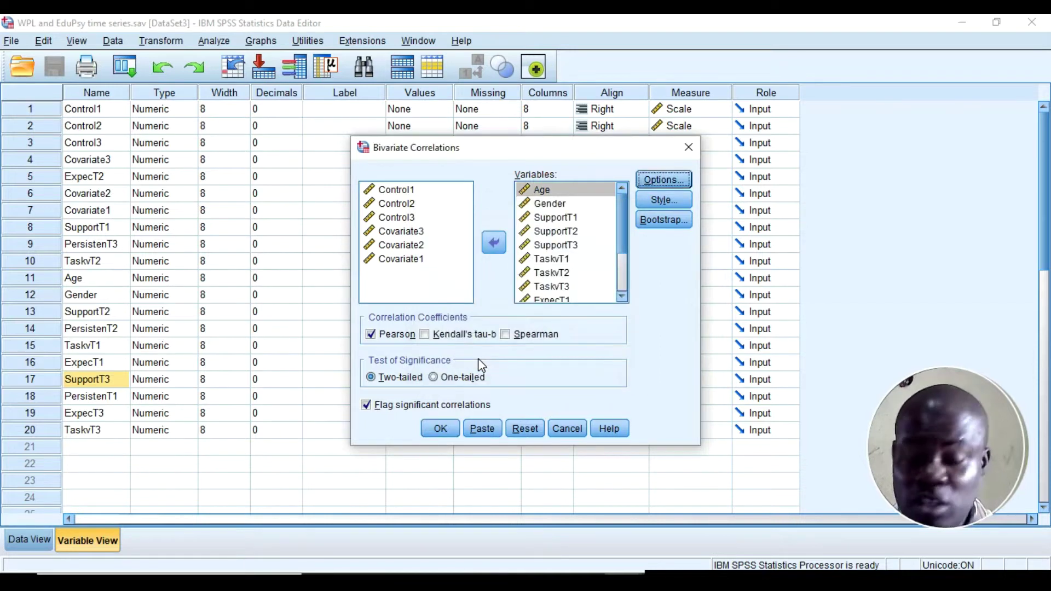
{"action": "left_click", "coordinate": [436, 428]}
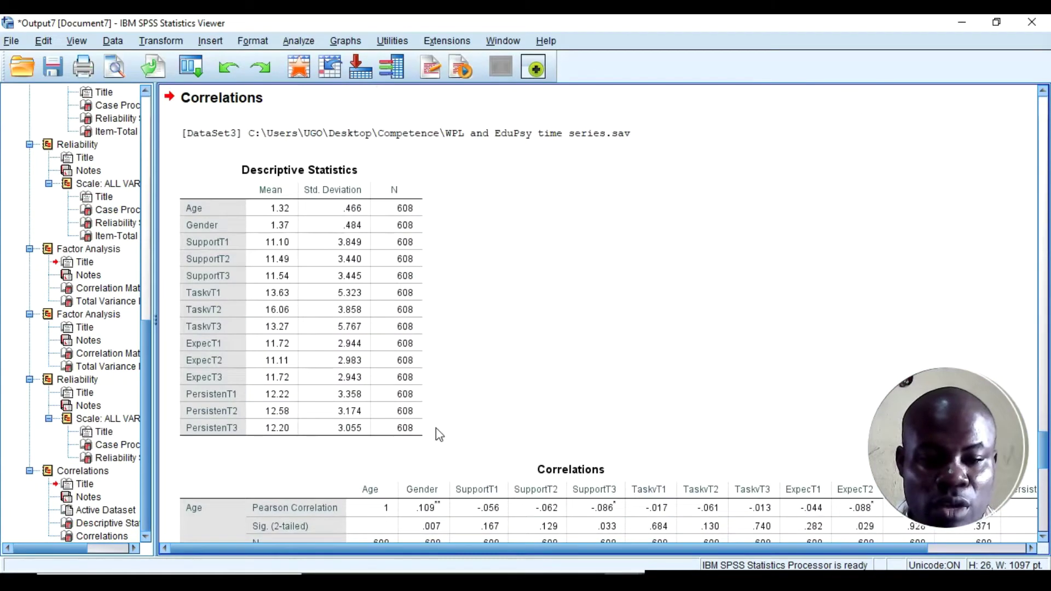
{"action": "scroll", "coordinate": [1046, 455], "scroll_direction": "down", "scroll_amount": 5}
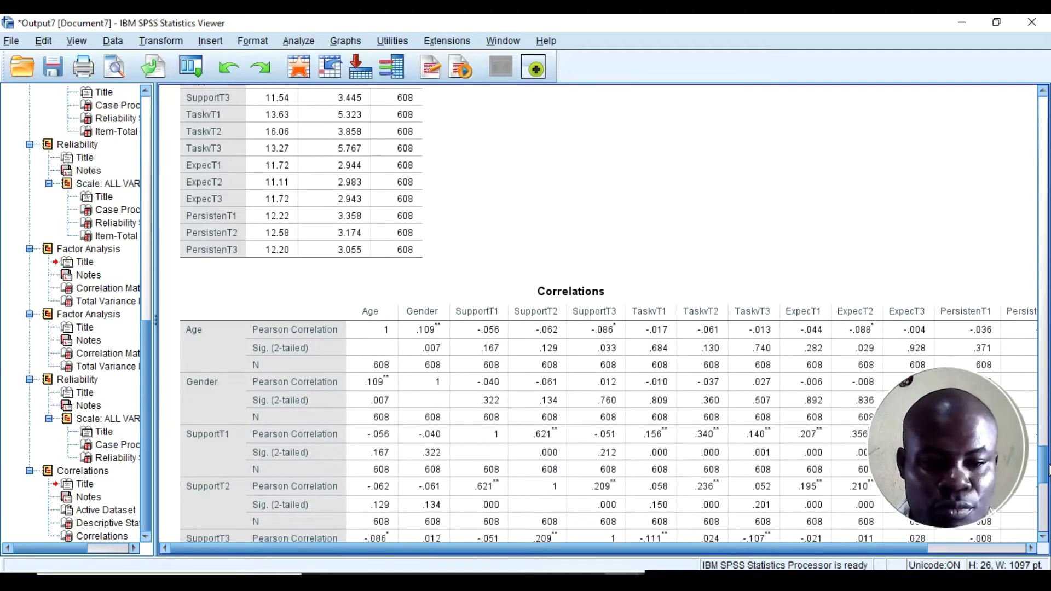
{"action": "scroll", "coordinate": [1046, 454], "scroll_direction": "up", "scroll_amount": 4}
{"action": "left_click", "coordinate": [415, 182]}
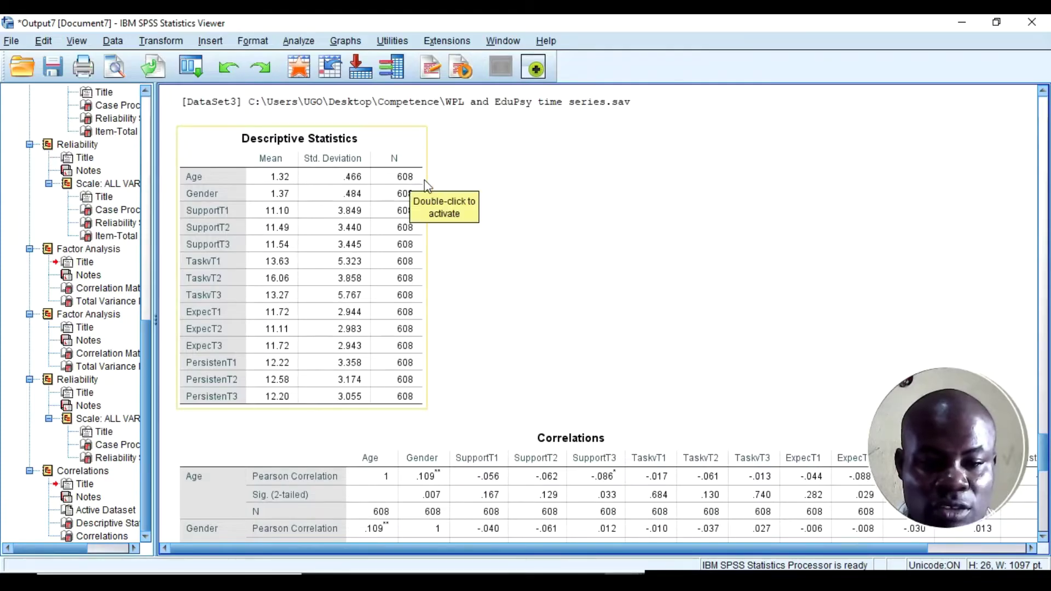
{"action": "left_click", "coordinate": [644, 310]}
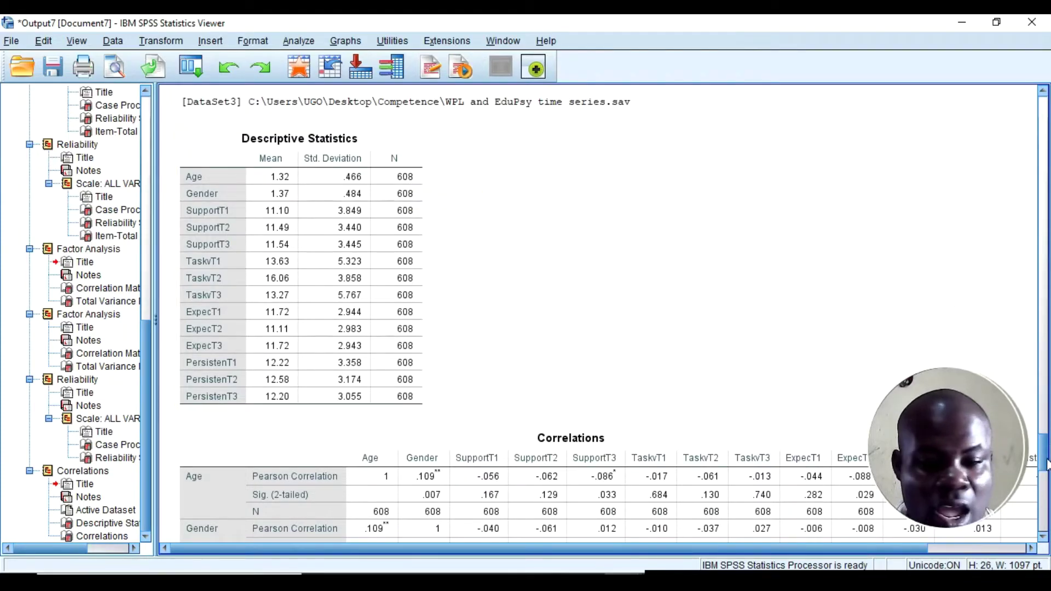
{"action": "scroll", "coordinate": [1046, 459], "scroll_direction": "down", "scroll_amount": 10}
{"action": "scroll", "coordinate": [989, 512], "scroll_direction": "down", "scroll_amount": 3}
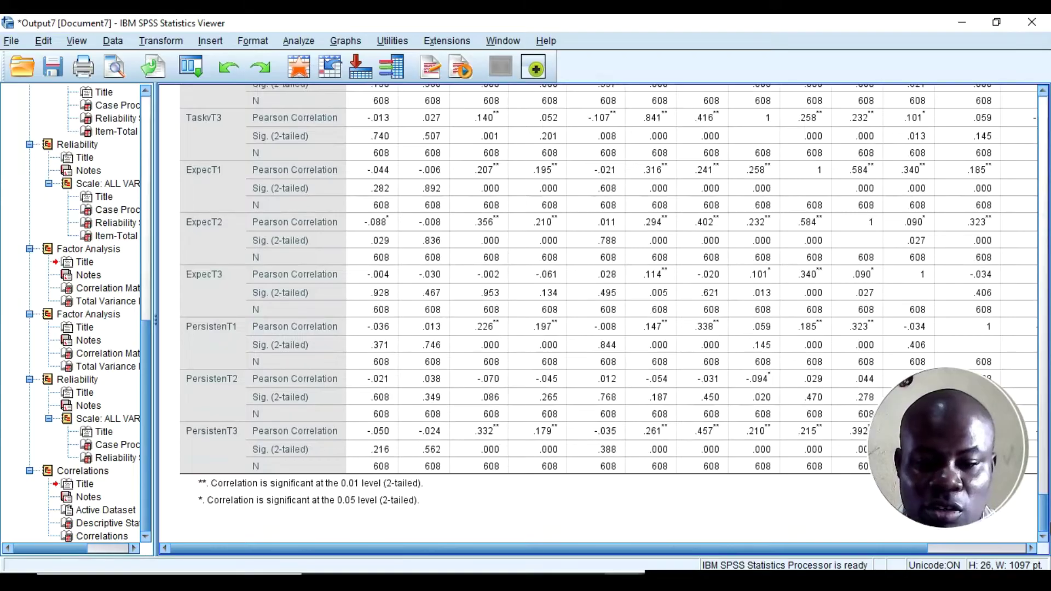
{"action": "scroll", "coordinate": [989, 512], "scroll_direction": "up", "scroll_amount": 12}
{"action": "scroll", "coordinate": [989, 512], "scroll_direction": "up", "scroll_amount": 1}
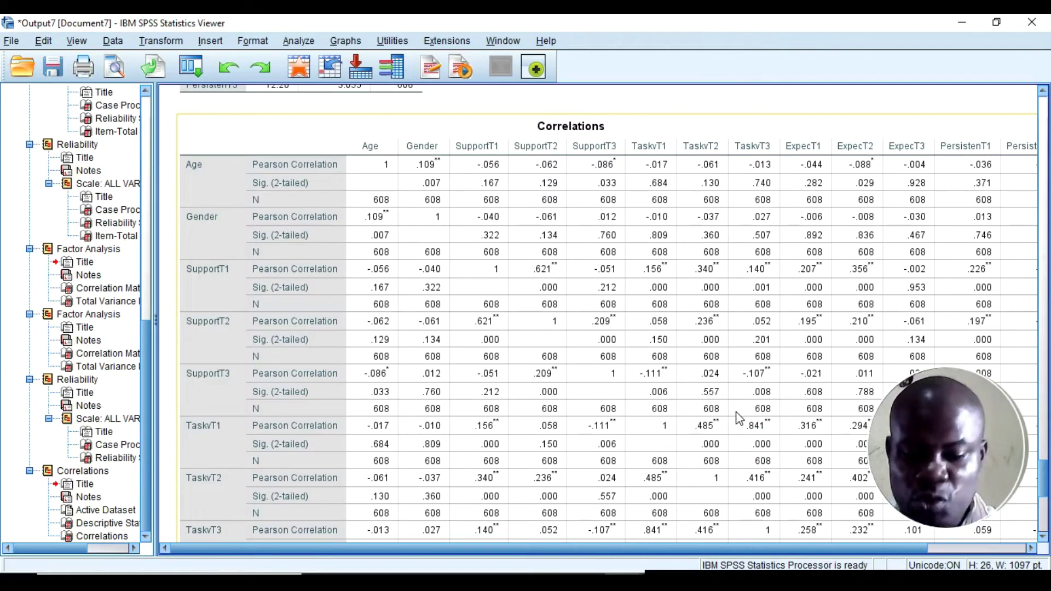
Step: Open the Correlations table in the Pivot Table editor and select all its cells
{"action": "left_click", "coordinate": [651, 359]}
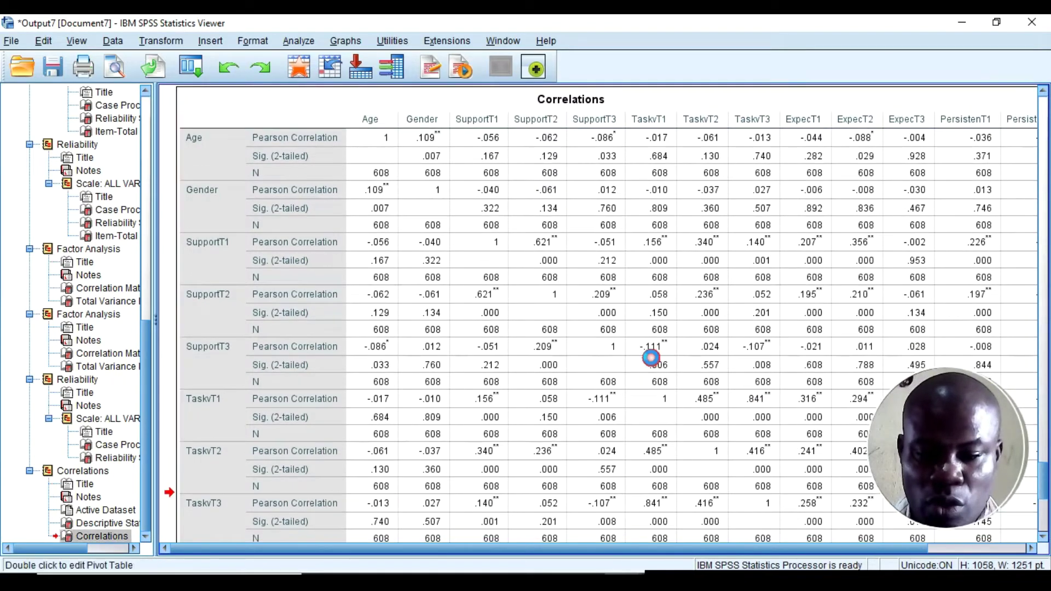
{"action": "double_click", "coordinate": [650, 357]}
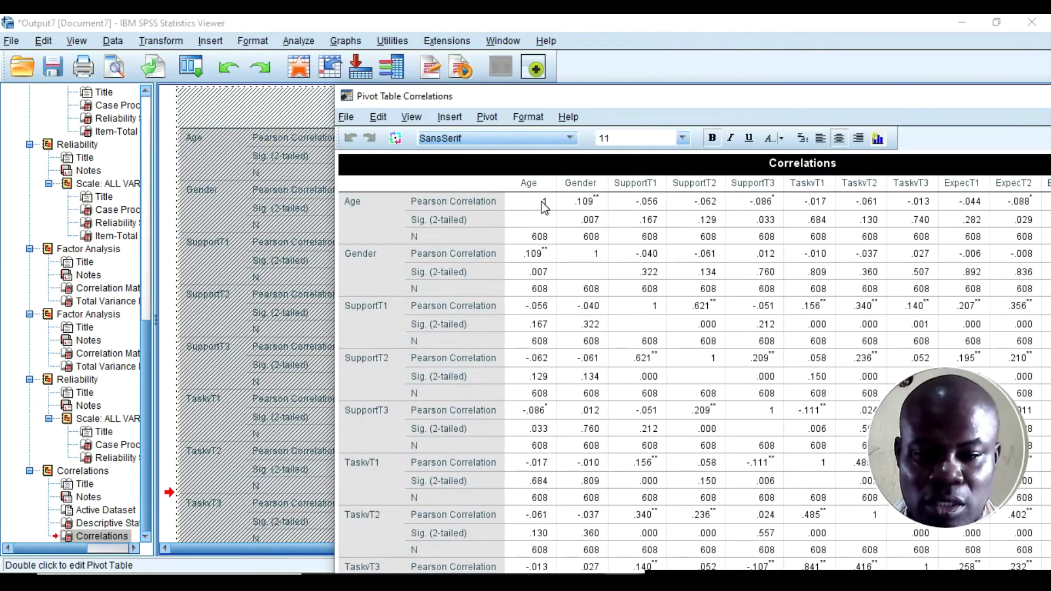
{"action": "left_click_drag", "start_coordinate": [545, 207], "coordinate": [1040, 572]}
{"action": "left_click_drag", "start_coordinate": [852, 98], "coordinate": [608, 26]}
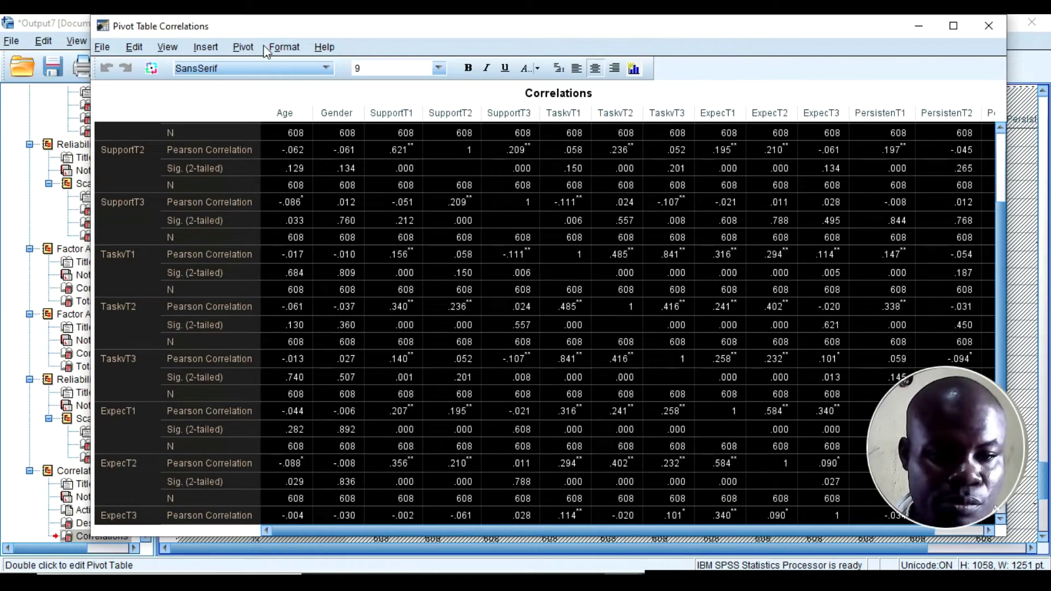
Step: Set all Correlations table values to 2 decimals via Cell Properties, then close the editor
{"action": "left_click", "coordinate": [284, 47]}
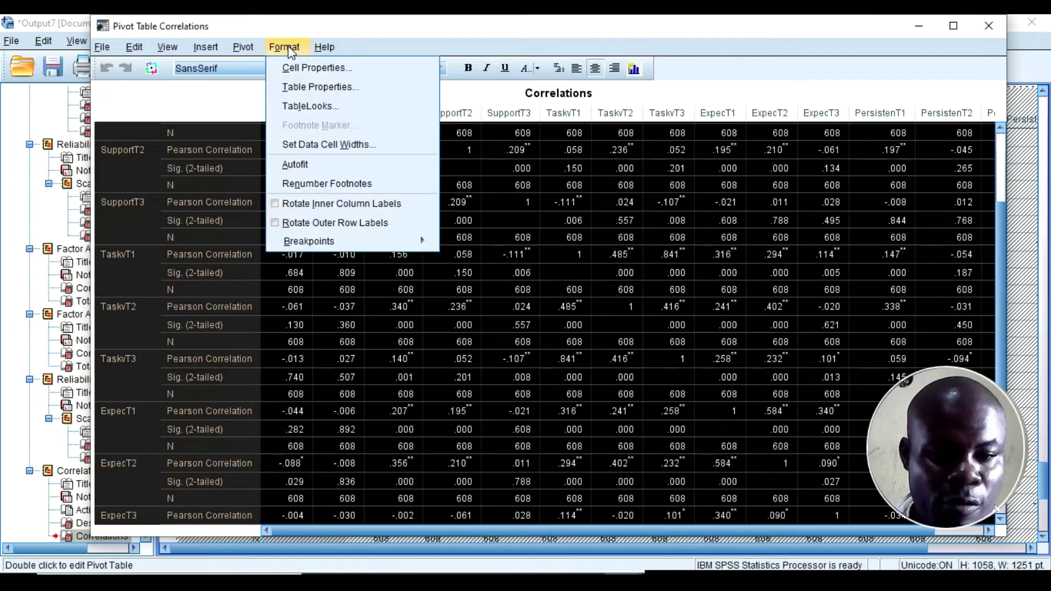
{"action": "left_click", "coordinate": [309, 67]}
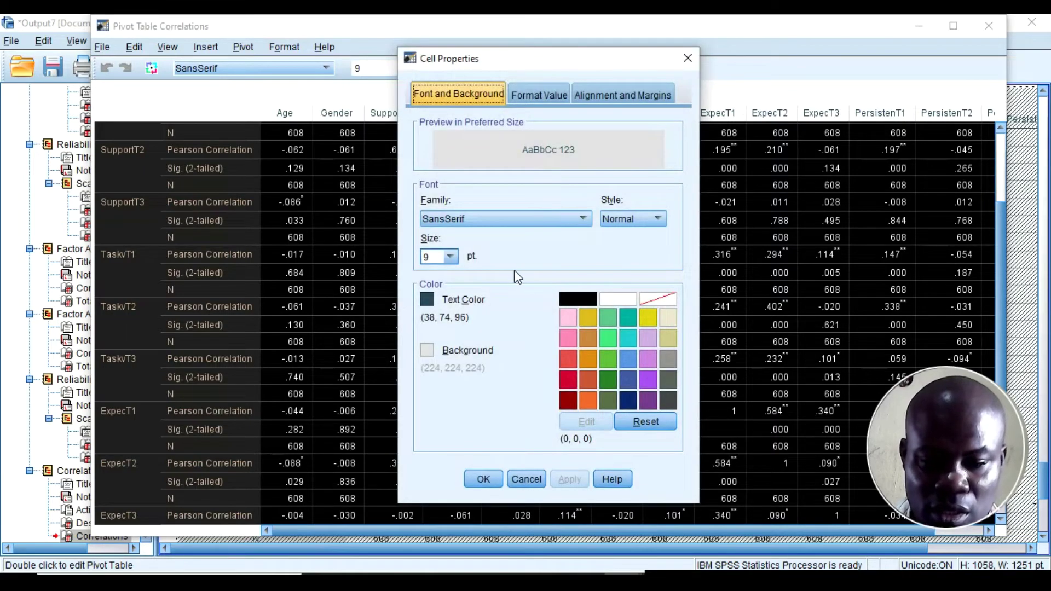
{"action": "left_click", "coordinate": [545, 95]}
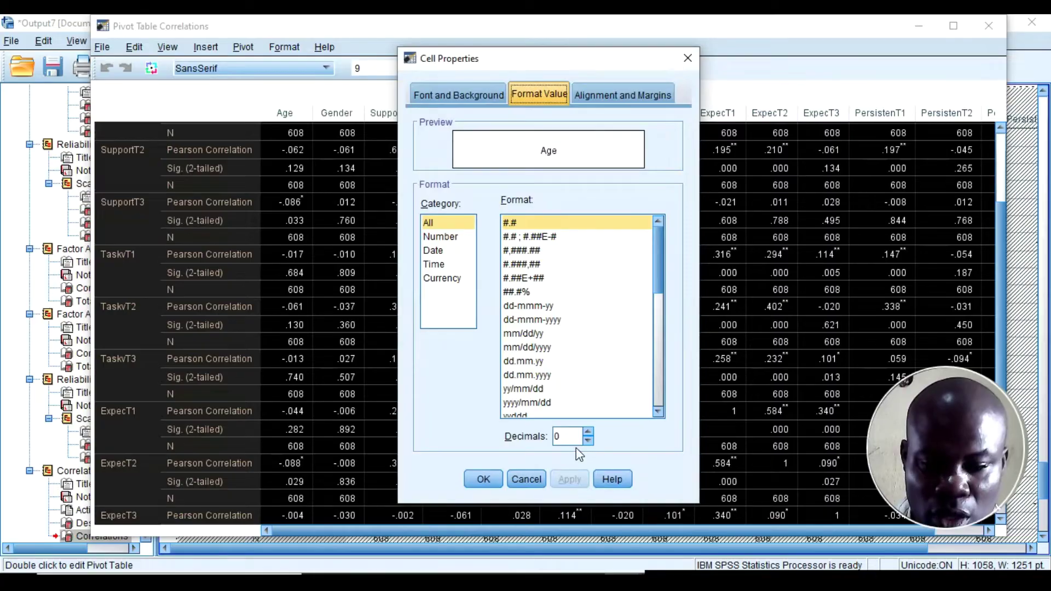
{"action": "left_click", "coordinate": [588, 432]}
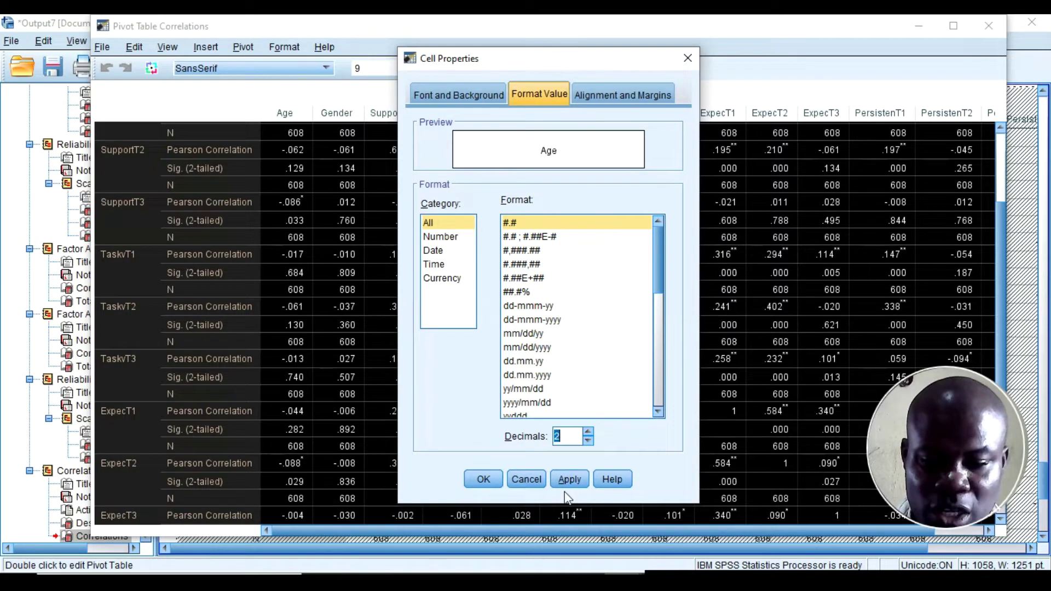
{"action": "left_click", "coordinate": [570, 479]}
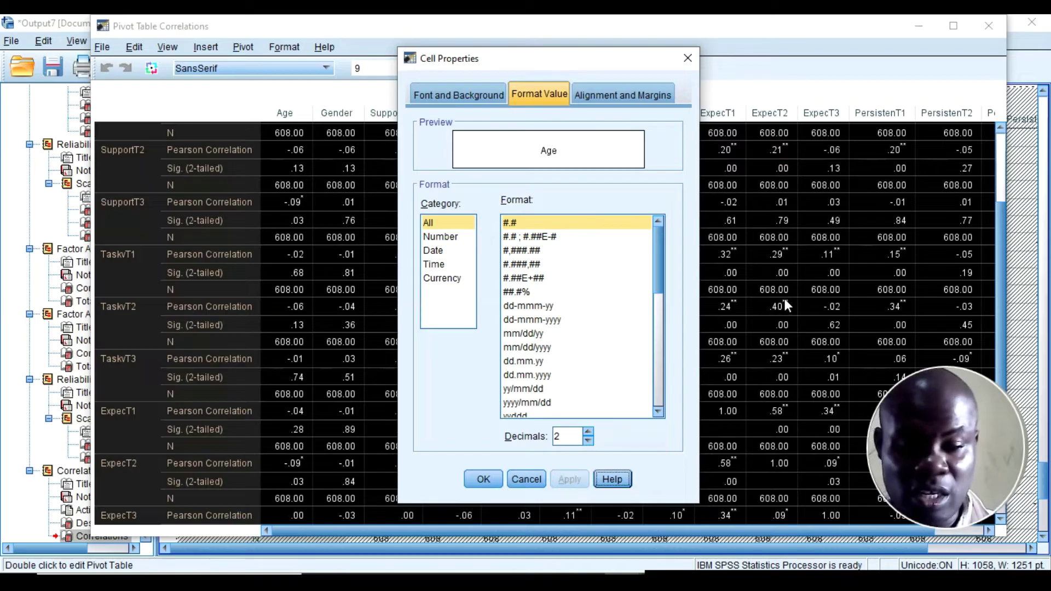
{"action": "left_click", "coordinate": [482, 480]}
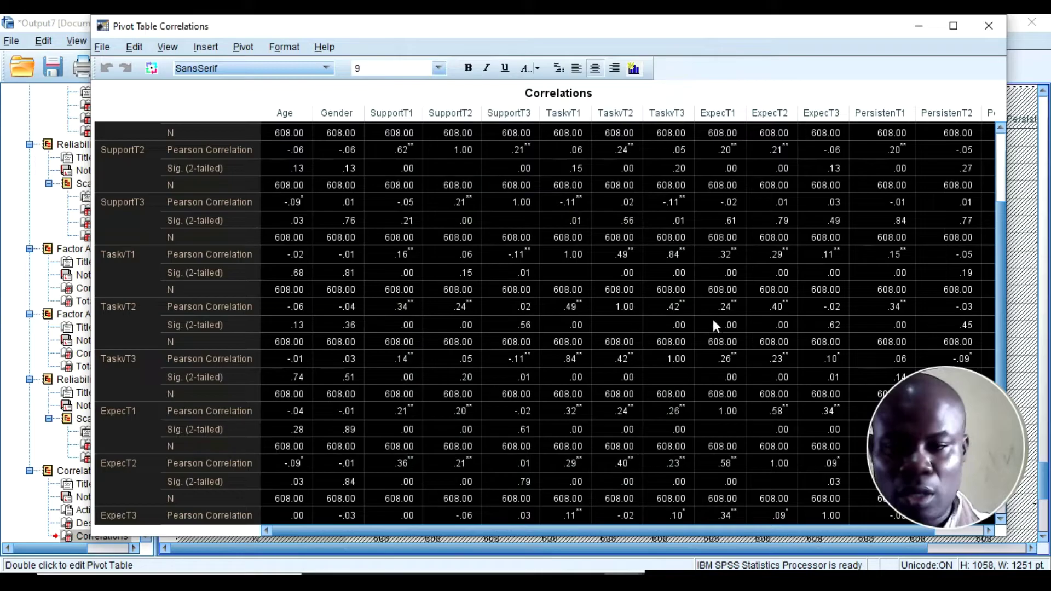
{"action": "left_click", "coordinate": [989, 25]}
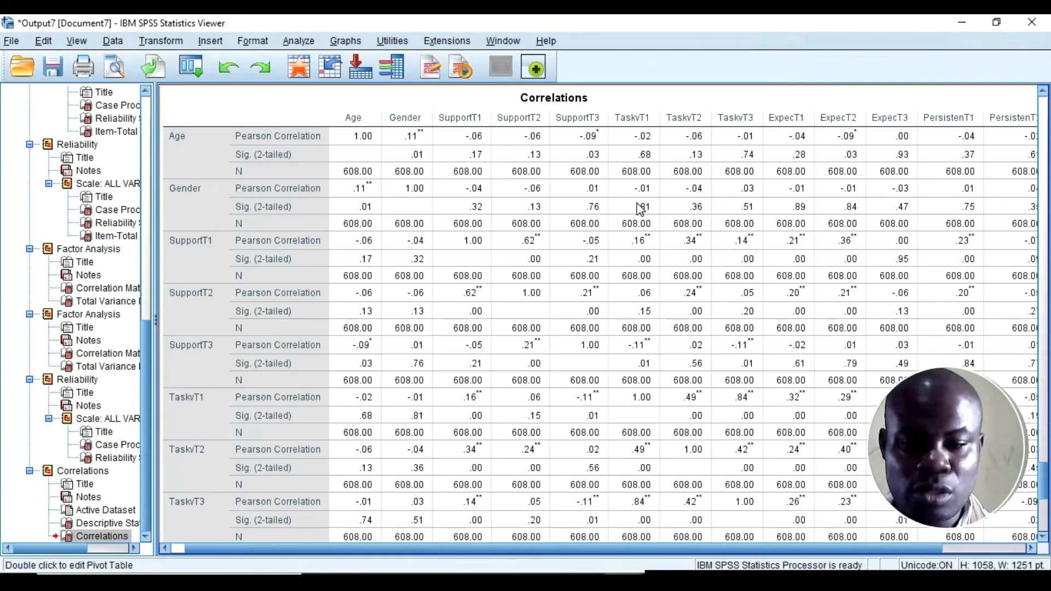
Step: Copy the Correlations table from the SPSS output viewer
{"action": "right_click", "coordinate": [522, 189]}
{"action": "left_click", "coordinate": [548, 214]}
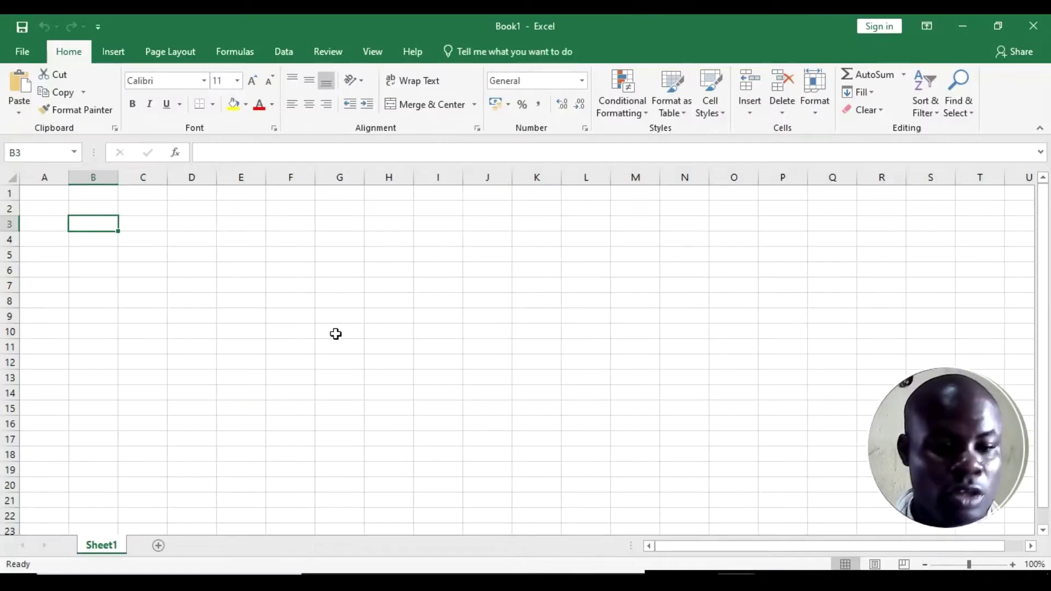
Step: Paste the SPSS Correlations table into Sheet1 starting at cell B3
{"action": "right_click", "coordinate": [101, 225]}
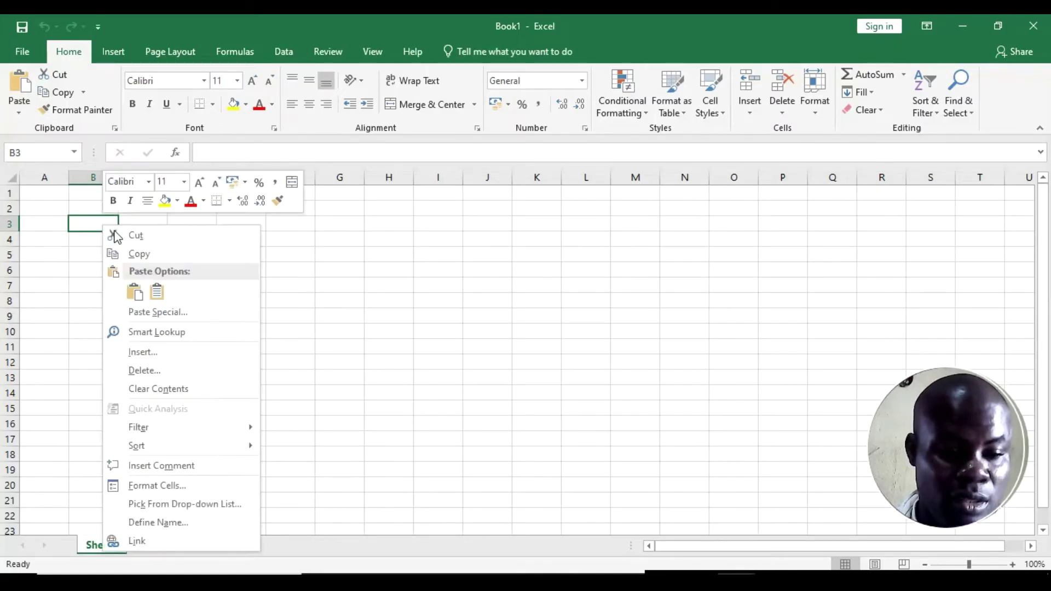
{"action": "left_click", "coordinate": [161, 294]}
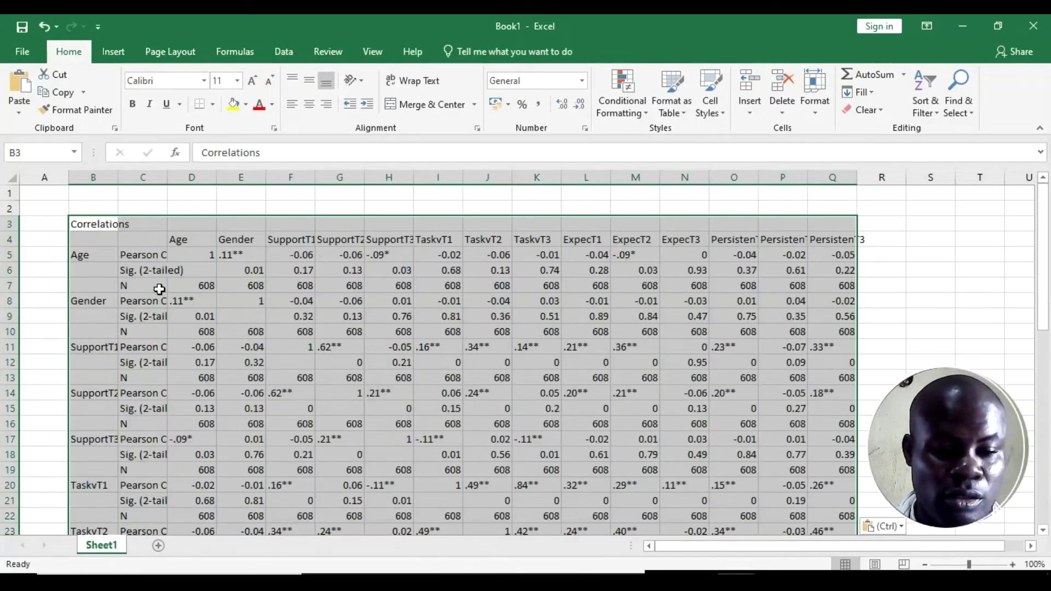
{"action": "left_click", "coordinate": [262, 284]}
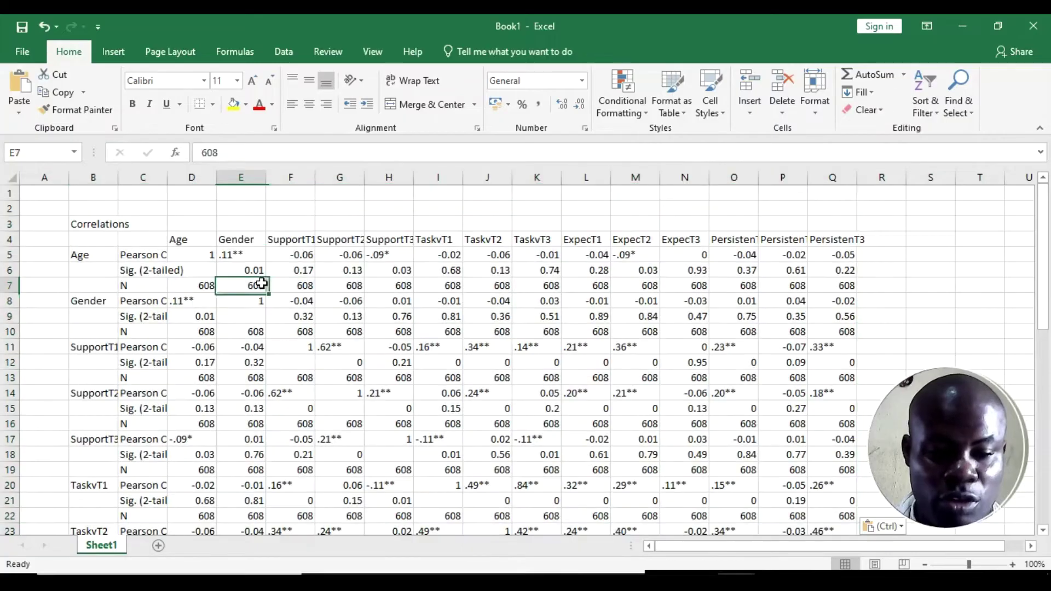
{"action": "left_click", "coordinate": [146, 176]}
Step: Clear the statistic labels in column C and insert a new blank column there
{"action": "right_click", "coordinate": [146, 172]}
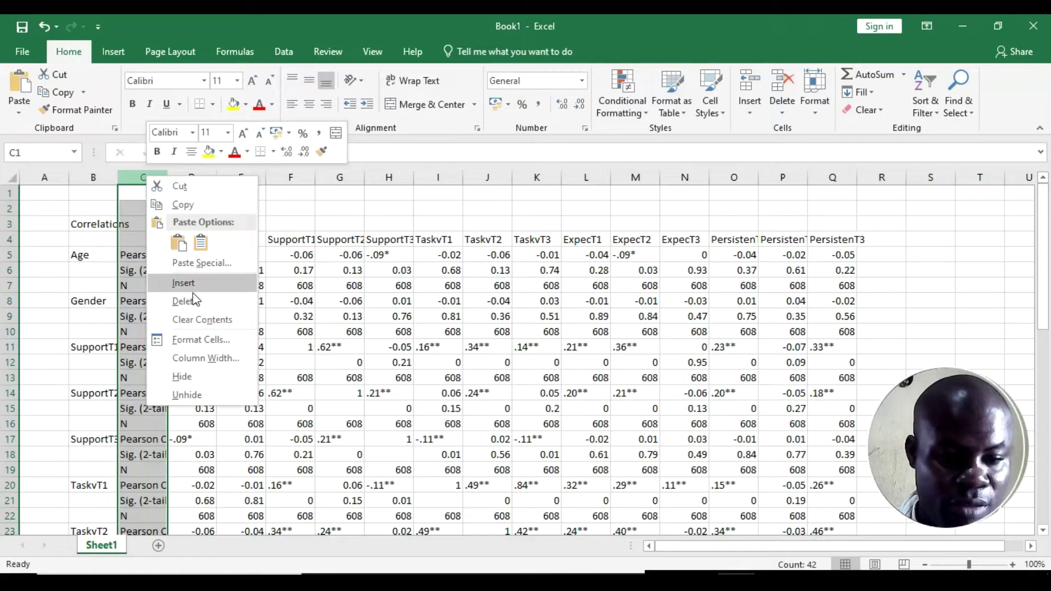
{"action": "left_click", "coordinate": [192, 320]}
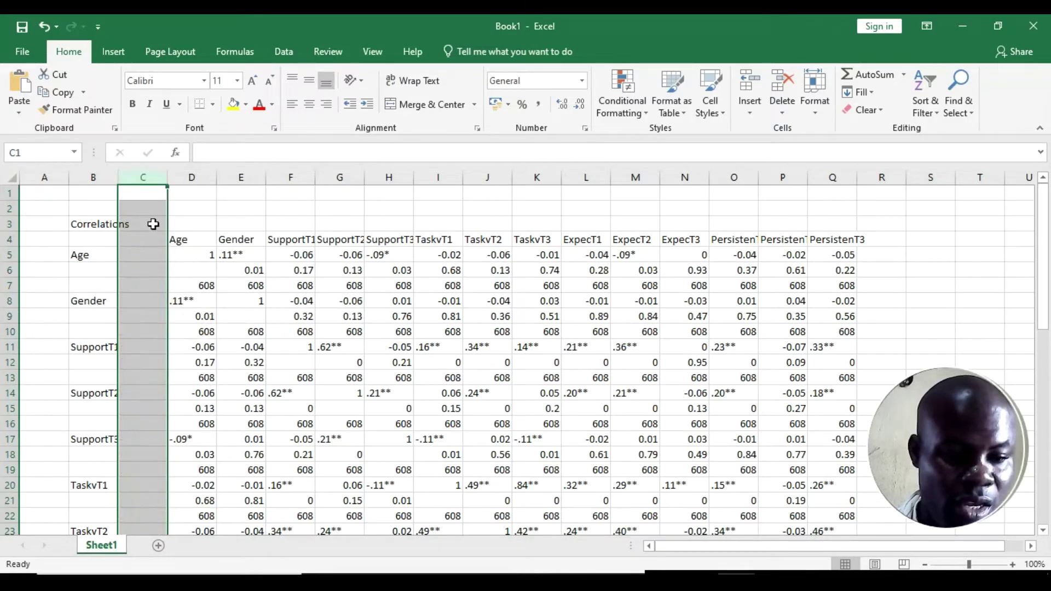
{"action": "right_click", "coordinate": [154, 175]}
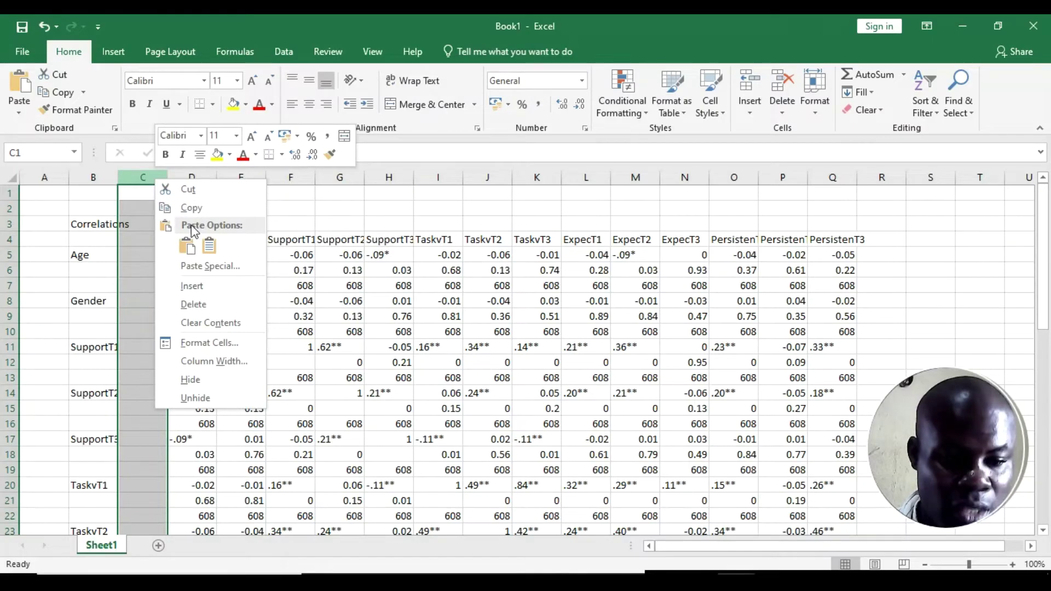
{"action": "left_click", "coordinate": [207, 286]}
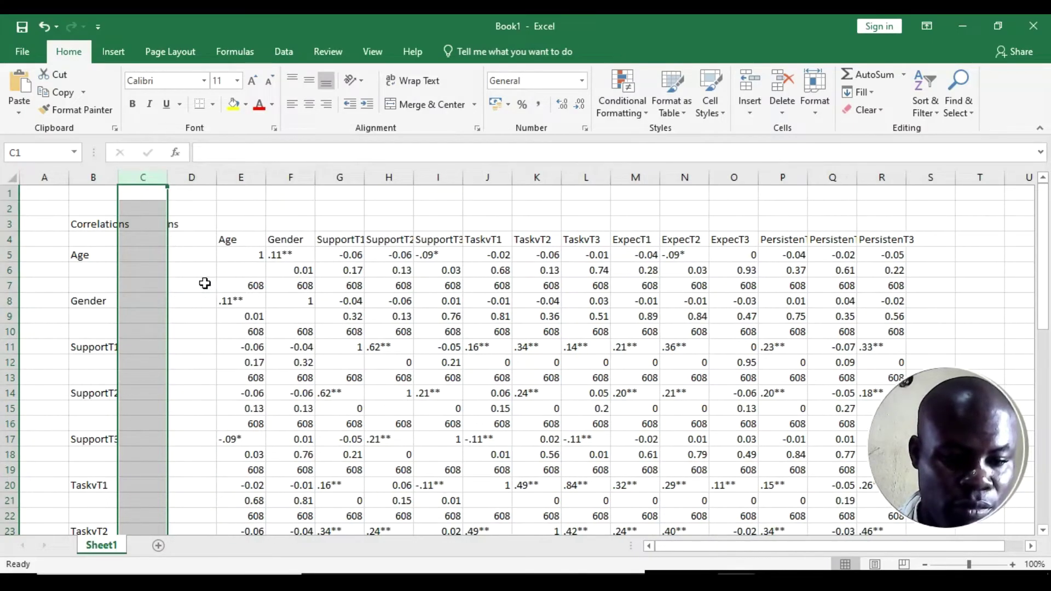
Step: Enter the headers Mean in C4 and SD in D4
{"action": "left_click", "coordinate": [158, 245]}
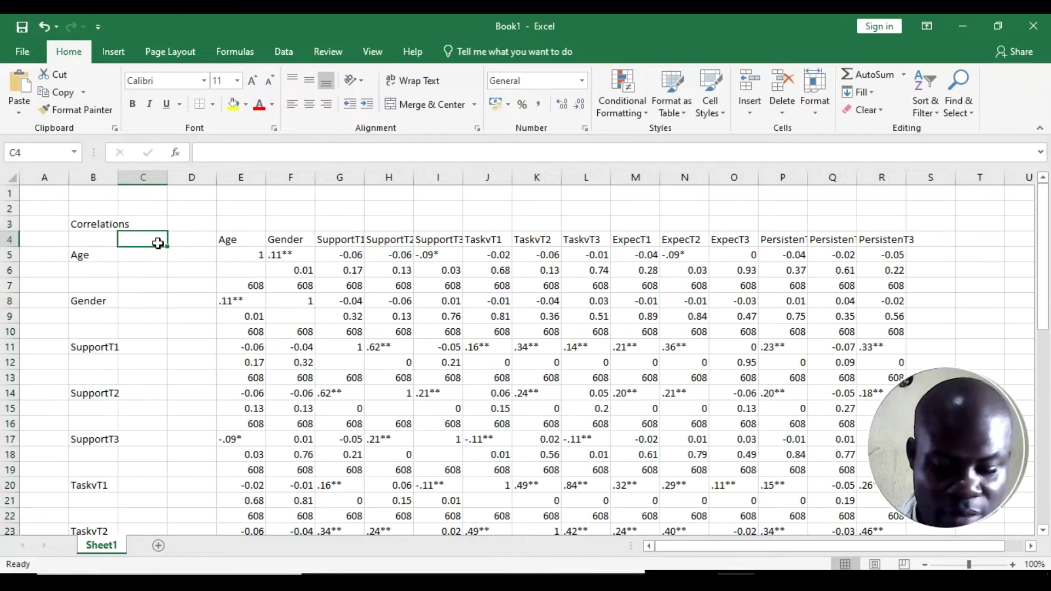
{"action": "type", "text": "Mean"}
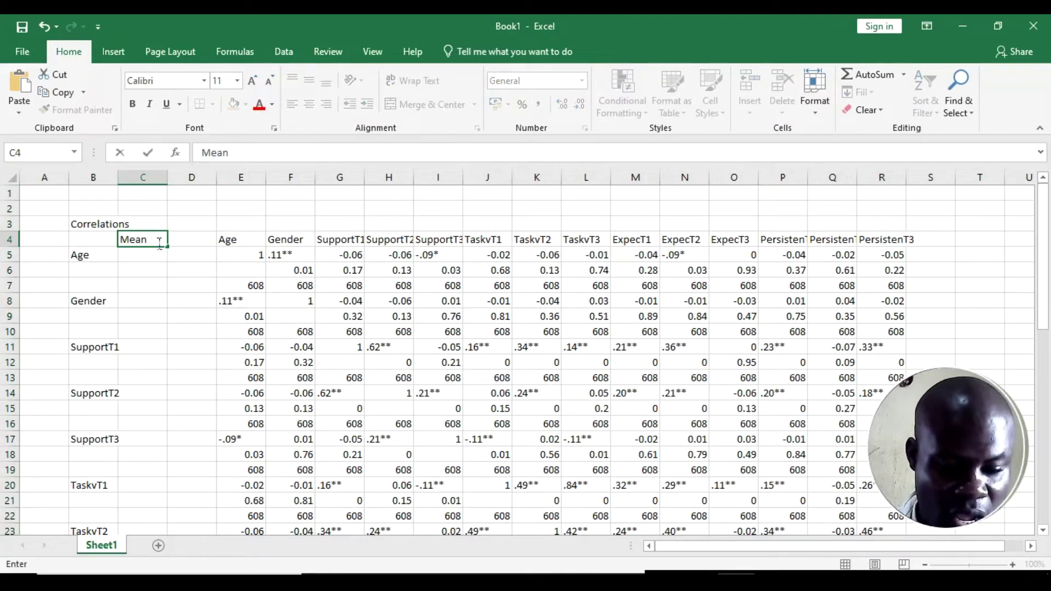
{"action": "key", "text": "Tab"}
{"action": "type", "text": "SD"}
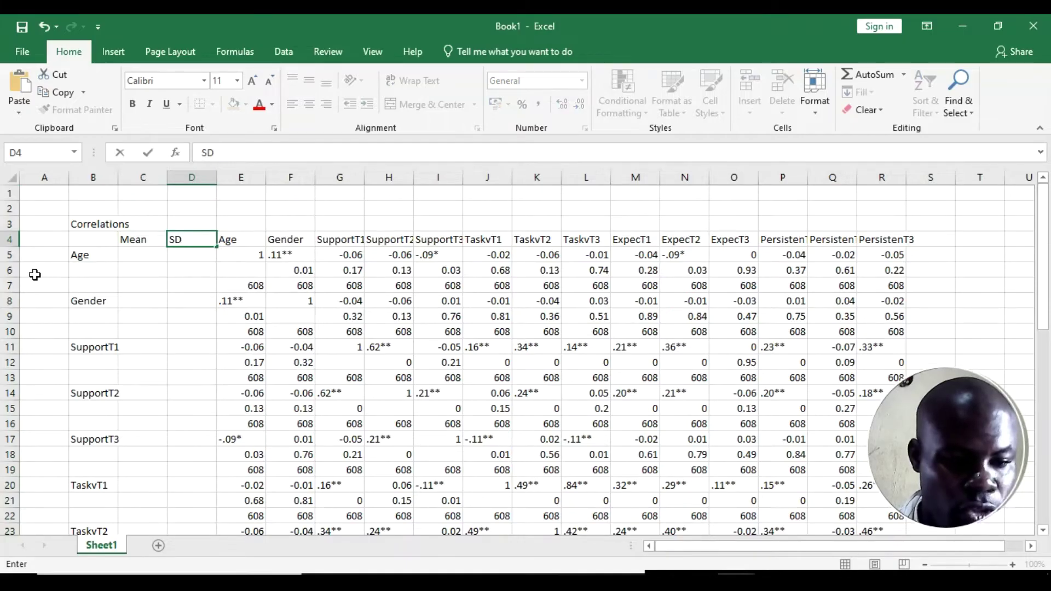
Step: Delete the significance and N rows under Age, Gender, SupportT1 and SupportT2
{"action": "left_click_drag", "start_coordinate": [8, 270], "coordinate": [9, 332]}
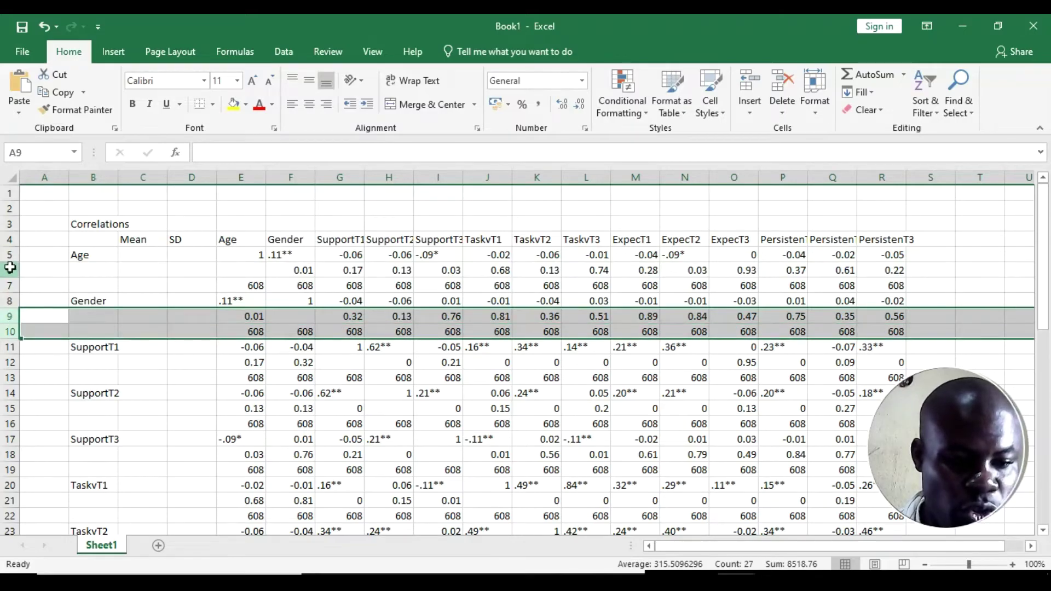
{"action": "left_click_drag", "start_coordinate": [10, 268], "coordinate": [9, 282]}
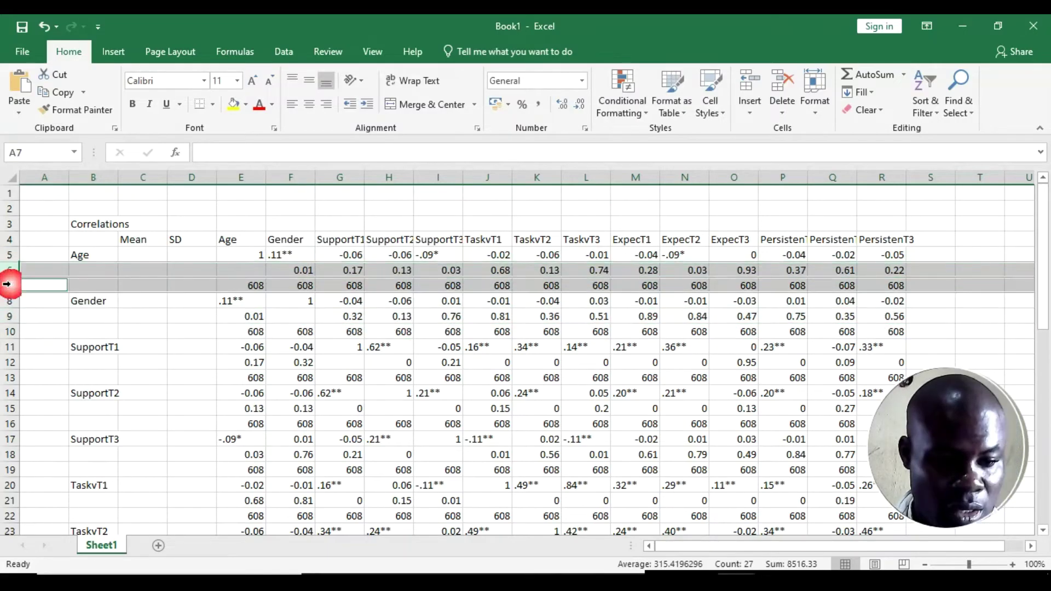
{"action": "left_click", "coordinate": [10, 317], "text": "ctrl"}
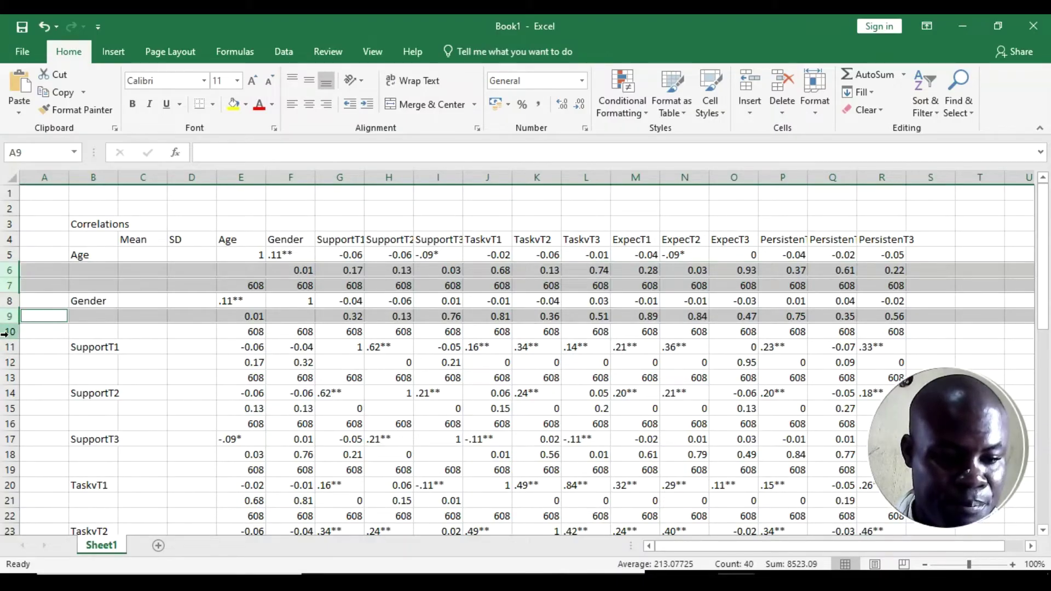
{"action": "left_click", "coordinate": [9, 332], "text": "ctrl"}
{"action": "left_click", "coordinate": [10, 363], "text": "ctrl"}
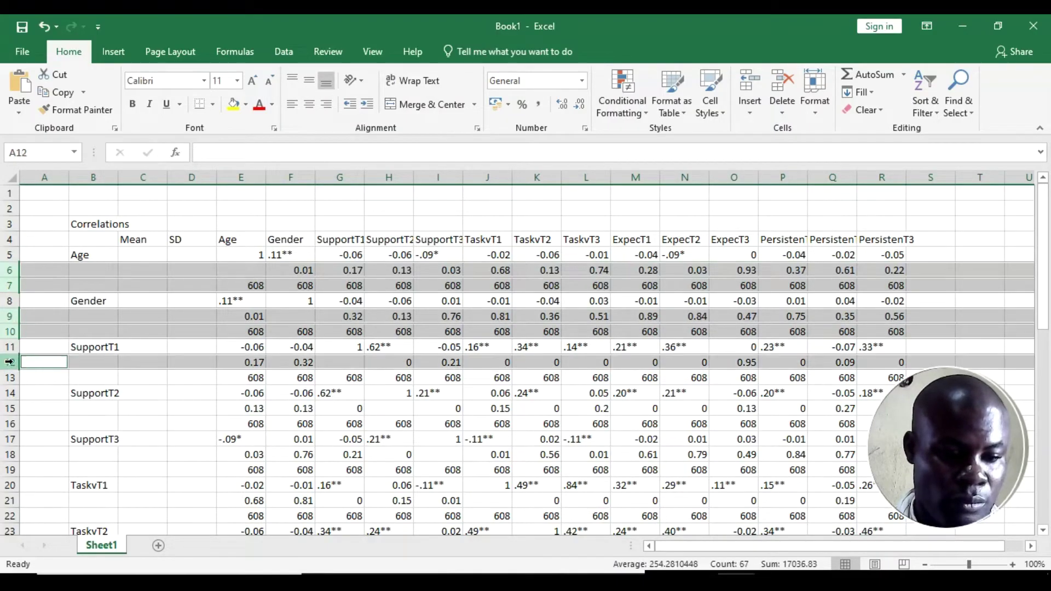
{"action": "left_click", "coordinate": [11, 378], "text": "ctrl"}
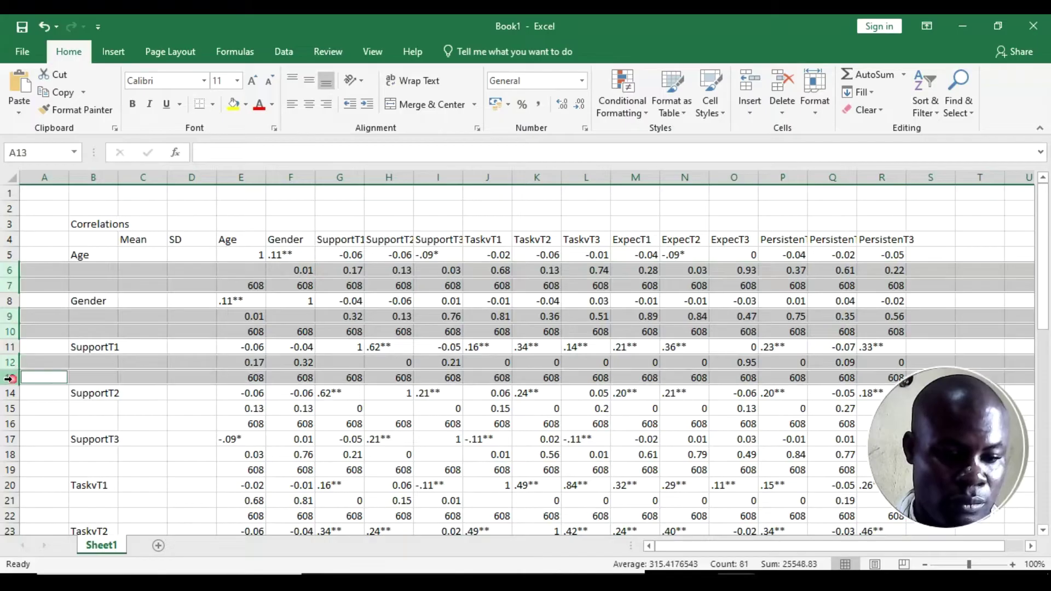
{"action": "left_click", "coordinate": [9, 410], "text": "ctrl"}
{"action": "left_click", "coordinate": [9, 424], "text": "ctrl"}
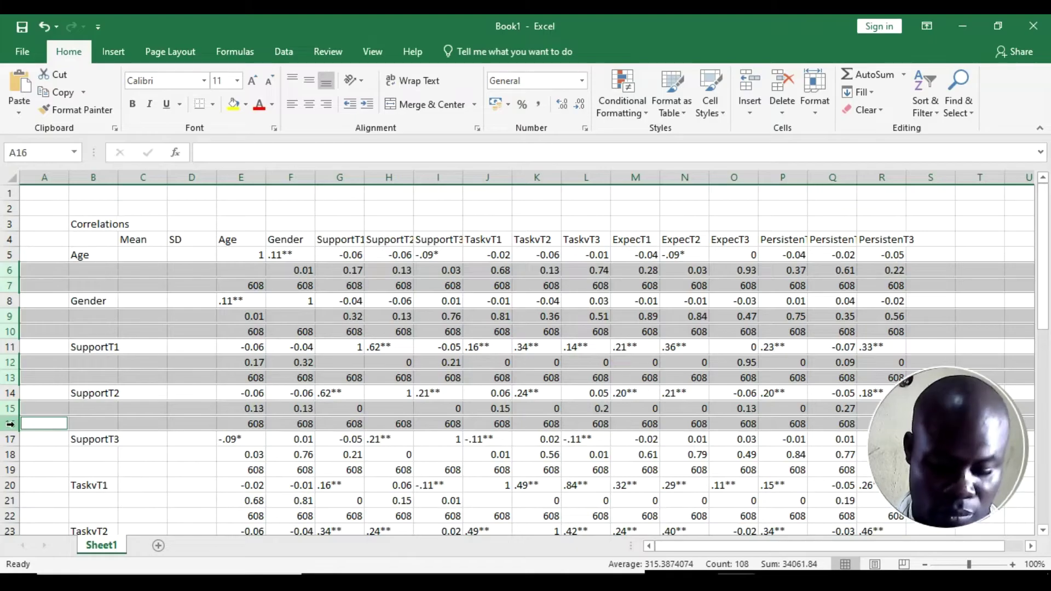
{"action": "right_click", "coordinate": [13, 425]}
{"action": "left_click", "coordinate": [58, 321]}
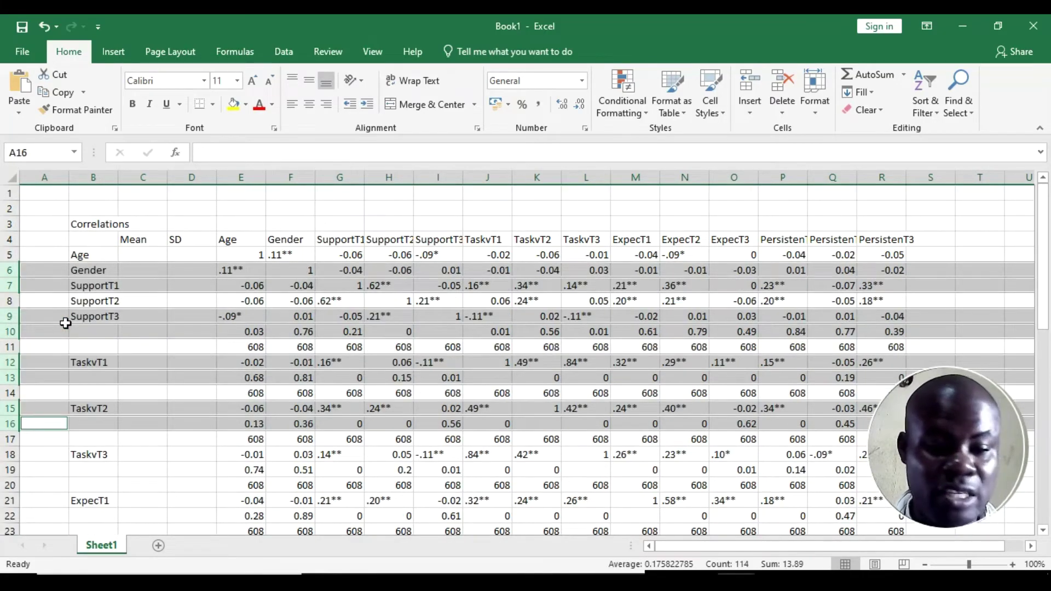
Step: Delete the next batch of eight significance and N rows, rows 10 through 20
{"action": "left_click", "coordinate": [8, 331]}
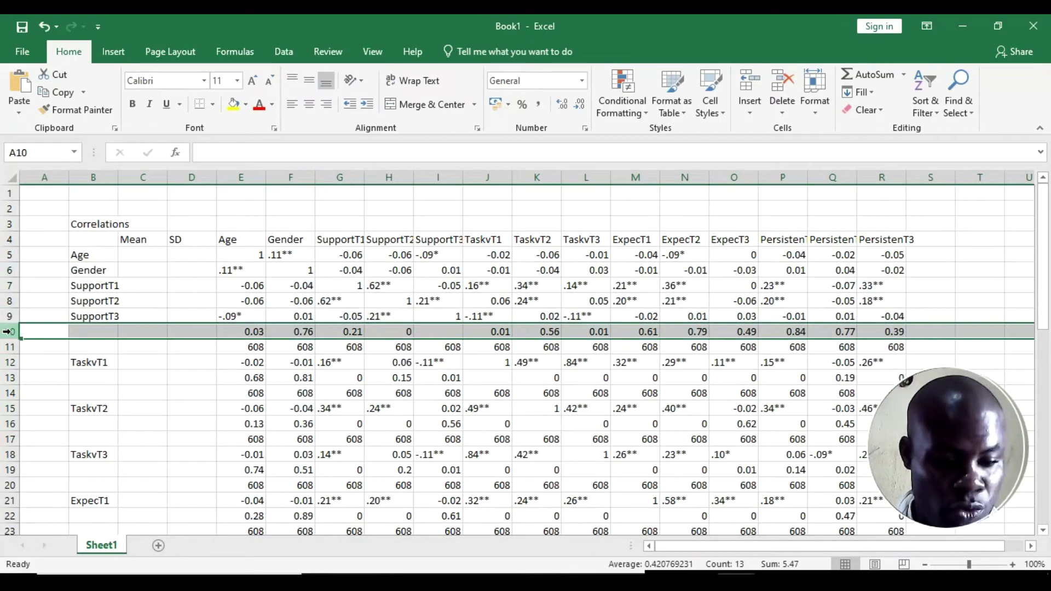
{"action": "left_click", "coordinate": [10, 348], "text": "ctrl"}
{"action": "left_click", "coordinate": [9, 378], "text": "ctrl"}
{"action": "left_click", "coordinate": [9, 393], "text": "ctrl"}
{"action": "left_click", "coordinate": [9, 424], "text": "ctrl"}
{"action": "left_click", "coordinate": [9, 439], "text": "ctrl"}
{"action": "left_click", "coordinate": [9, 470], "text": "ctrl"}
{"action": "left_click", "coordinate": [7, 484], "text": "ctrl"}
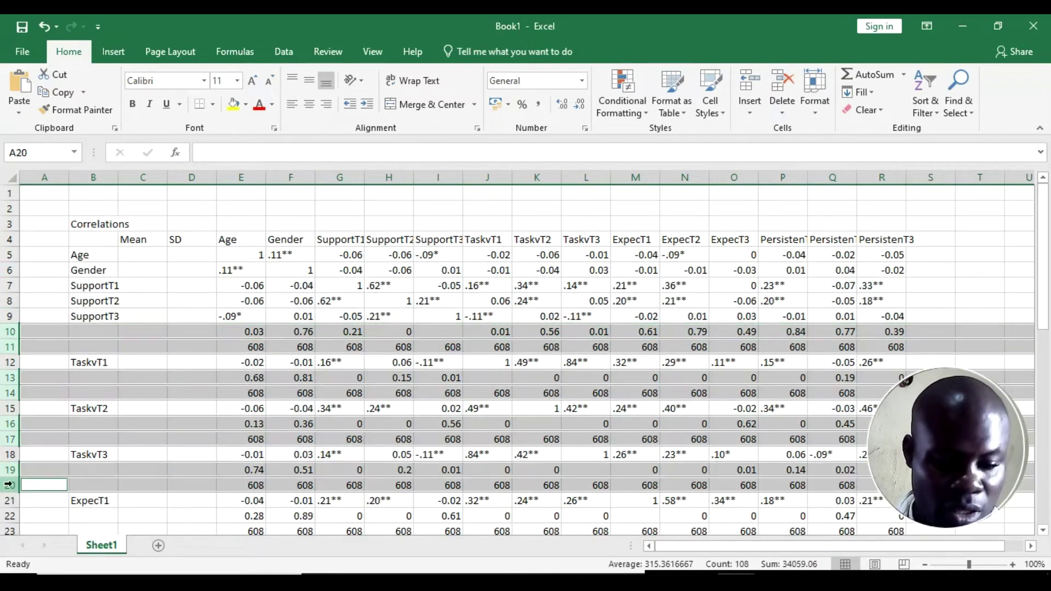
{"action": "right_click", "coordinate": [8, 485]}
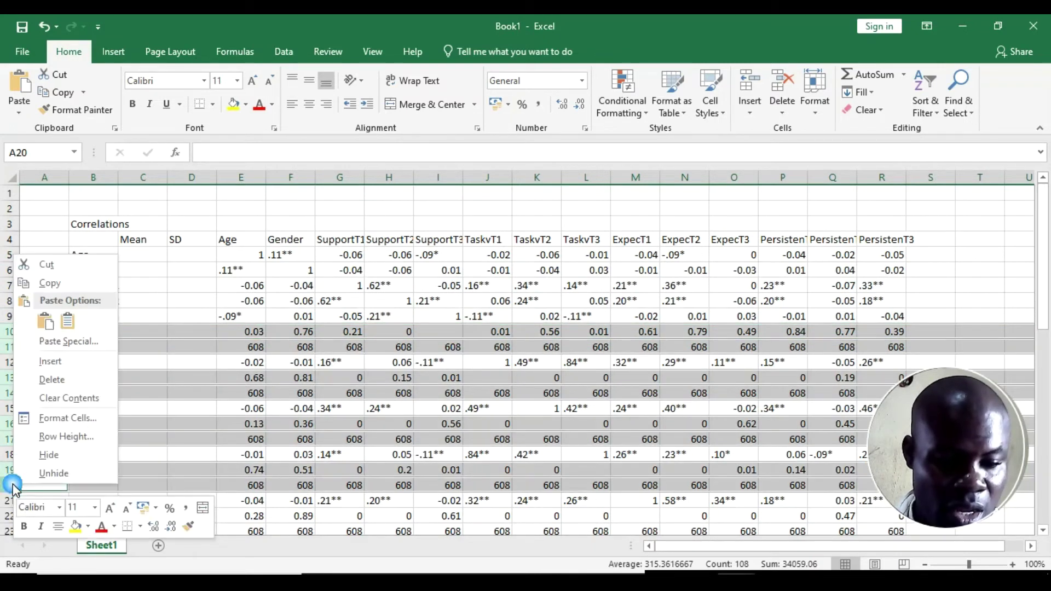
{"action": "left_click", "coordinate": [52, 380]}
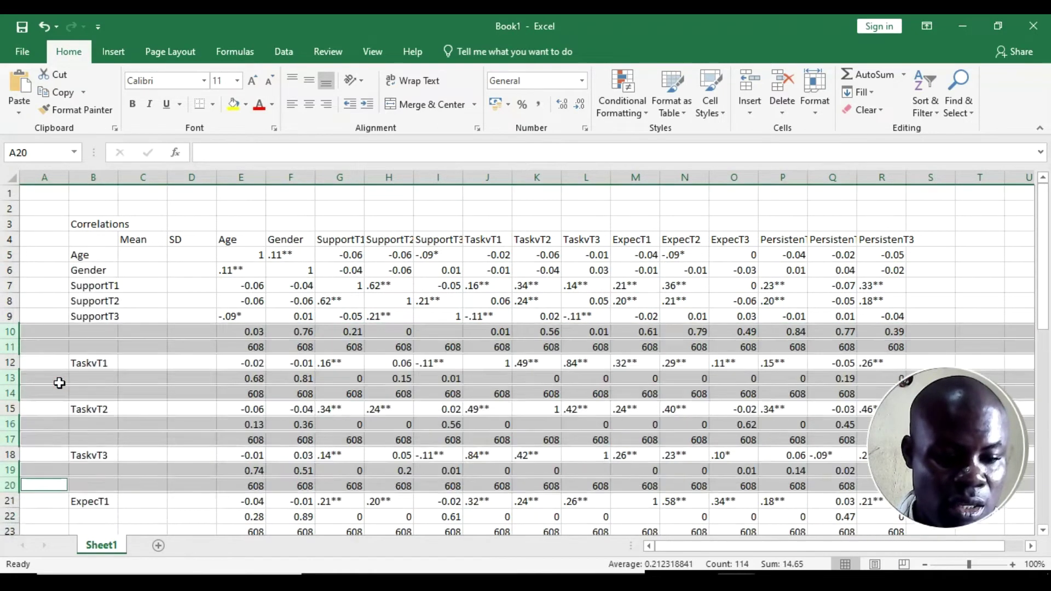
Step: Delete the remaining significance and N rows in two more passes
{"action": "left_click", "coordinate": [9, 393]}
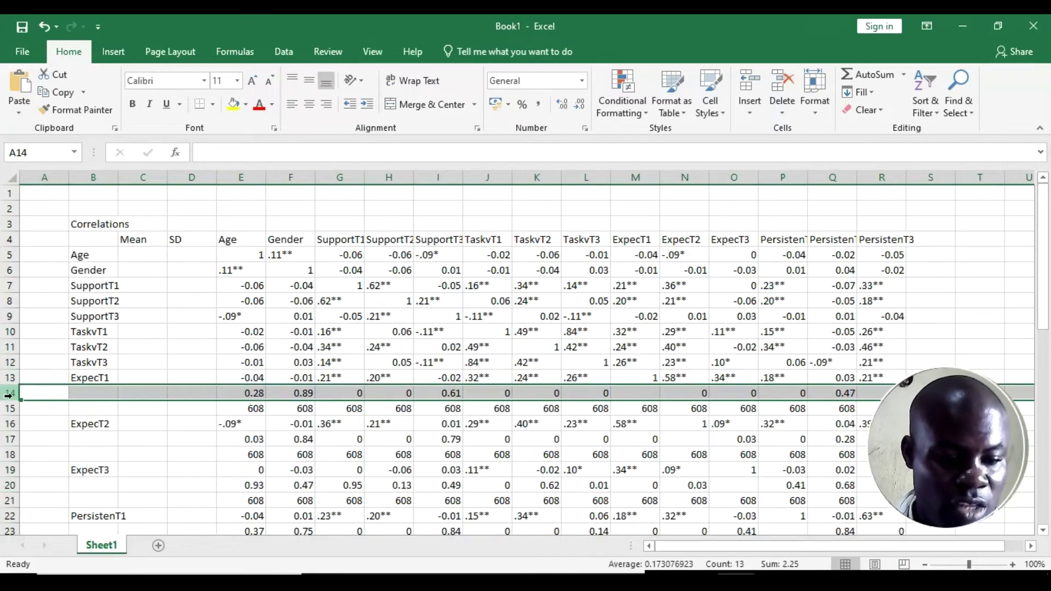
{"action": "left_click", "coordinate": [10, 409], "text": "ctrl"}
{"action": "left_click", "coordinate": [11, 439], "text": "ctrl"}
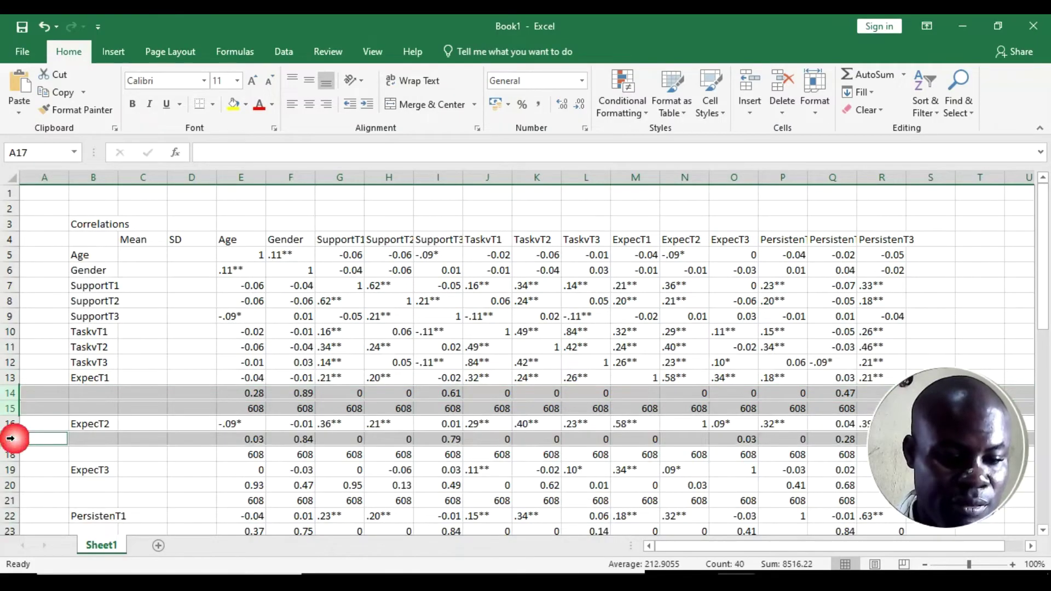
{"action": "left_click", "coordinate": [10, 455], "text": "ctrl"}
{"action": "left_click", "coordinate": [10, 486], "text": "ctrl"}
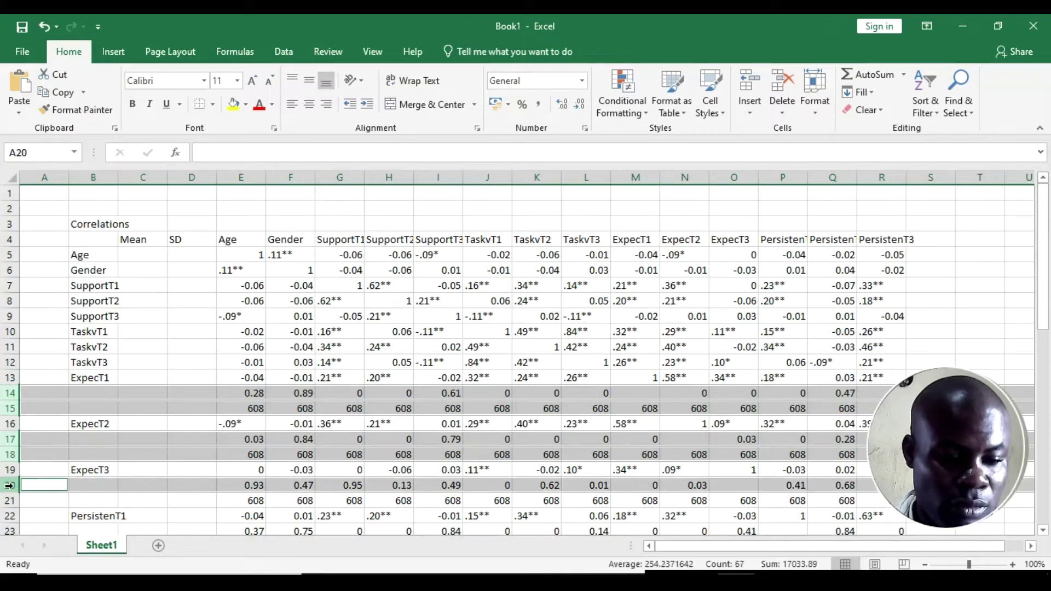
{"action": "left_click", "coordinate": [9, 499], "text": "ctrl"}
{"action": "right_click", "coordinate": [8, 499]}
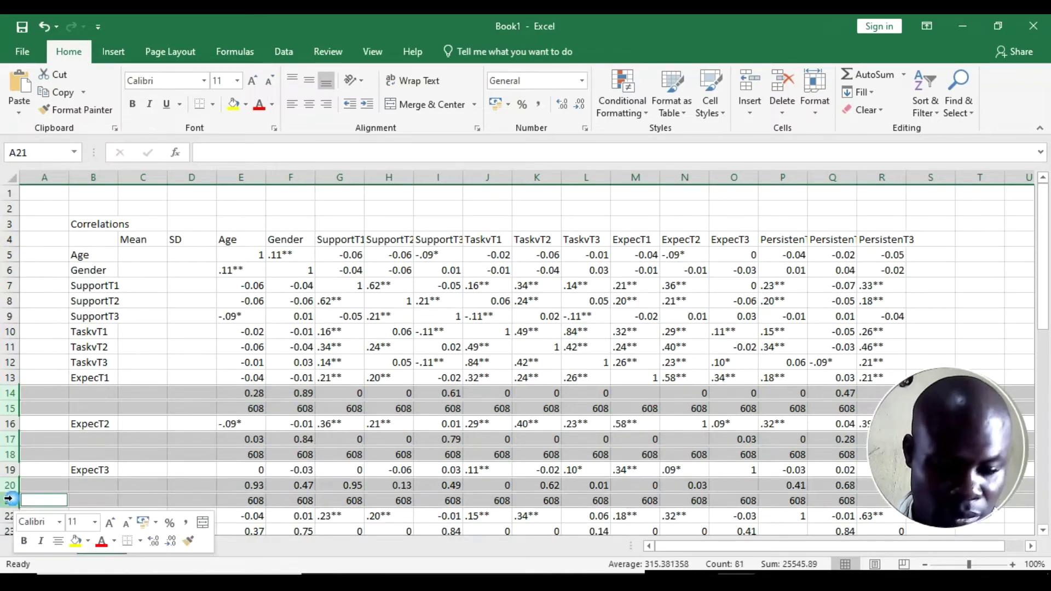
{"action": "left_click", "coordinate": [39, 395]}
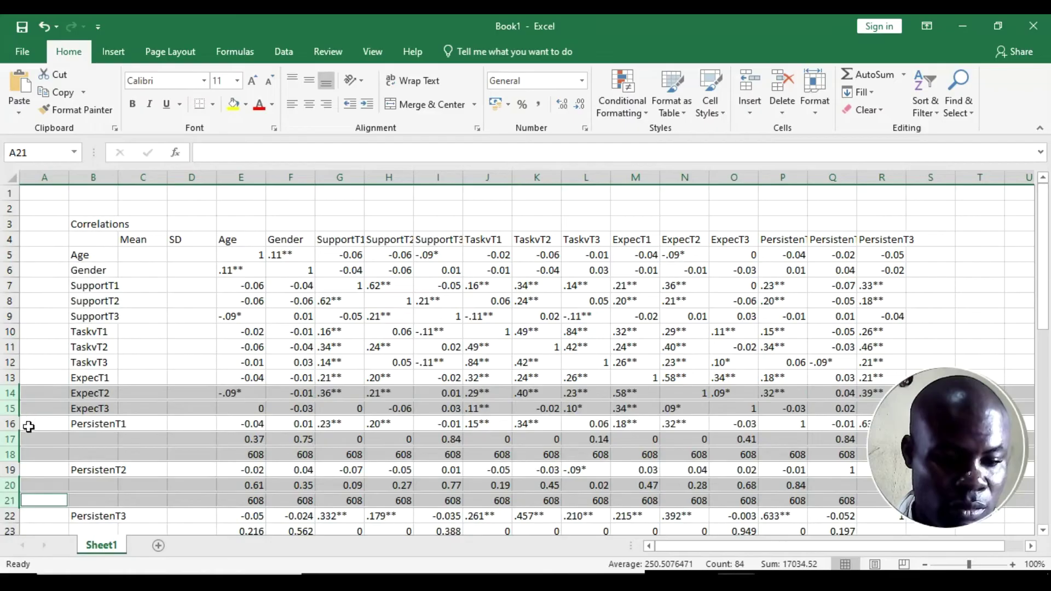
{"action": "left_click", "coordinate": [12, 439]}
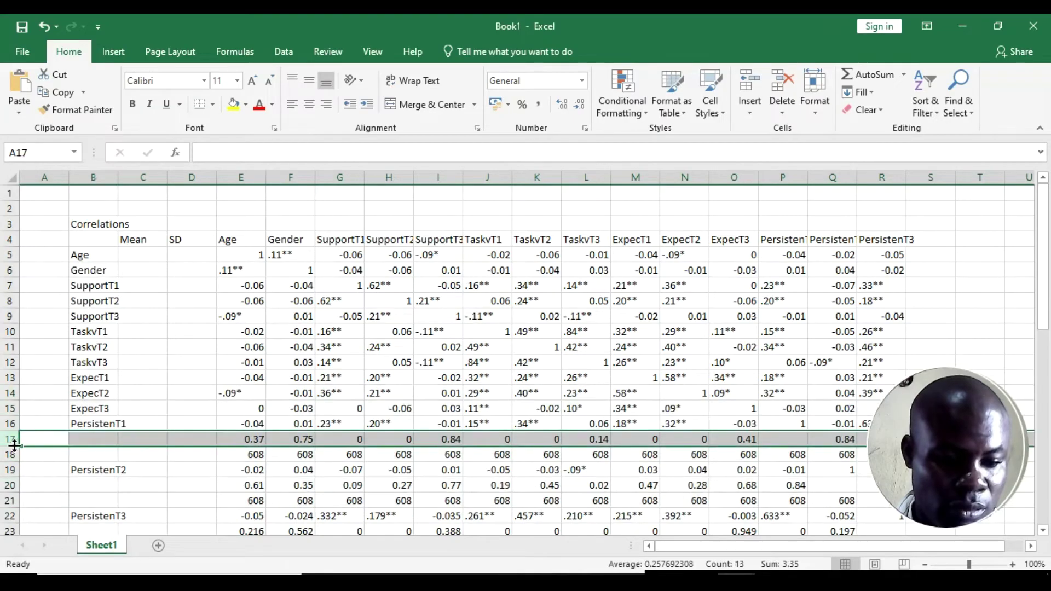
{"action": "left_click", "coordinate": [8, 454], "text": "ctrl"}
{"action": "left_click", "coordinate": [10, 485], "text": "ctrl"}
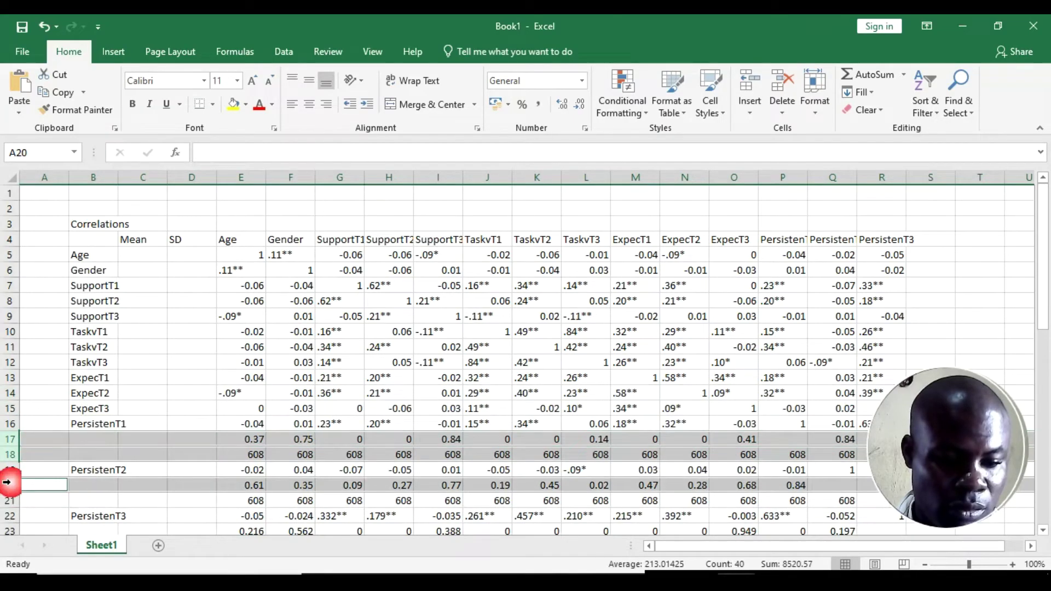
{"action": "left_click", "coordinate": [11, 499], "text": "ctrl"}
{"action": "right_click", "coordinate": [10, 499]}
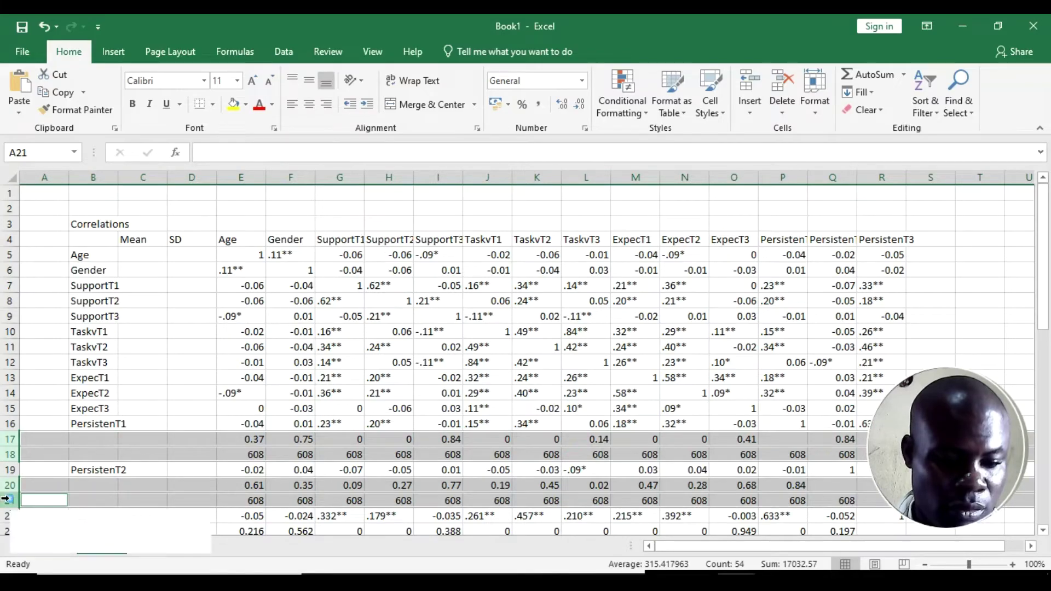
{"action": "left_click", "coordinate": [53, 396]}
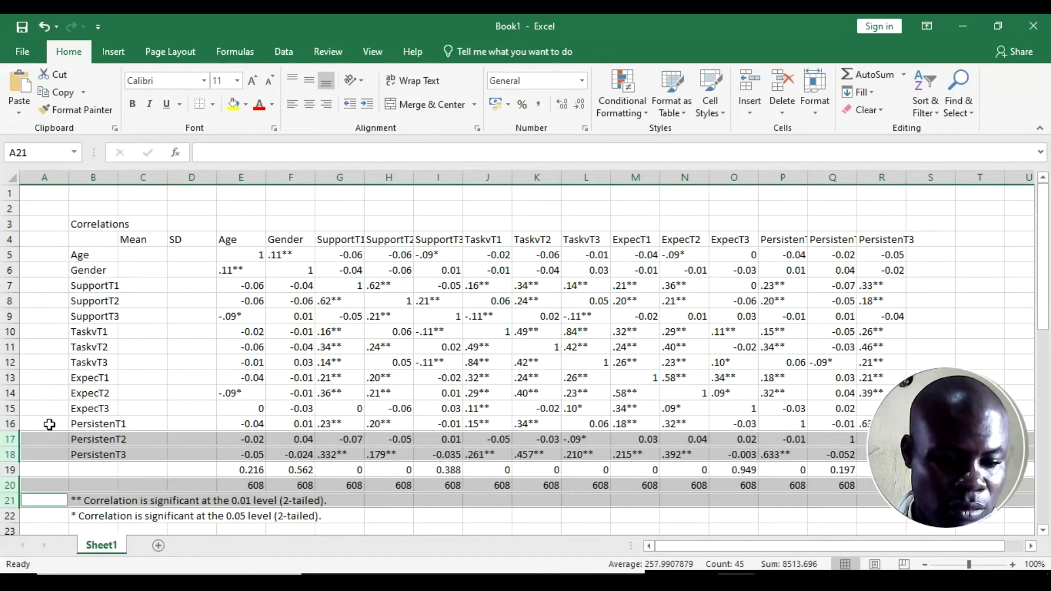
Step: Delete the leftover and footnote rows 19–22
{"action": "left_click_drag", "start_coordinate": [12, 469], "coordinate": [10, 516]}
{"action": "right_click", "coordinate": [10, 516]}
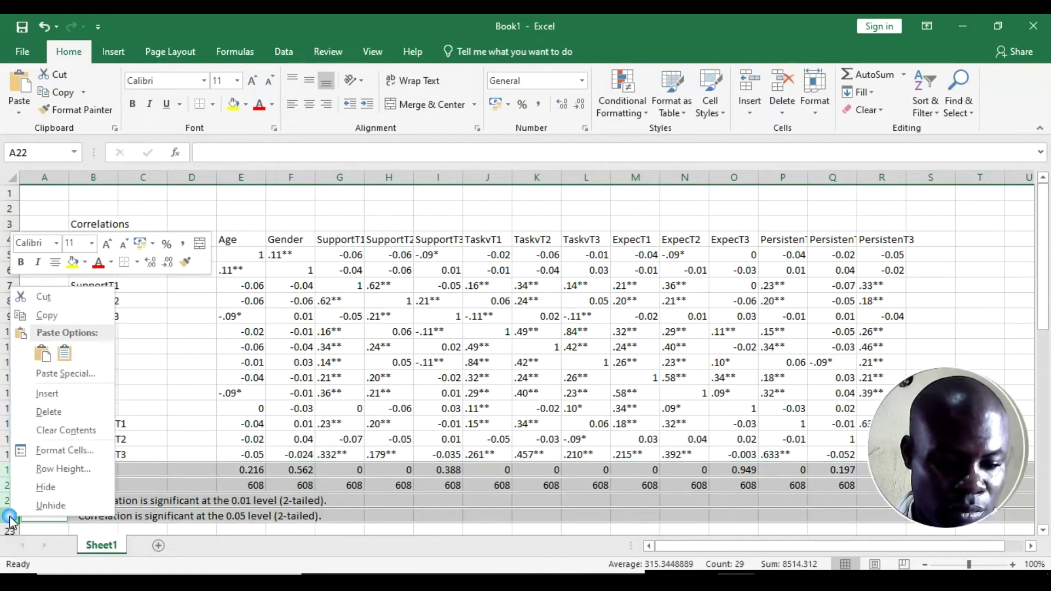
{"action": "left_click", "coordinate": [55, 414]}
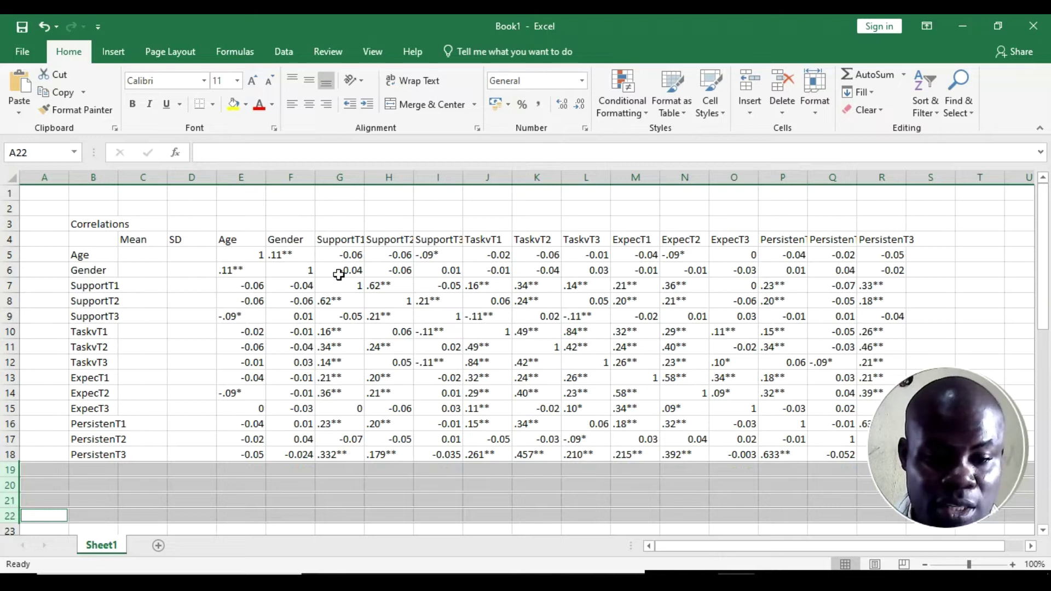
Step: Clear all correlation values above the diagonal of the matrix
{"action": "left_click_drag", "start_coordinate": [273, 253], "coordinate": [340, 270]}
{"action": "left_click", "coordinate": [389, 285], "text": "ctrl"}
{"action": "left_click_drag", "start_coordinate": [429, 301], "coordinate": [868, 281]}
{"action": "left_click_drag", "start_coordinate": [487, 311], "coordinate": [863, 296]}
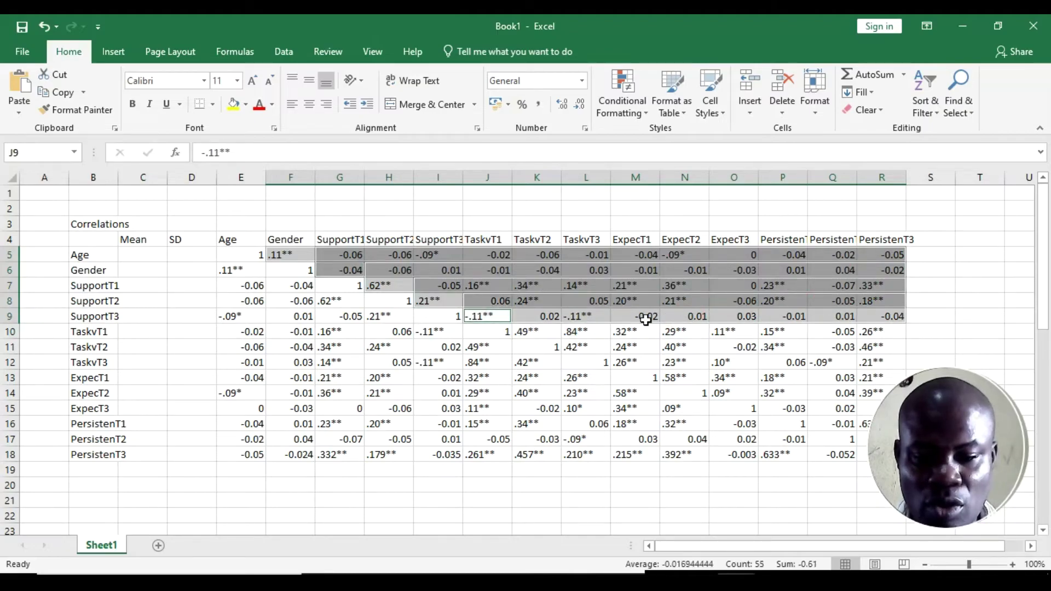
{"action": "left_click_drag", "start_coordinate": [528, 331], "coordinate": [876, 310]}
{"action": "left_click_drag", "start_coordinate": [585, 354], "coordinate": [882, 378]}
{"action": "left_click_drag", "start_coordinate": [734, 393], "coordinate": [849, 385]}
{"action": "left_click_drag", "start_coordinate": [786, 409], "coordinate": [878, 395]}
{"action": "left_click_drag", "start_coordinate": [833, 424], "coordinate": [885, 405]}
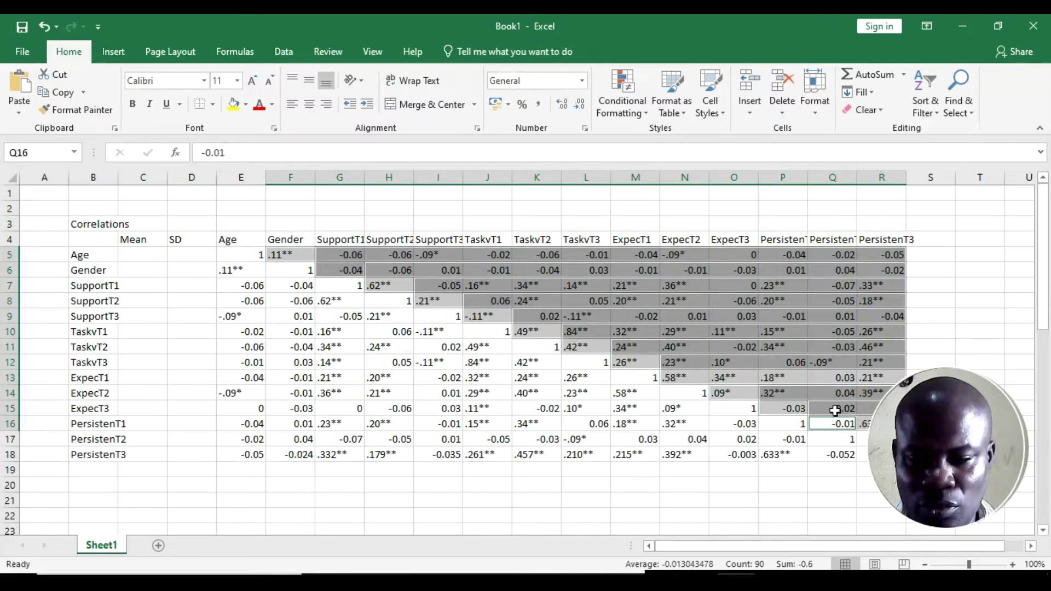
{"action": "right_click", "coordinate": [780, 359]}
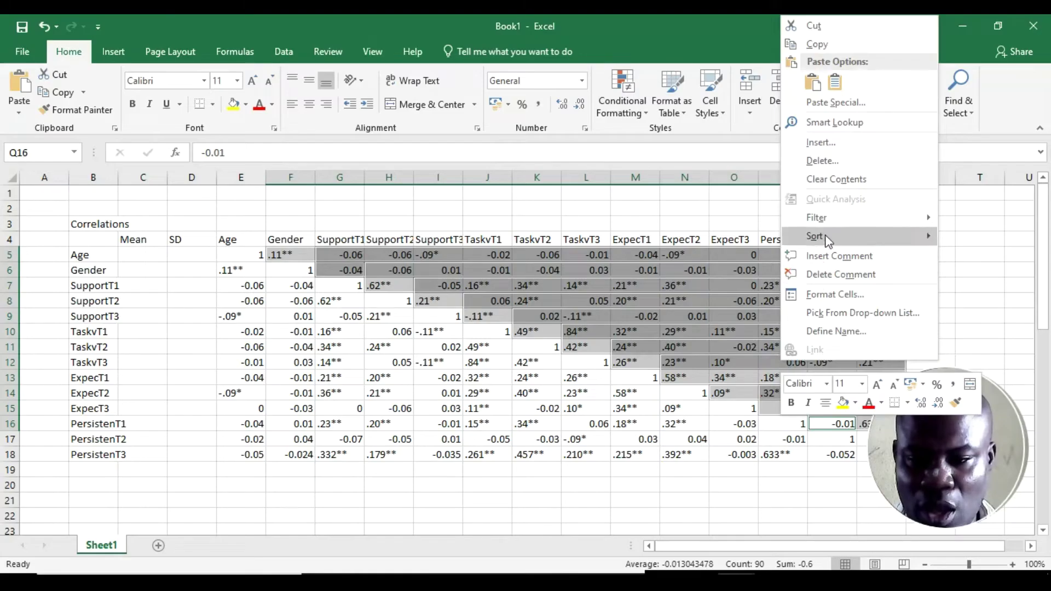
{"action": "left_click", "coordinate": [842, 178]}
{"action": "key", "text": "Delete"}
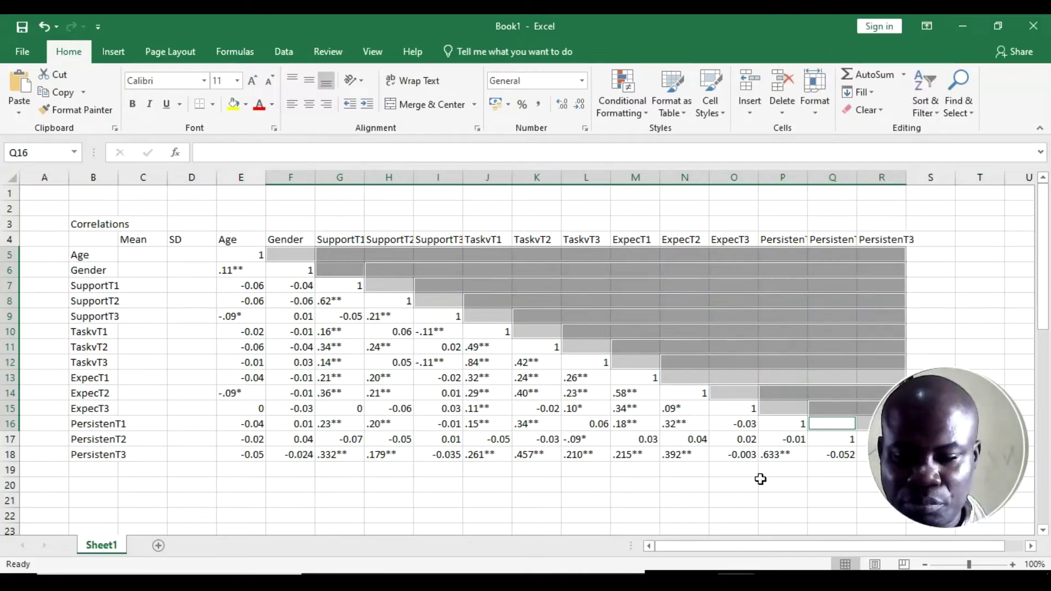
Step: Clear the leftover values in R17 and R18 and the PersistenT3 header in R4
{"action": "left_click", "coordinate": [1031, 546]}
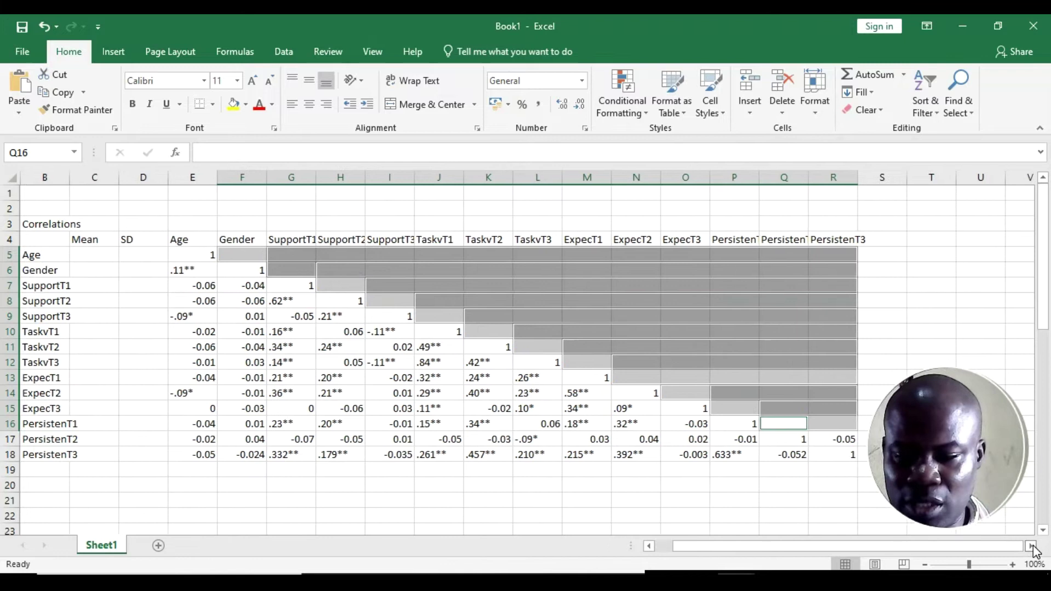
{"action": "left_click", "coordinate": [1032, 546]}
{"action": "left_click", "coordinate": [1031, 546]}
{"action": "left_click", "coordinate": [744, 442]}
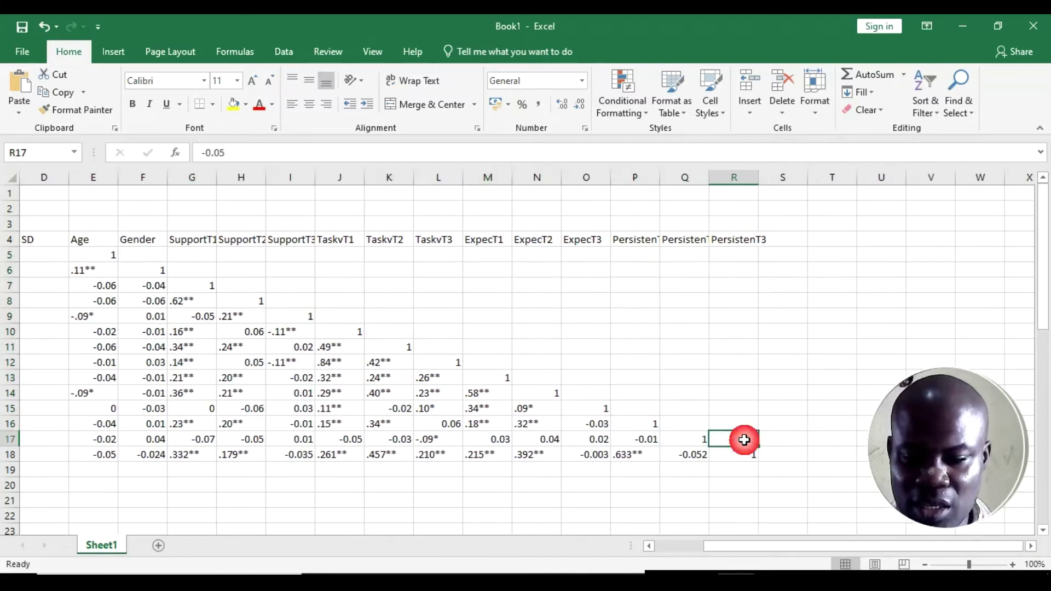
{"action": "key", "text": "BackSpace"}
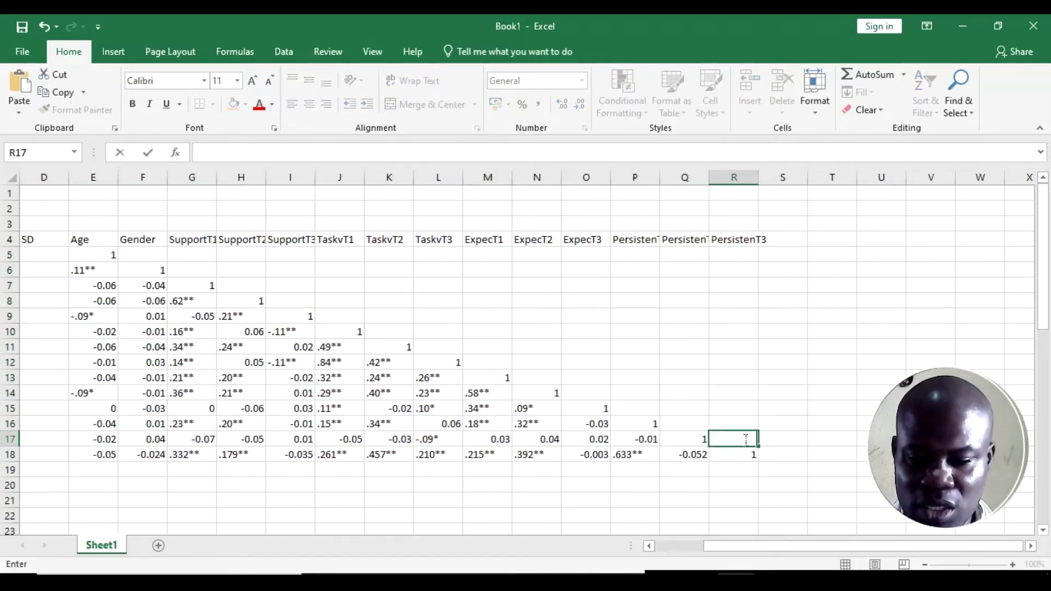
{"action": "left_click", "coordinate": [744, 454]}
{"action": "key", "text": "BackSpace"}
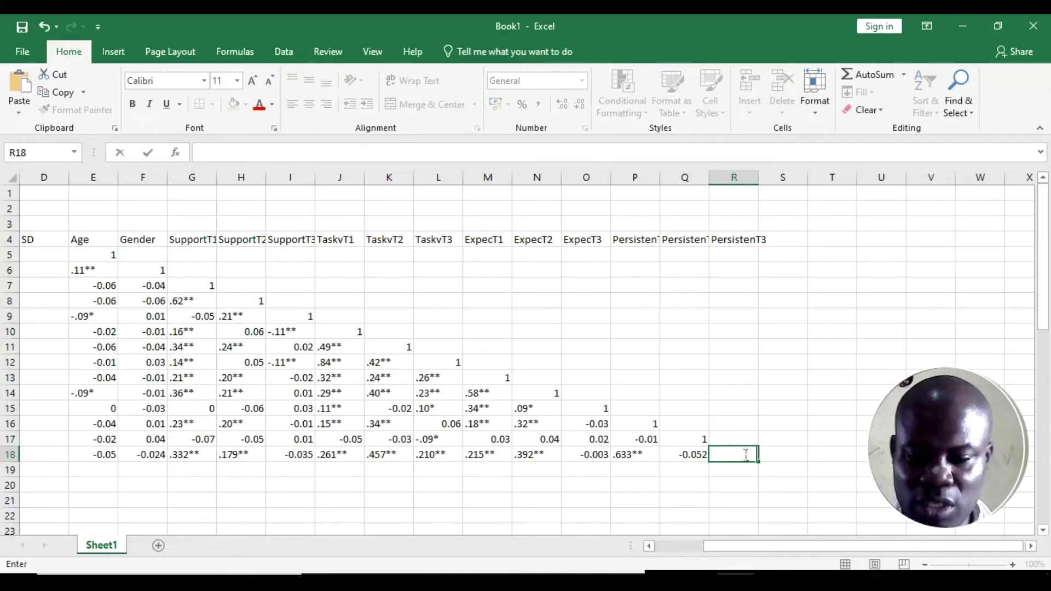
{"action": "left_click", "coordinate": [744, 239]}
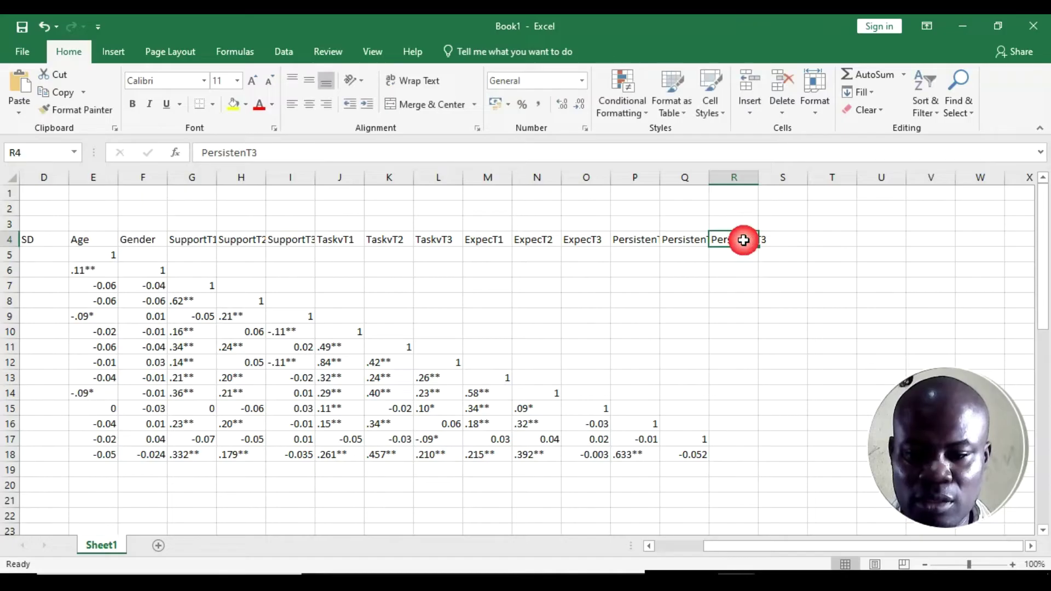
{"action": "key", "text": "BackSpace"}
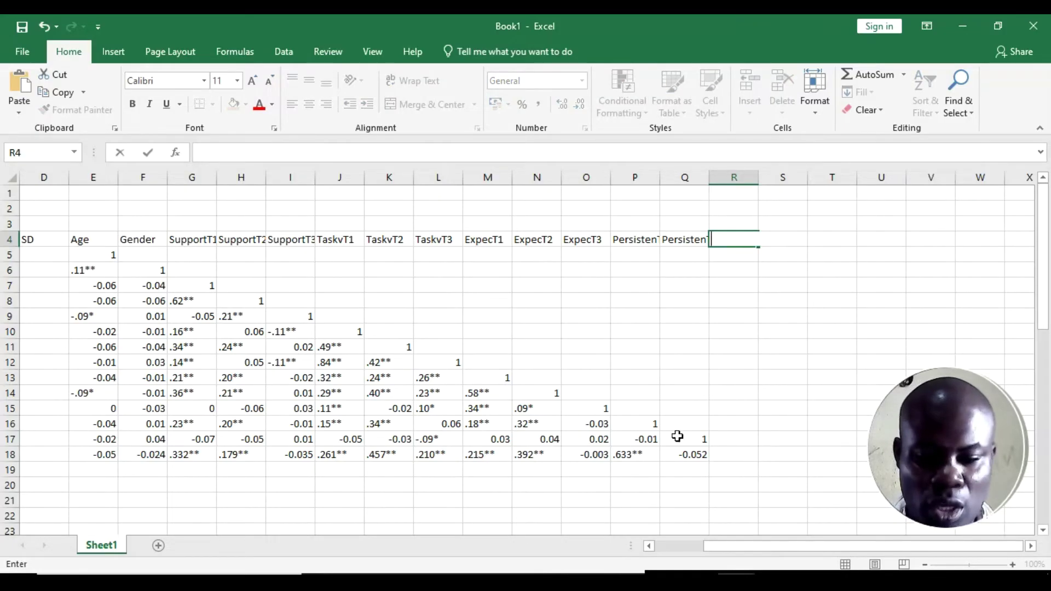
{"action": "left_click_drag", "start_coordinate": [716, 553], "coordinate": [668, 552]}
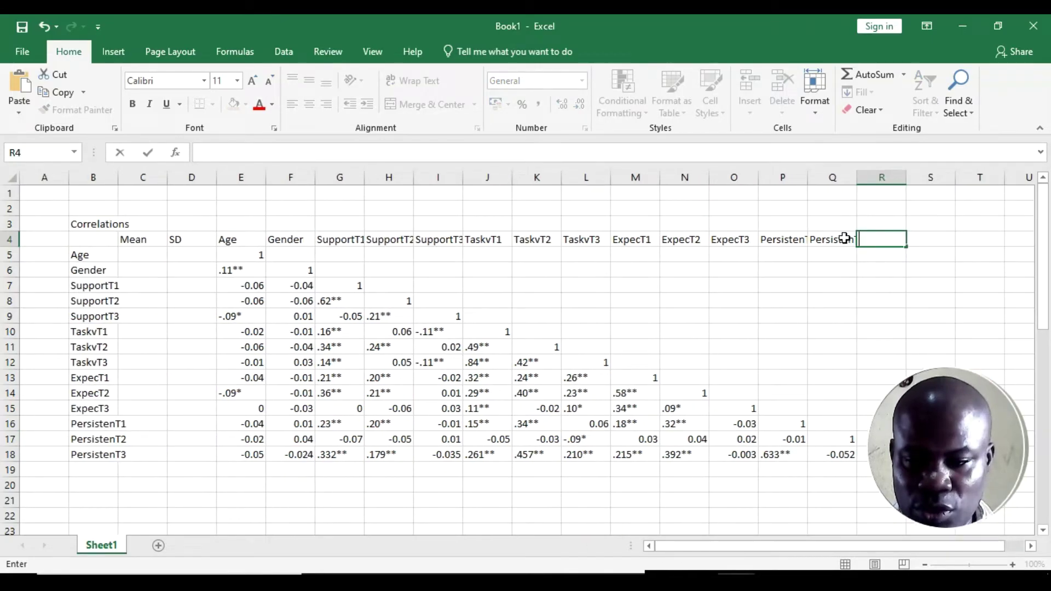
Step: Replace the variable-name column headers in E4:Q4 with the numbers 1 to 13
{"action": "left_click", "coordinate": [339, 239]}
{"action": "left_click", "coordinate": [221, 242]}
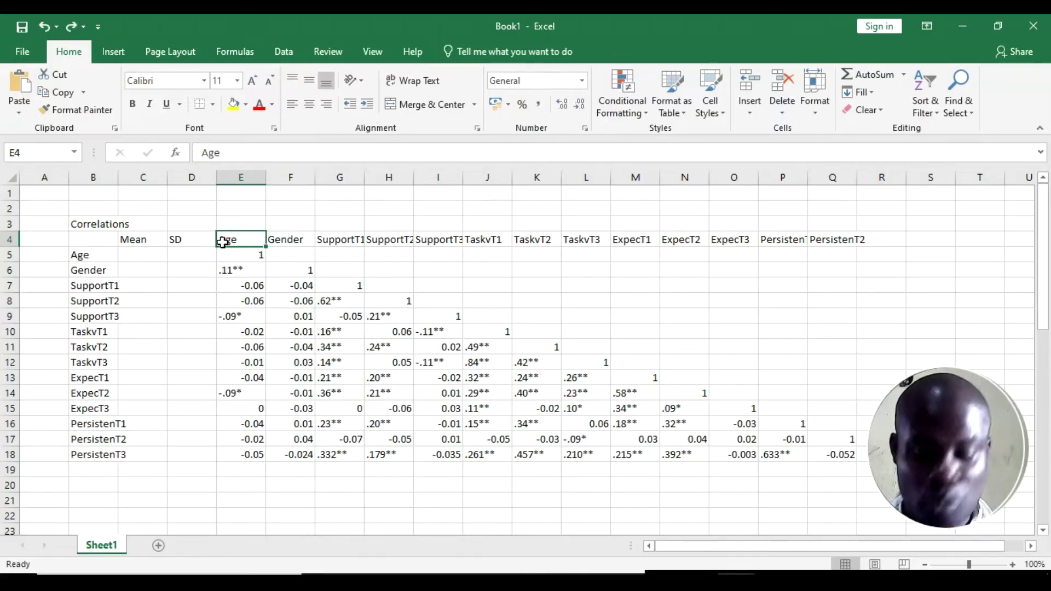
{"action": "type", "text": "1"}
{"action": "key", "text": "Tab"}
{"action": "type", "text": "2"}
{"action": "key", "text": "Tab"}
{"action": "type", "text": "3"}
{"action": "key", "text": "Tab"}
{"action": "type", "text": "4"}
{"action": "key", "text": "Tab"}
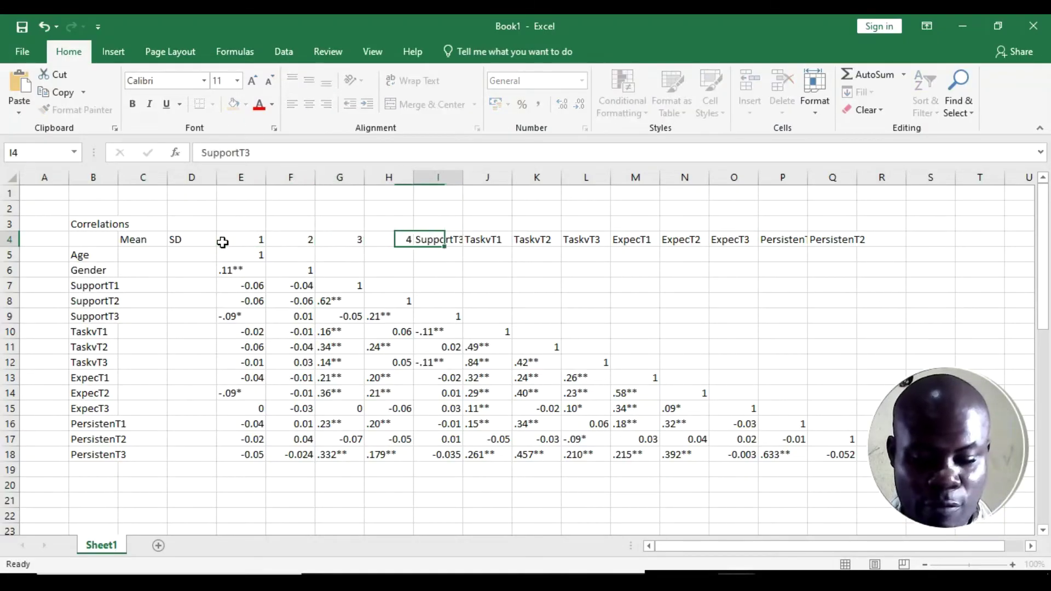
{"action": "type", "text": "5"}
{"action": "key", "text": "Tab"}
{"action": "type", "text": "6"}
{"action": "key", "text": "Tab"}
{"action": "type", "text": "7"}
{"action": "key", "text": "Tab"}
{"action": "type", "text": "8"}
{"action": "key", "text": "Tab"}
{"action": "type", "text": "9"}
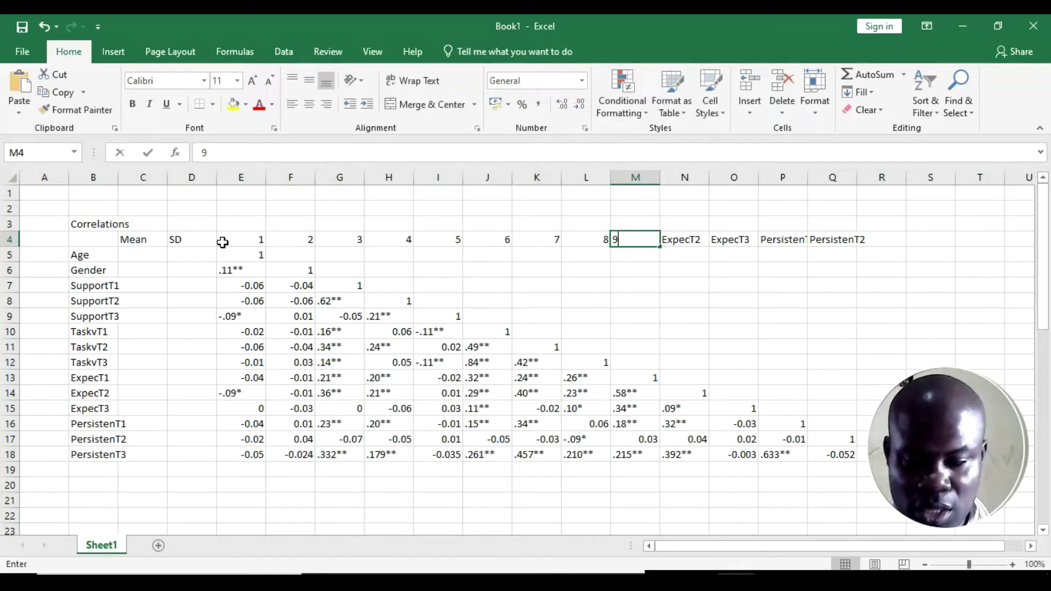
{"action": "key", "text": "Tab"}
{"action": "type", "text": "10"}
{"action": "key", "text": "Tab"}
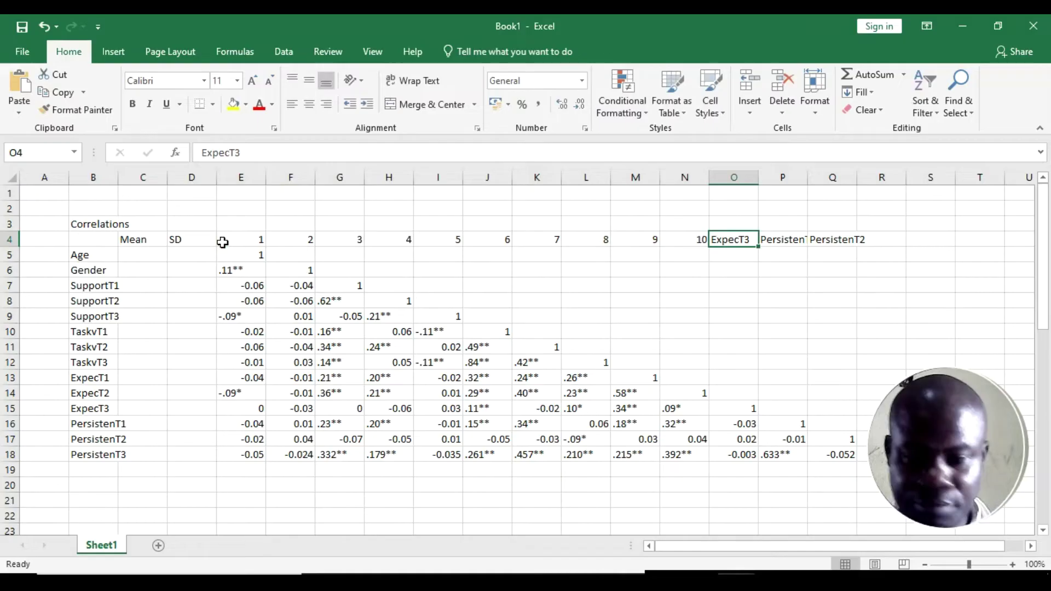
{"action": "type", "text": "11"}
{"action": "key", "text": "Tab"}
{"action": "type", "text": "12"}
{"action": "key", "text": "Tab"}
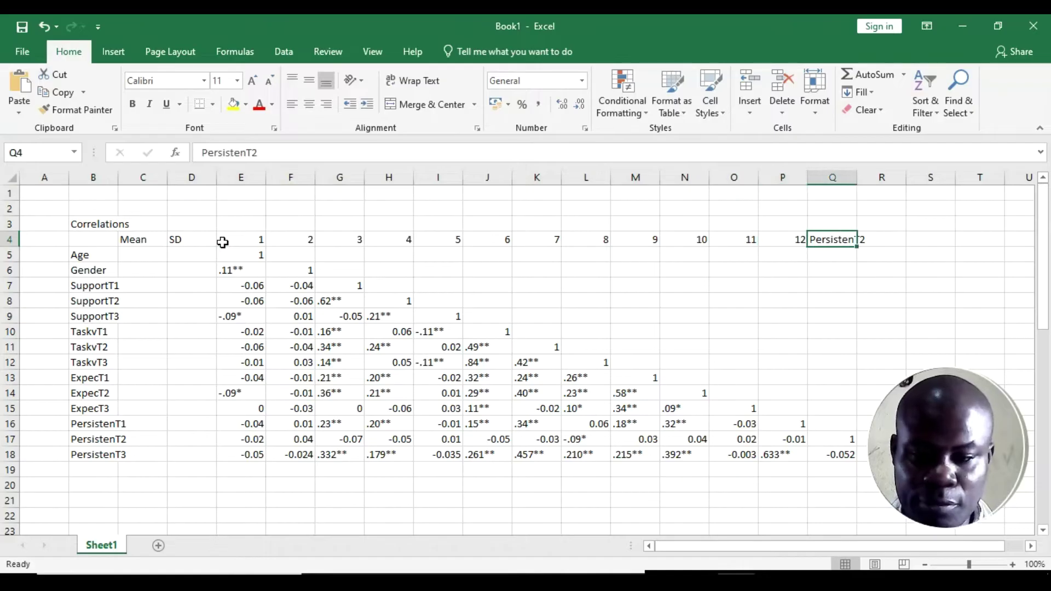
{"action": "type", "text": "13"}
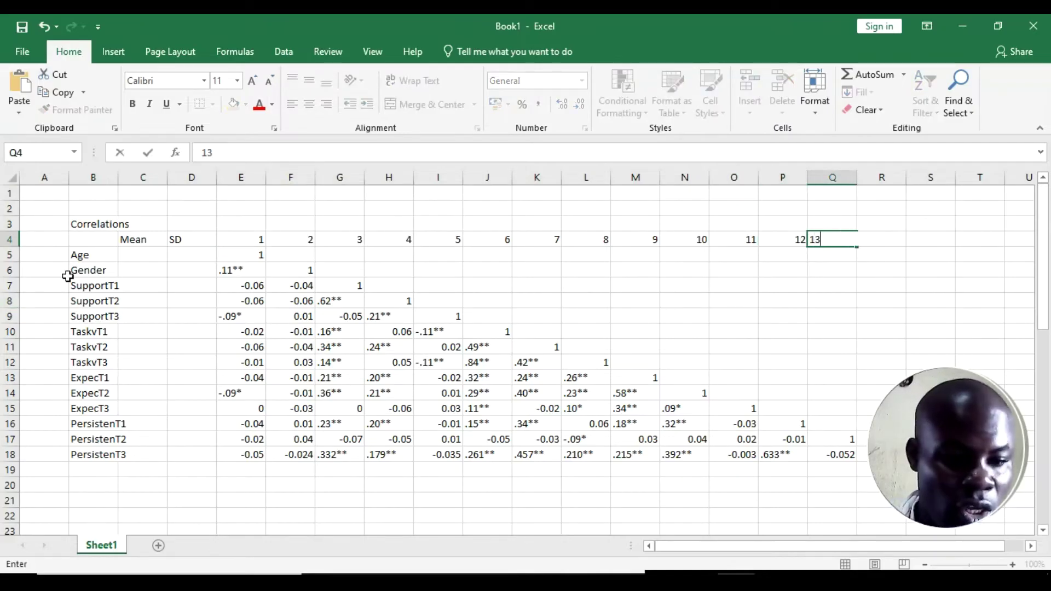
Step: Number the variable rows 1 to 13 down column A, starting at A5
{"action": "left_click", "coordinate": [55, 255]}
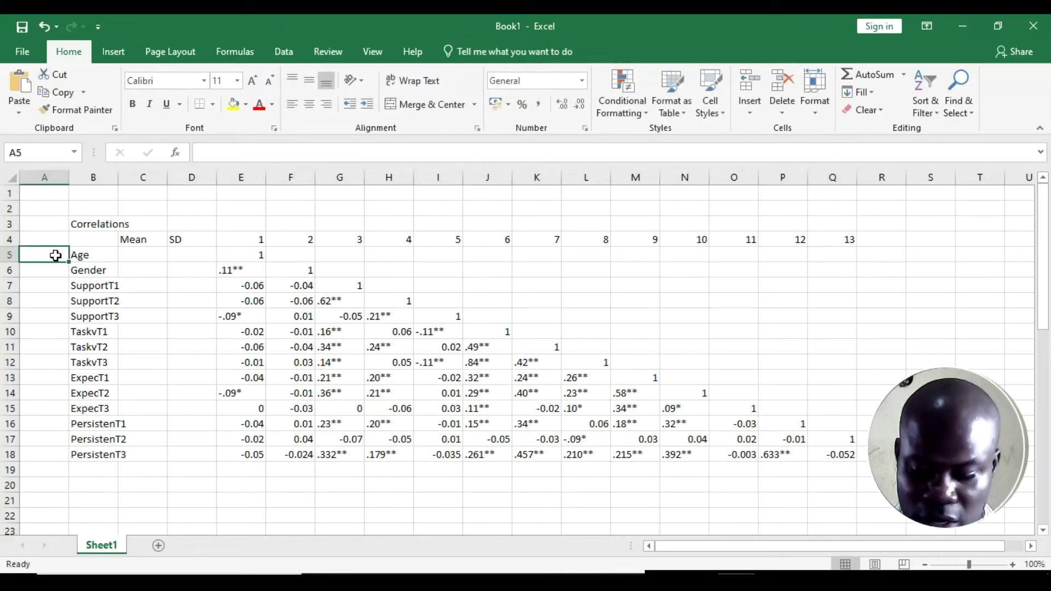
{"action": "type", "text": "1 2 3 4 5 6 "}
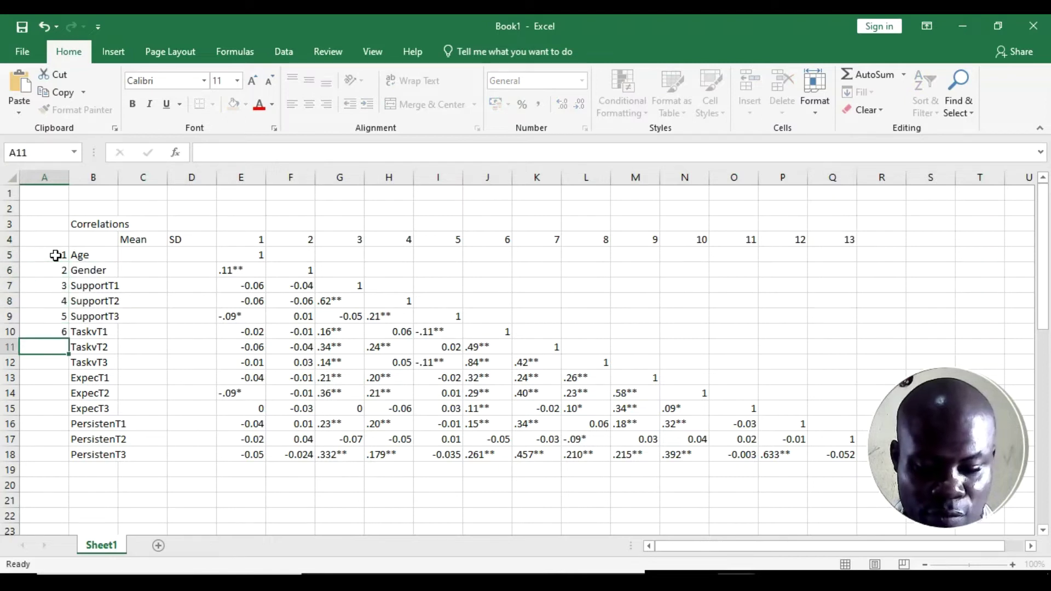
{"action": "type", "text": "7"}
{"action": "key", "text": "Return"}
{"action": "type", "text": "8"}
{"action": "key", "text": "Return"}
{"action": "type", "text": "9"}
{"action": "key", "text": "Return"}
{"action": "type", "text": "1"}
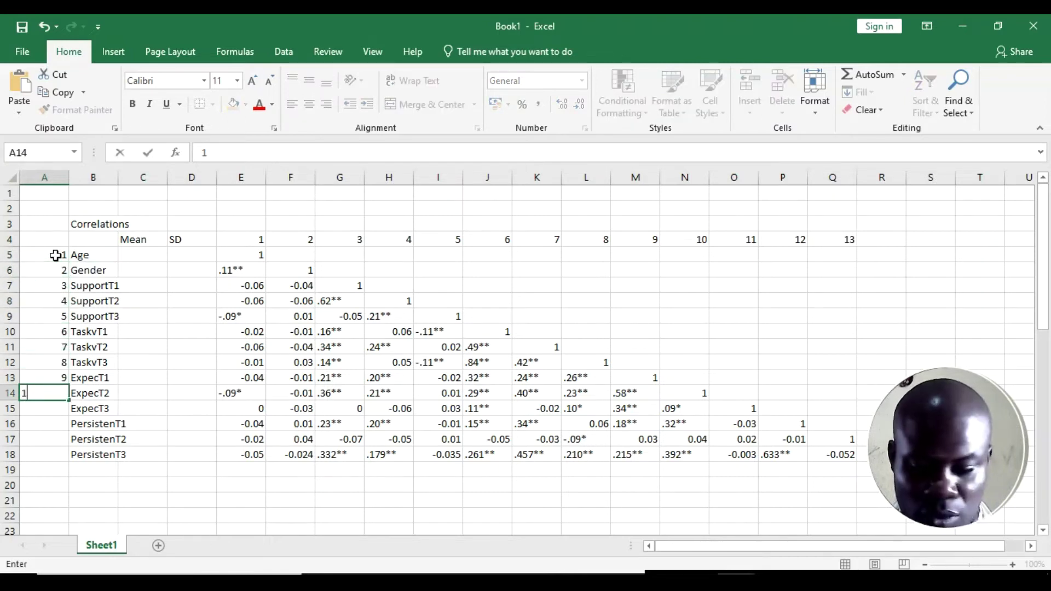
{"action": "type", "text": "0"}
{"action": "key", "text": "Return"}
{"action": "type", "text": "11"}
{"action": "key", "text": "Return"}
{"action": "type", "text": "12"}
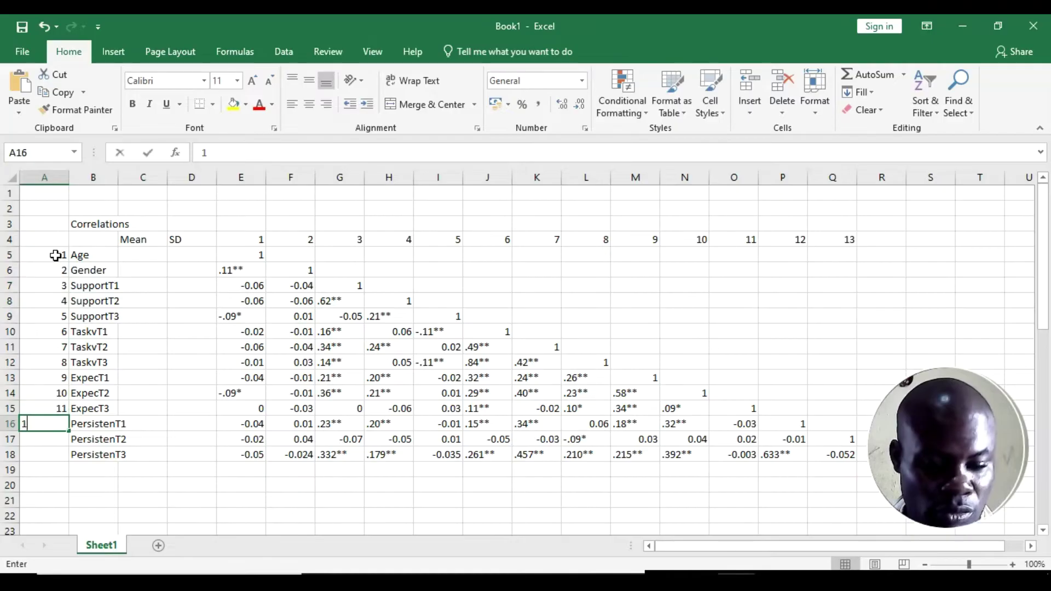
{"action": "key", "text": "Return"}
{"action": "type", "text": "12"}
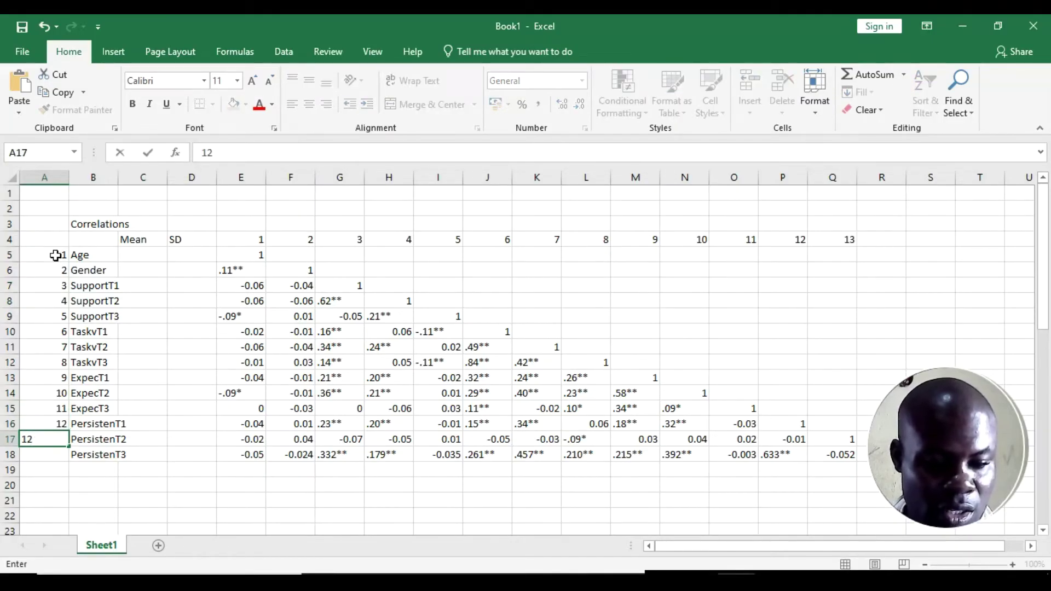
{"action": "key", "text": "Return"}
{"action": "type", "text": "13"}
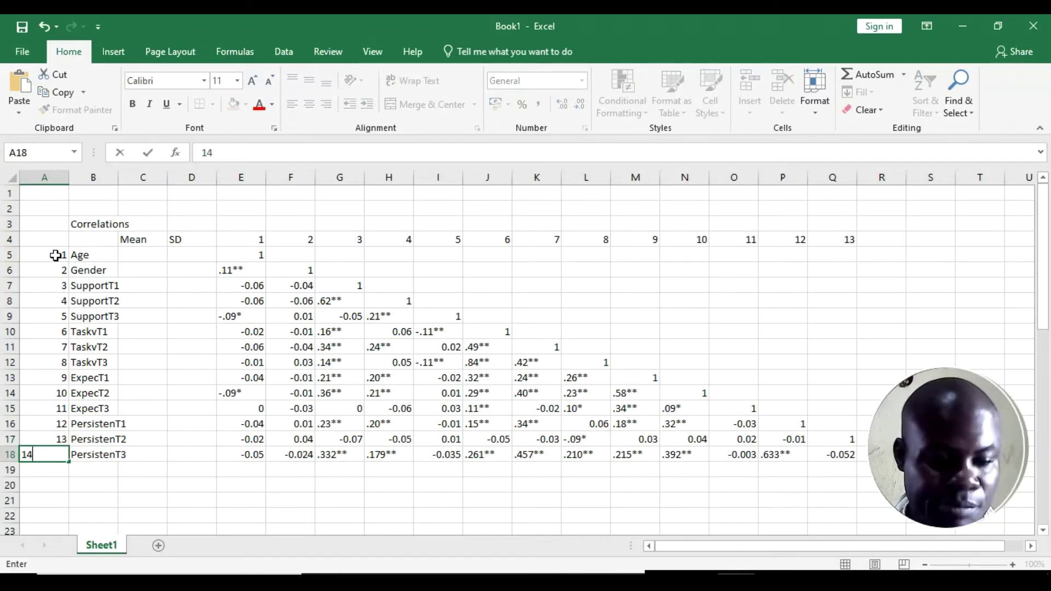
Step: Select the correlation values E6:Q18 and centre them vertically and horizontally
{"action": "left_click", "coordinate": [100, 466]}
{"action": "left_click_drag", "start_coordinate": [258, 270], "coordinate": [857, 448]}
{"action": "left_click", "coordinate": [311, 81]}
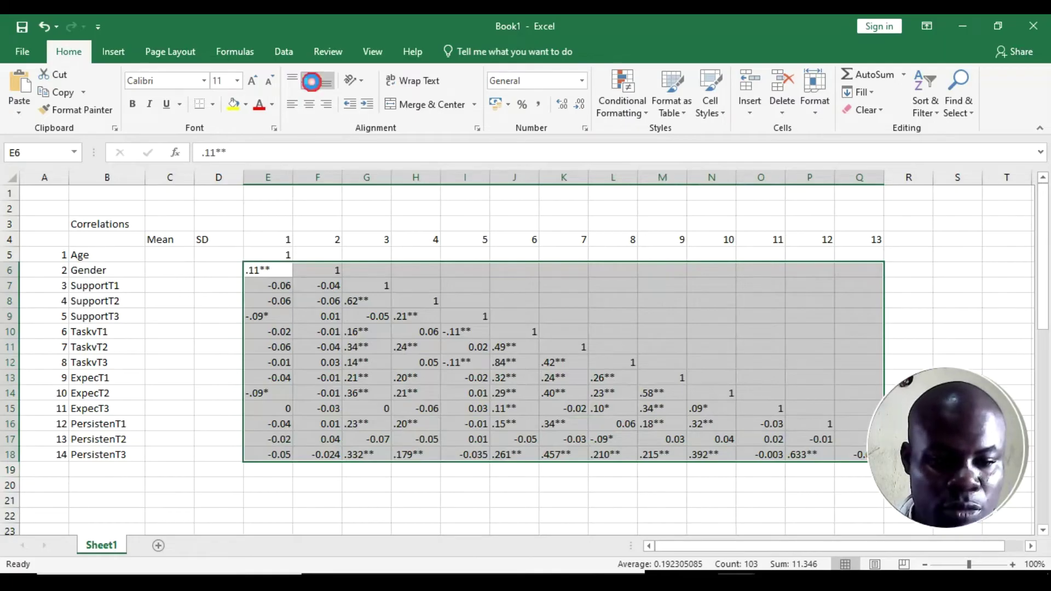
{"action": "left_click", "coordinate": [310, 104]}
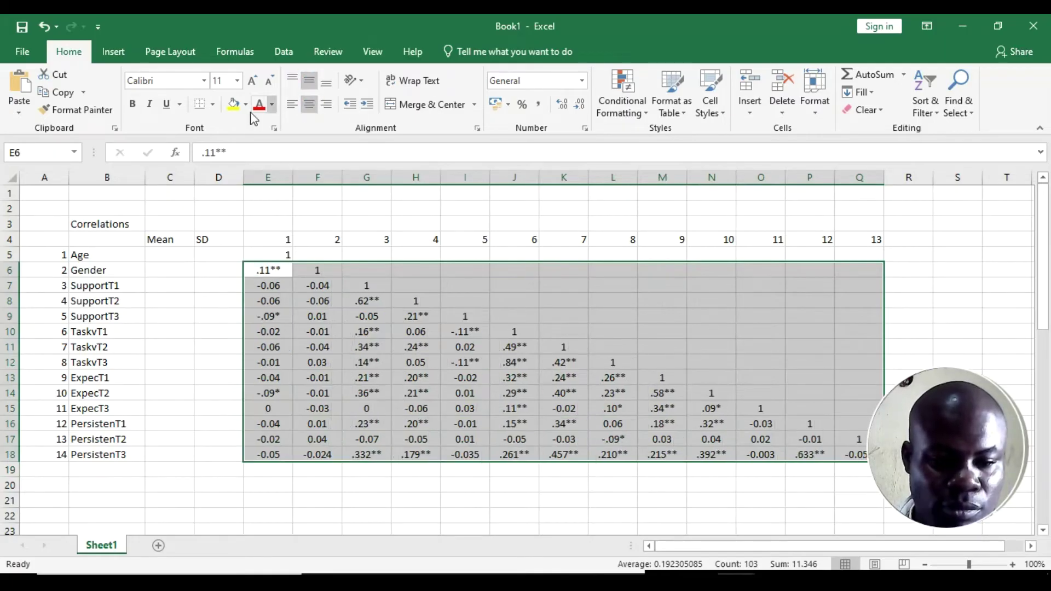
Step: Set the selected values in Times New Roman, then check the empty Mean and SD cells
{"action": "left_click", "coordinate": [173, 79]}
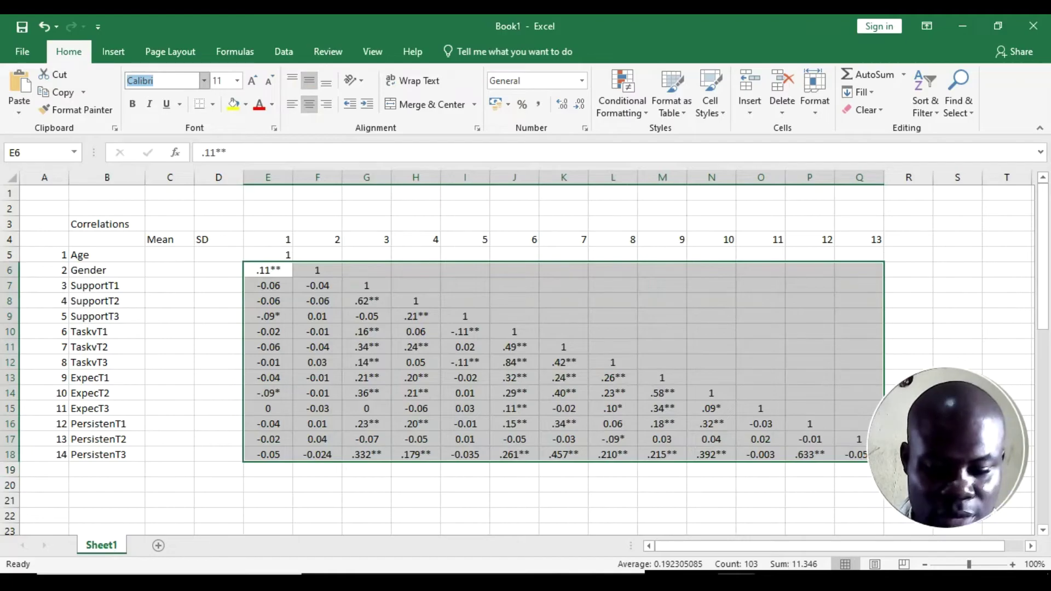
{"action": "type", "text": "Times New Roma"}
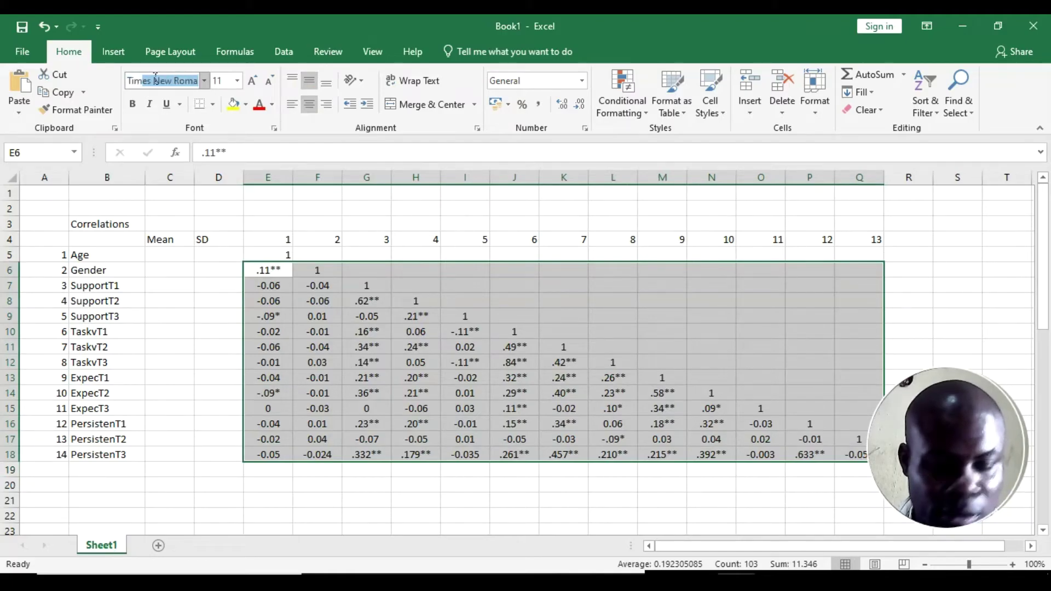
{"action": "key", "text": "Return"}
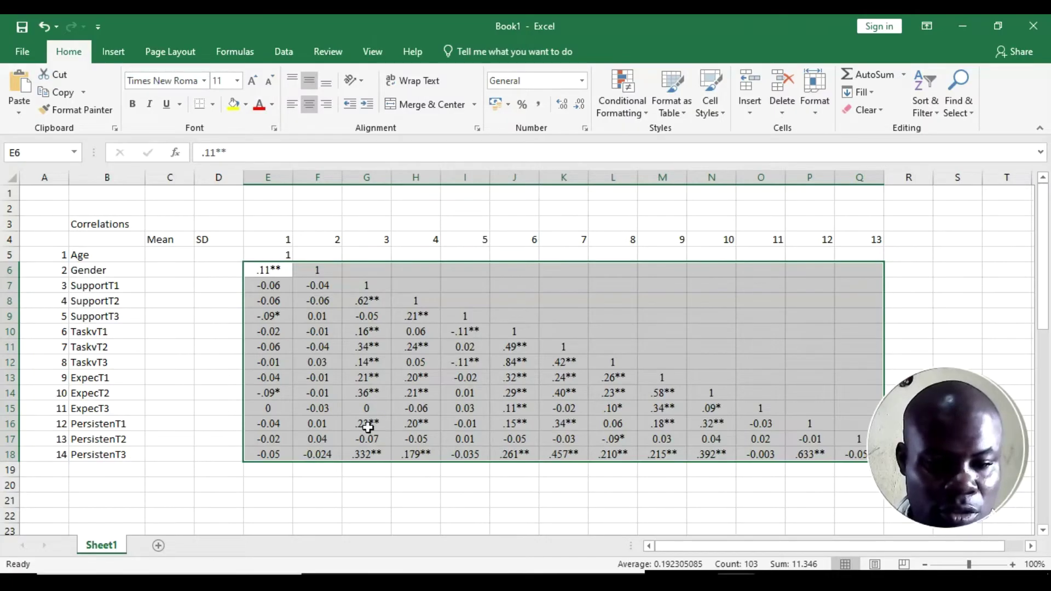
{"action": "left_click", "coordinate": [170, 271]}
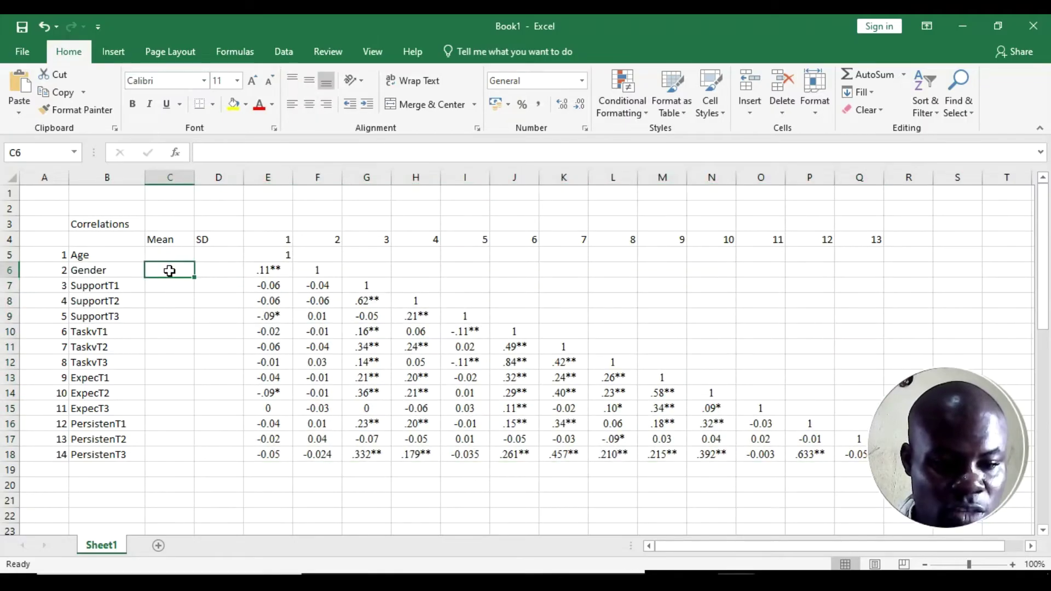
{"action": "left_click", "coordinate": [214, 276]}
{"action": "left_click", "coordinate": [176, 285]}
{"action": "left_click", "coordinate": [226, 284]}
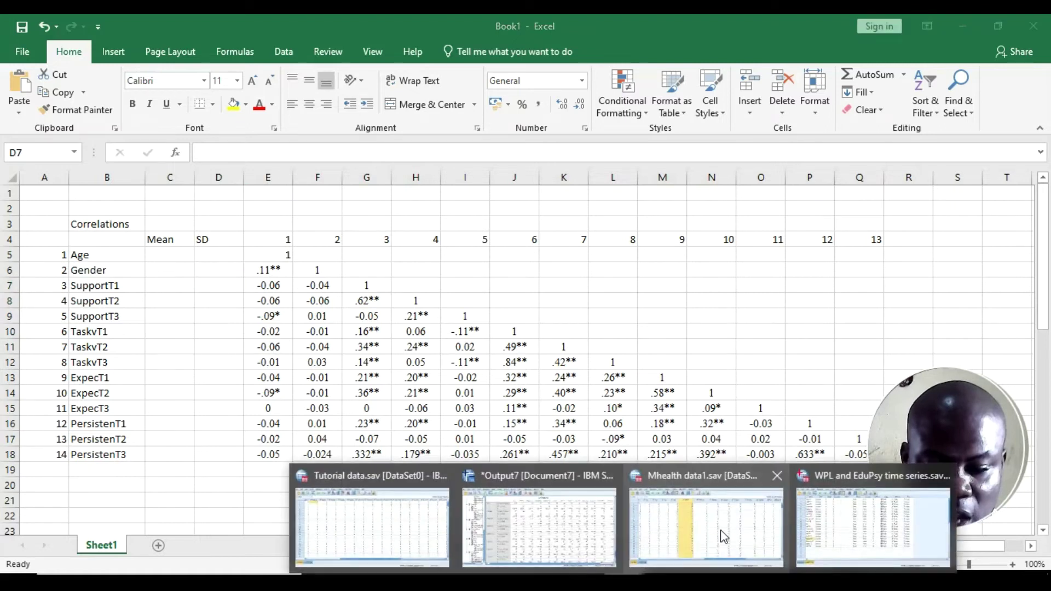
Step: Switch to the SPSS output viewer holding the correlation and descriptive statistics tables
{"action": "left_click", "coordinate": [828, 535]}
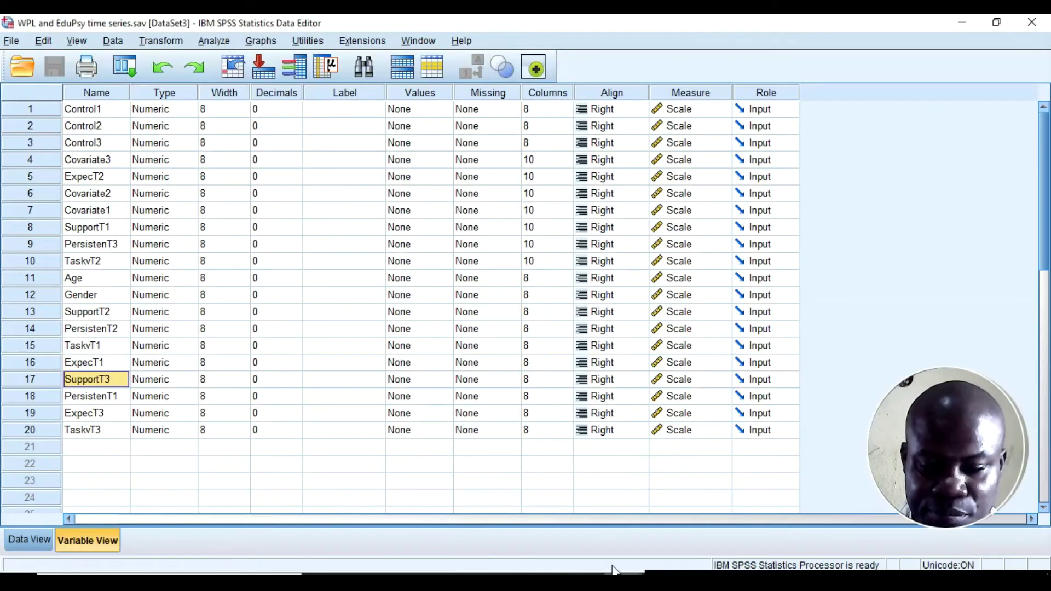
{"action": "mouse_move", "coordinate": [616, 572]}
{"action": "left_click", "coordinate": [539, 520]}
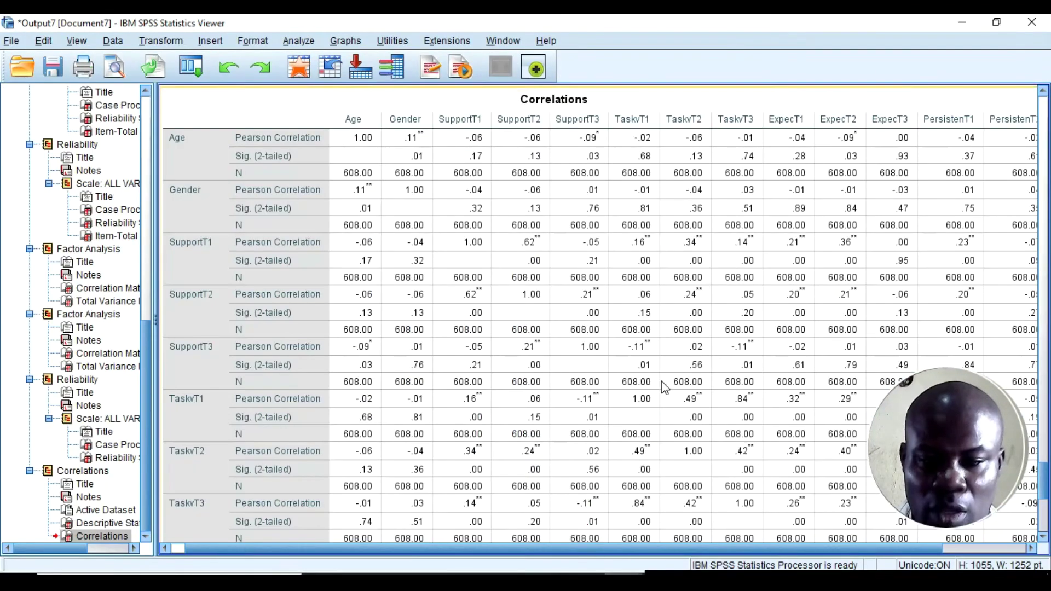
{"action": "scroll", "coordinate": [1046, 456], "scroll_direction": "up", "scroll_amount": 10}
{"action": "left_click", "coordinate": [646, 487]}
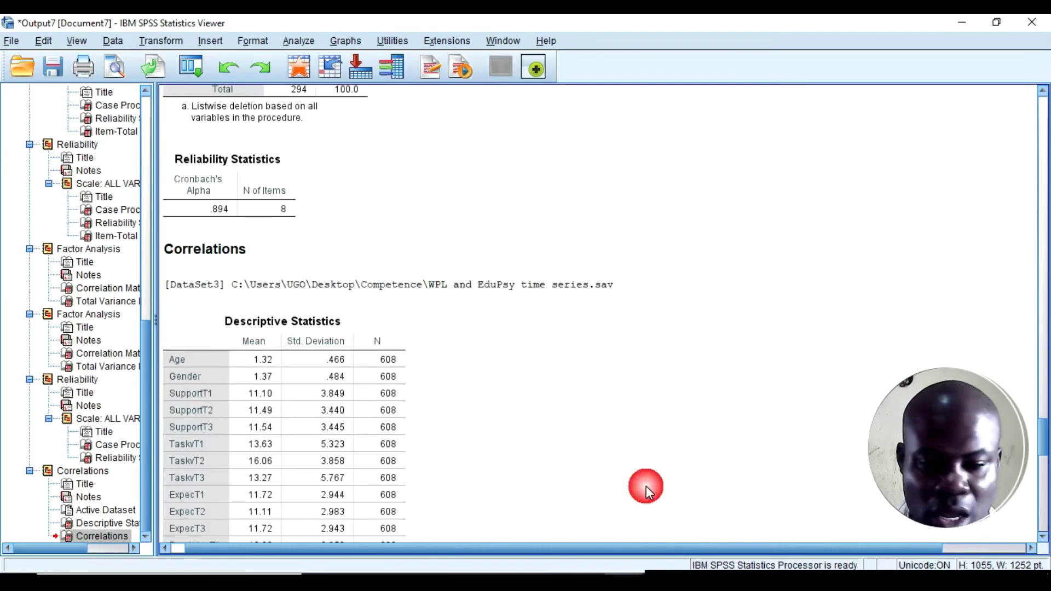
{"action": "scroll", "coordinate": [416, 465], "scroll_direction": "down", "scroll_amount": 10}
{"action": "right_click", "coordinate": [345, 435]}
{"action": "left_click", "coordinate": [775, 366]}
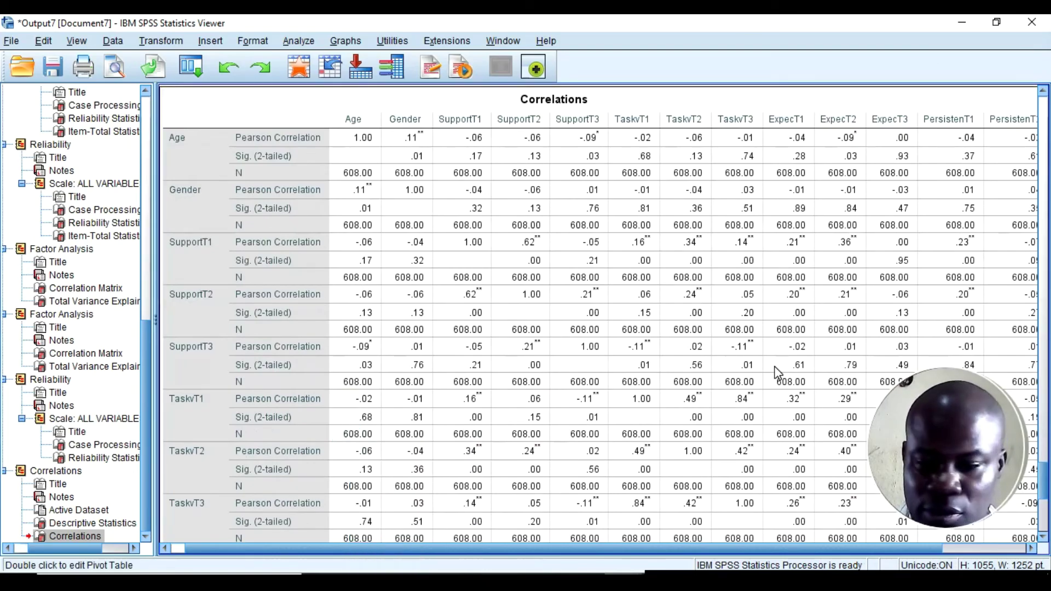
{"action": "scroll", "coordinate": [1046, 441], "scroll_direction": "up", "scroll_amount": 10}
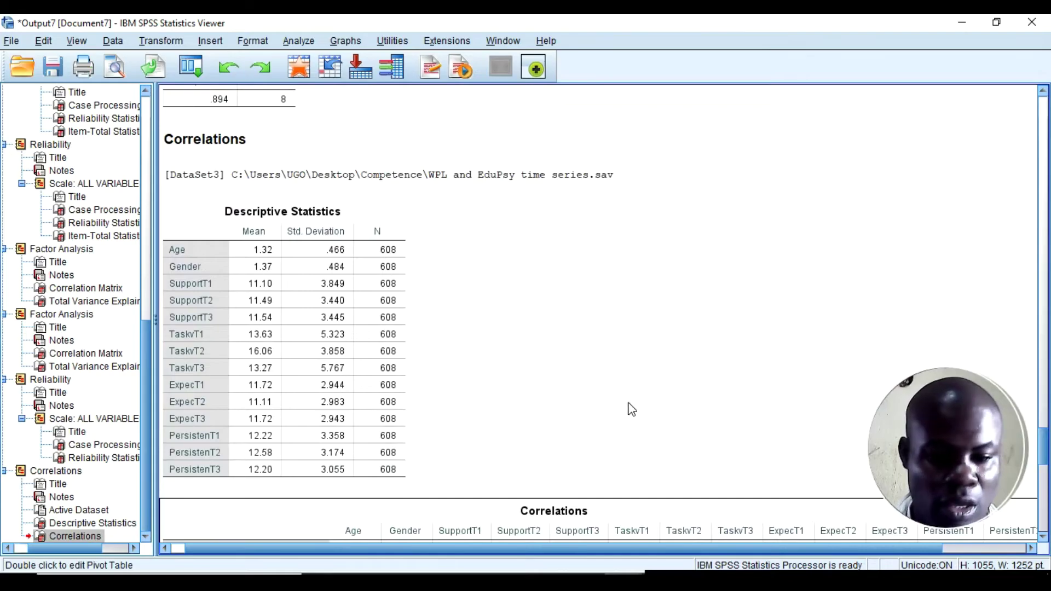
Step: Copy the Descriptive Statistics table and return to the Excel Book1 workbook
{"action": "left_click", "coordinate": [381, 331]}
{"action": "right_click", "coordinate": [378, 331]}
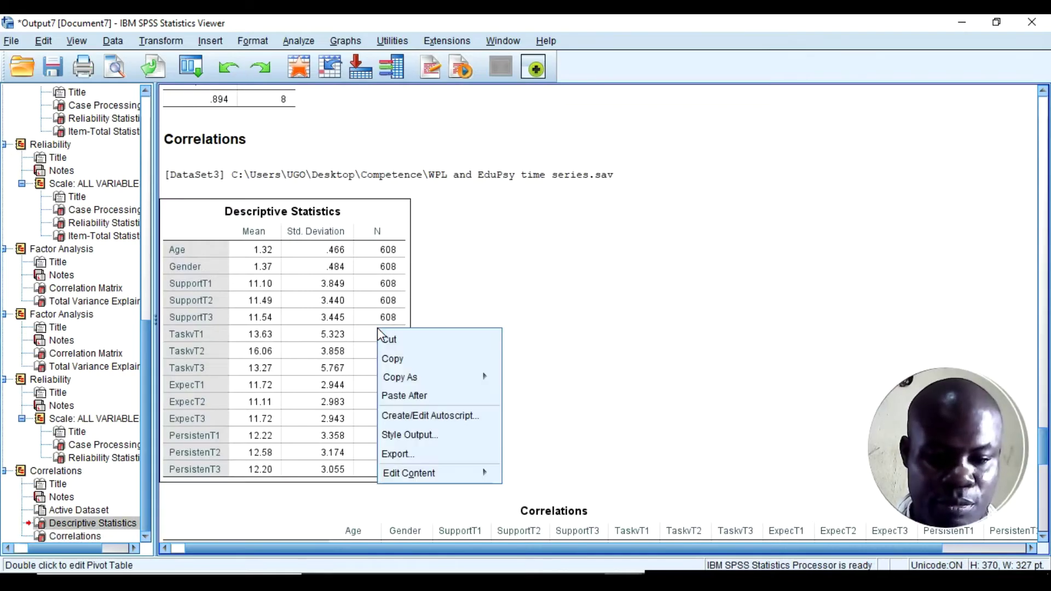
{"action": "left_click", "coordinate": [396, 359]}
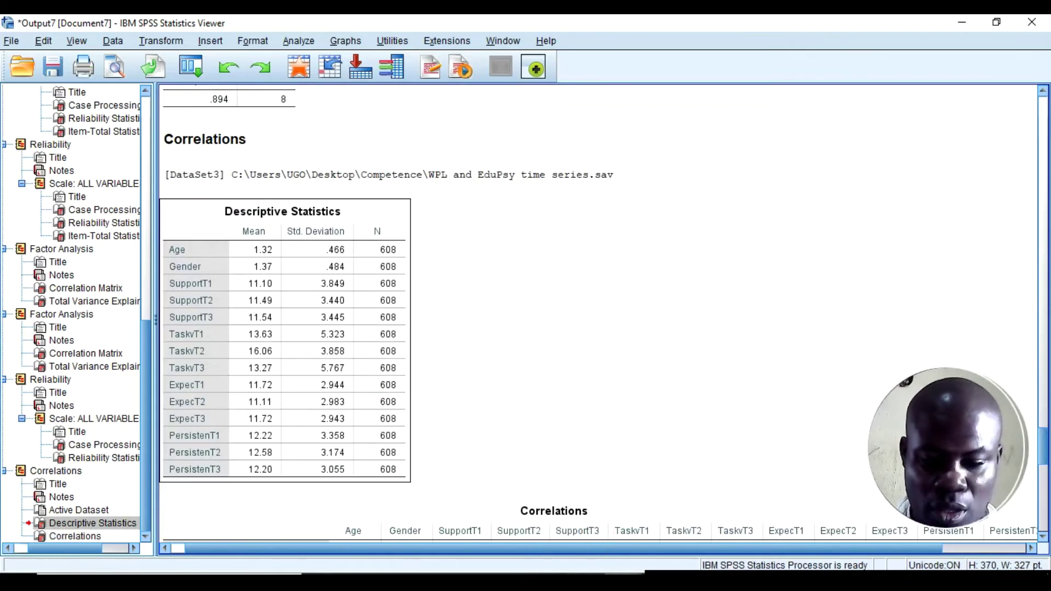
{"action": "mouse_move", "coordinate": [728, 580]}
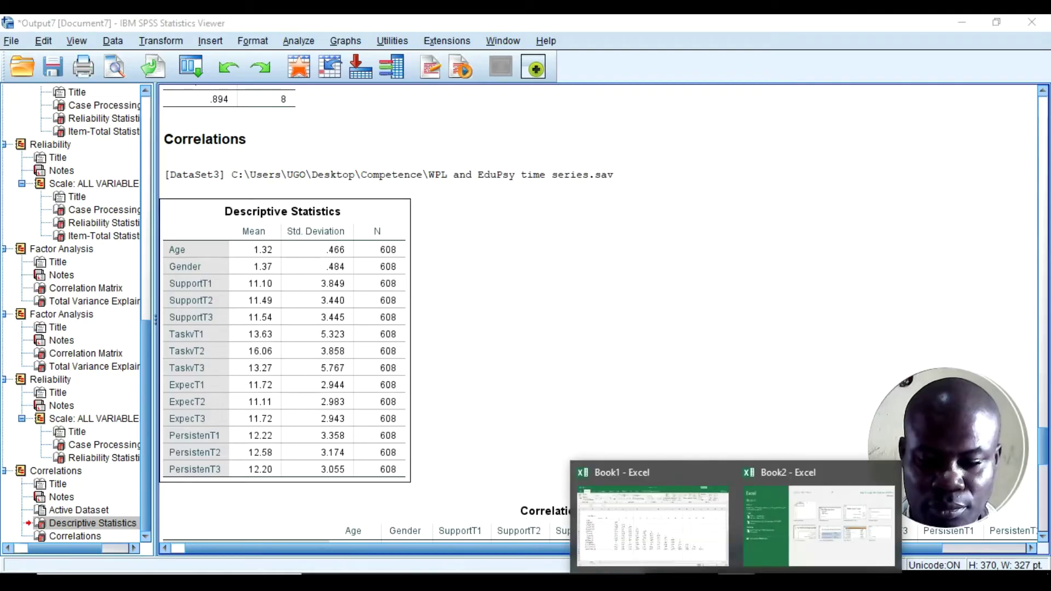
{"action": "left_click", "coordinate": [697, 547]}
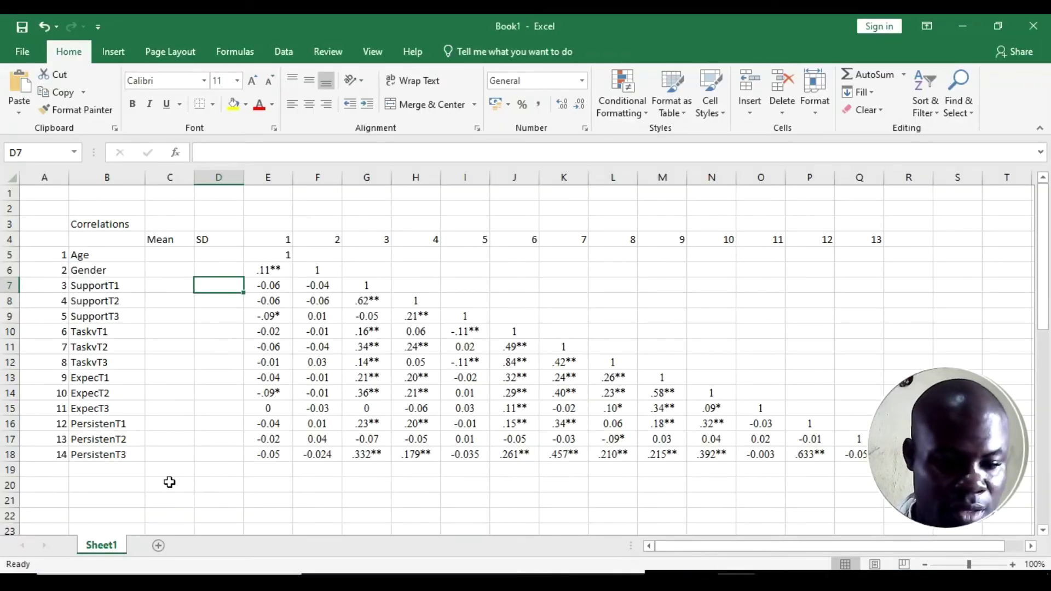
Step: Paste the SPSS Descriptive Statistics table at B20 and move Age's mean 1.32 and SD 0.466 into C5:D5
{"action": "left_click", "coordinate": [122, 485]}
{"action": "right_click", "coordinate": [123, 484]}
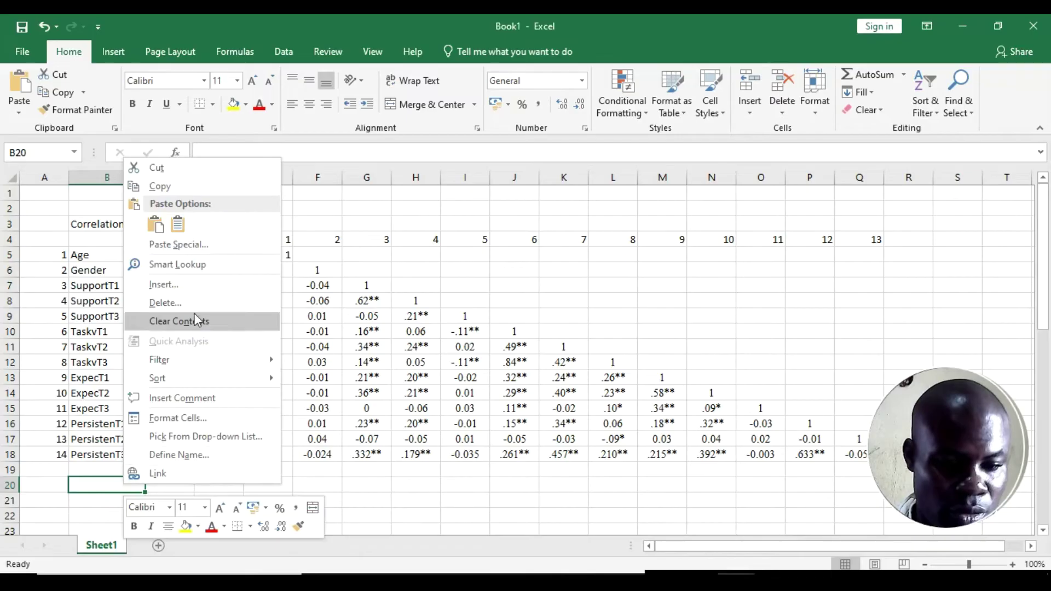
{"action": "left_click", "coordinate": [155, 224]}
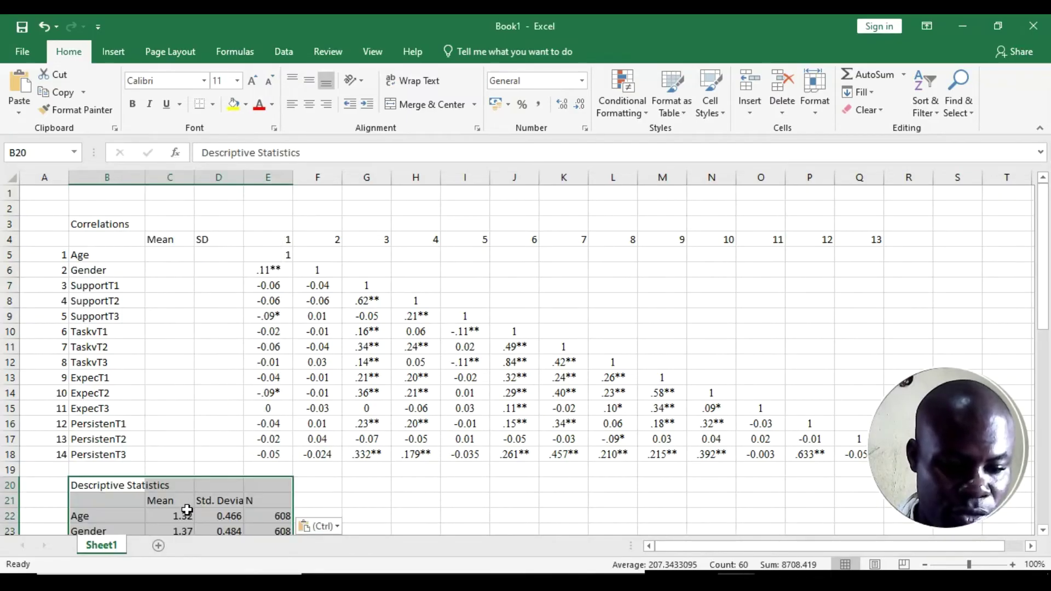
{"action": "key", "text": "ctrl+c"}
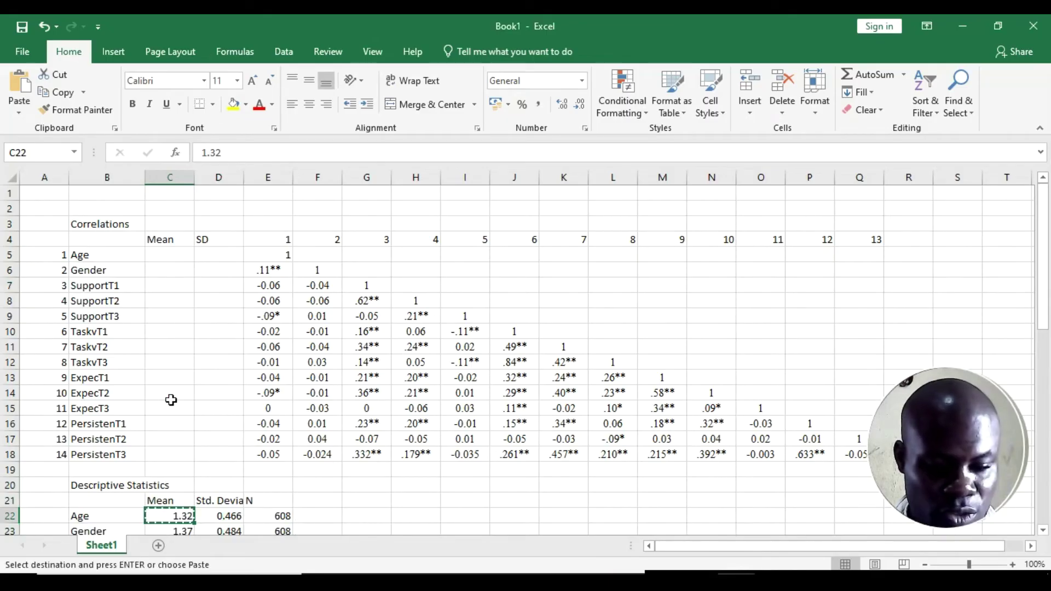
{"action": "left_click", "coordinate": [168, 257]}
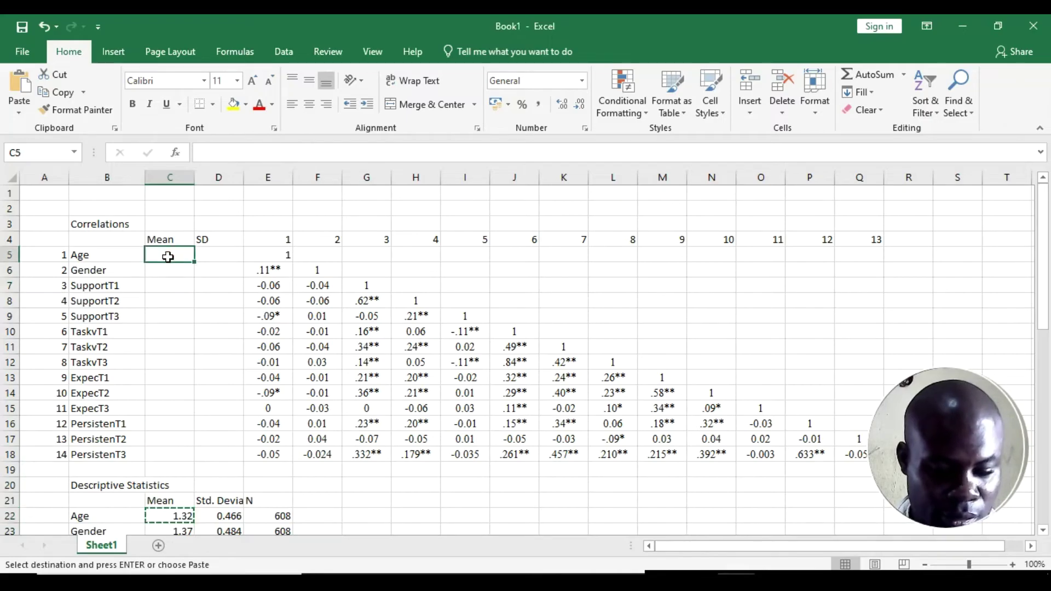
{"action": "key", "text": "ctrl+v"}
{"action": "left_click", "coordinate": [217, 515]}
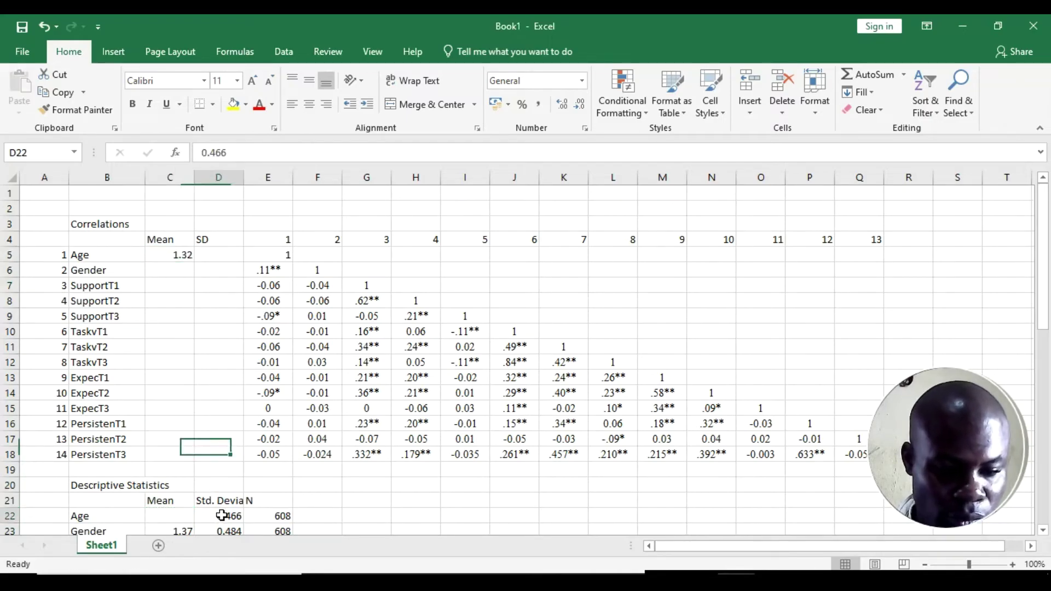
{"action": "key", "text": "ctrl+c"}
{"action": "left_click", "coordinate": [219, 255]}
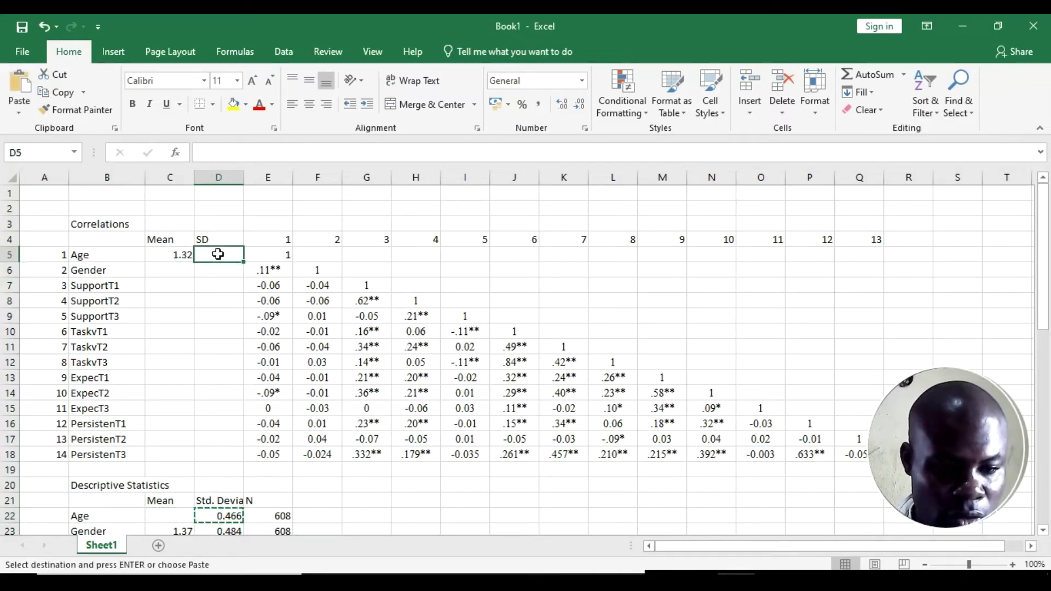
{"action": "key", "text": "ctrl+v"}
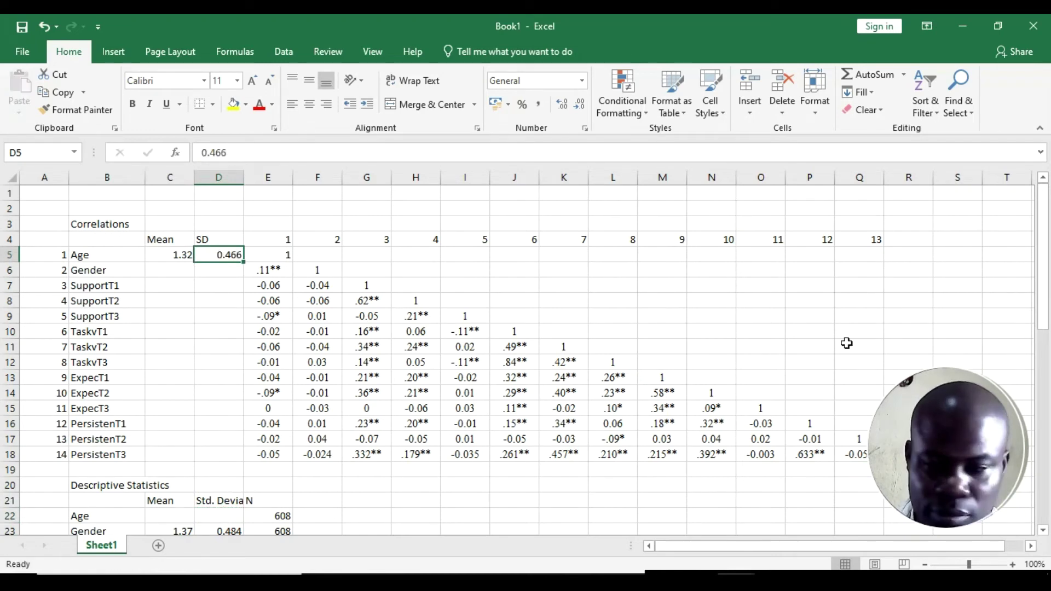
{"action": "left_click_drag", "start_coordinate": [1046, 273], "coordinate": [1045, 301]}
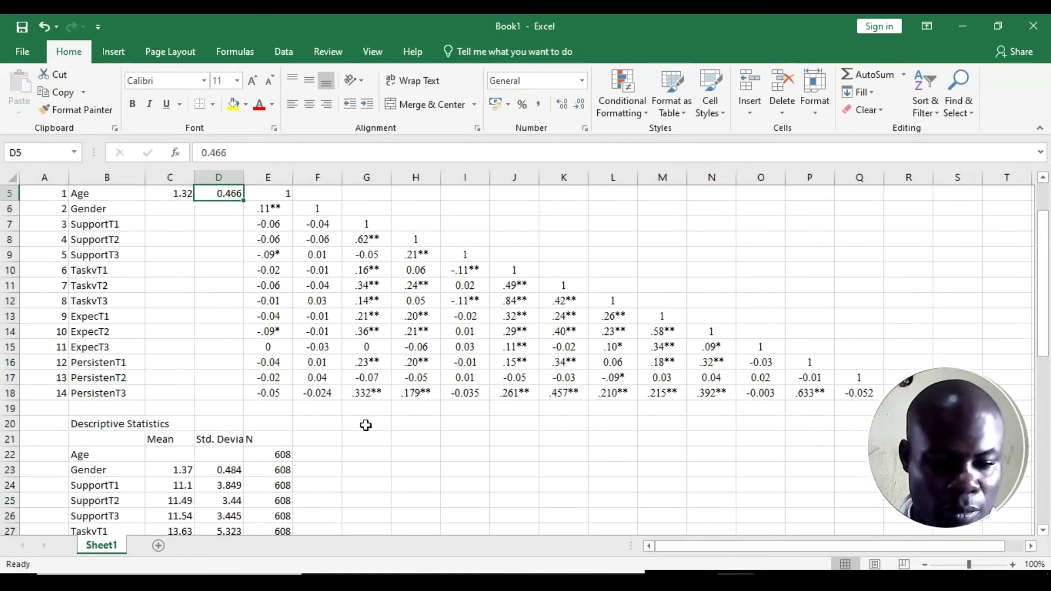
Step: Move Gender's 1.37 and 0.484 into row 6 and SupportT1's 11.1 and 3.849 into row 7
{"action": "left_click", "coordinate": [184, 471]}
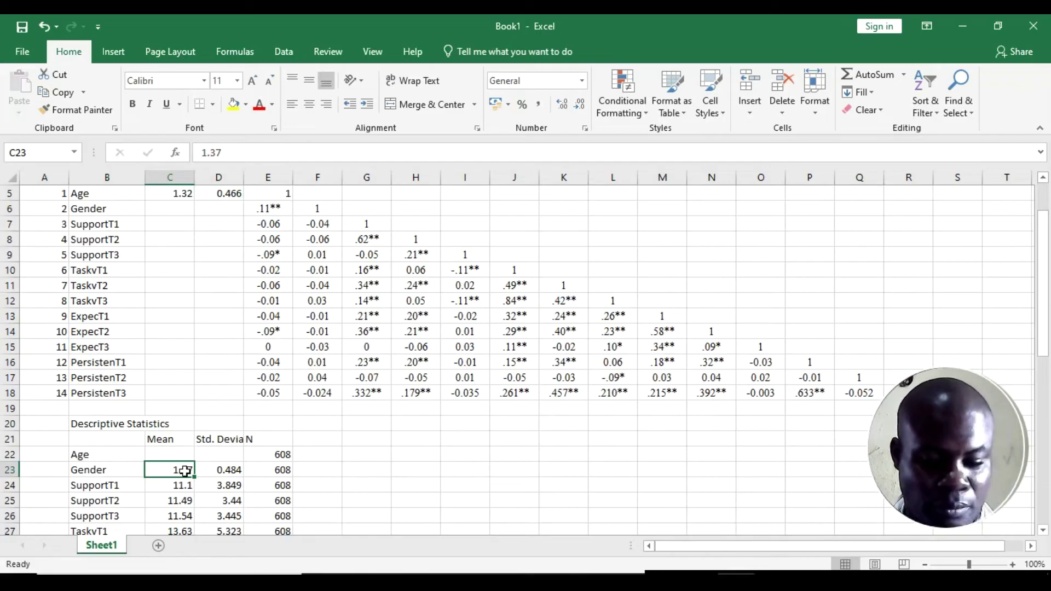
{"action": "key", "text": "ctrl+x"}
{"action": "left_click", "coordinate": [182, 208]}
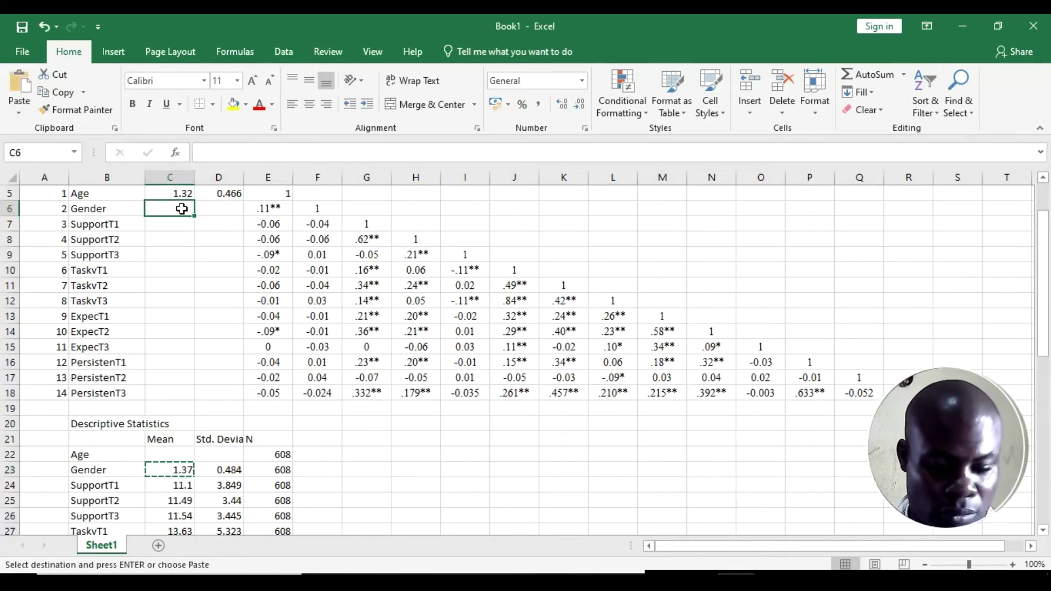
{"action": "key", "text": "ctrl+v"}
{"action": "left_click", "coordinate": [227, 468]}
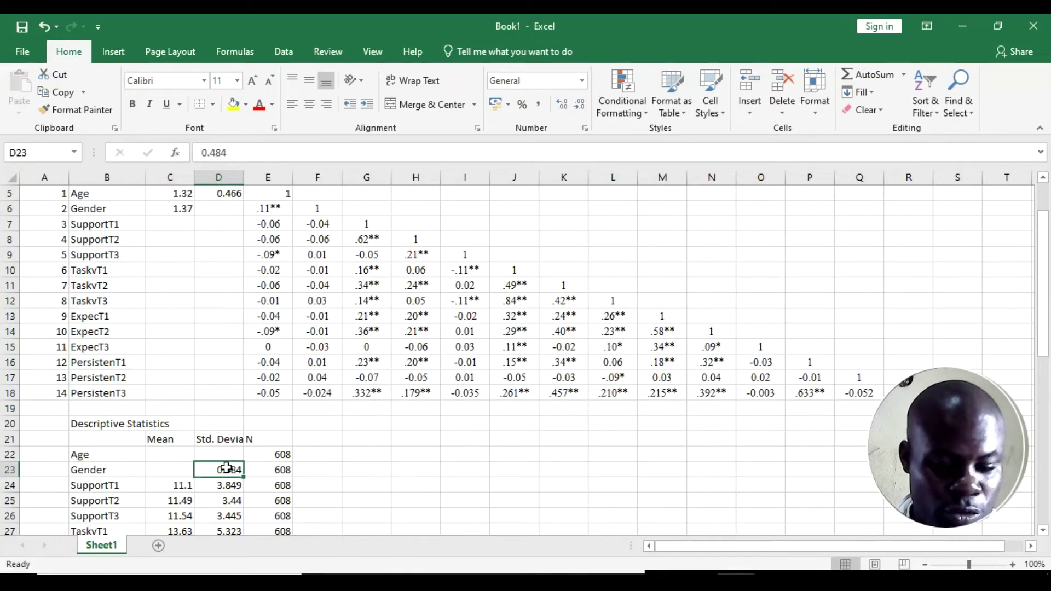
{"action": "key", "text": "ctrl+x"}
{"action": "left_click", "coordinate": [216, 210]}
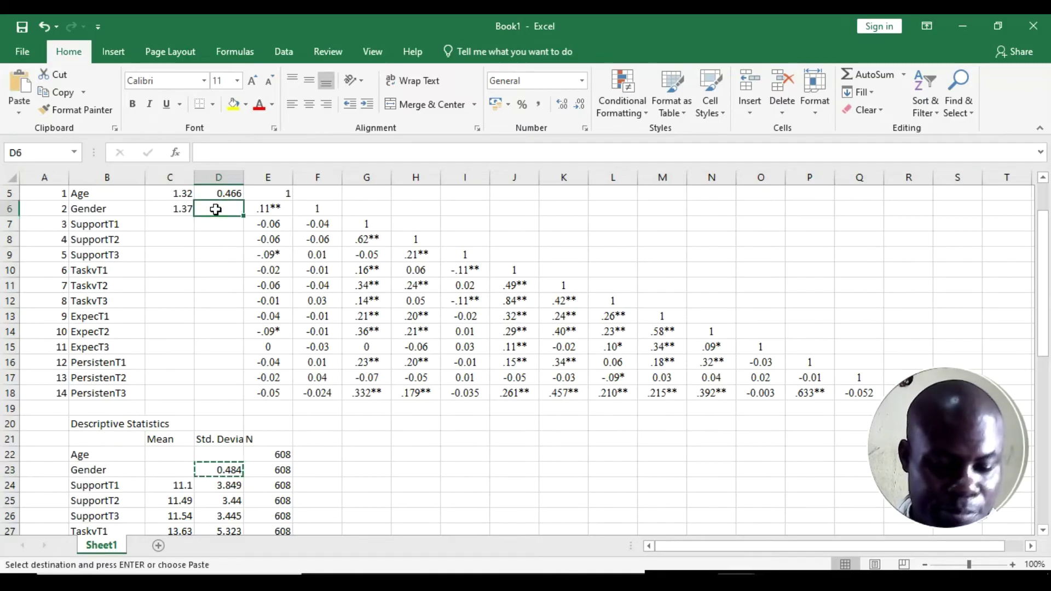
{"action": "key", "text": "ctrl+v"}
{"action": "left_click", "coordinate": [183, 483]}
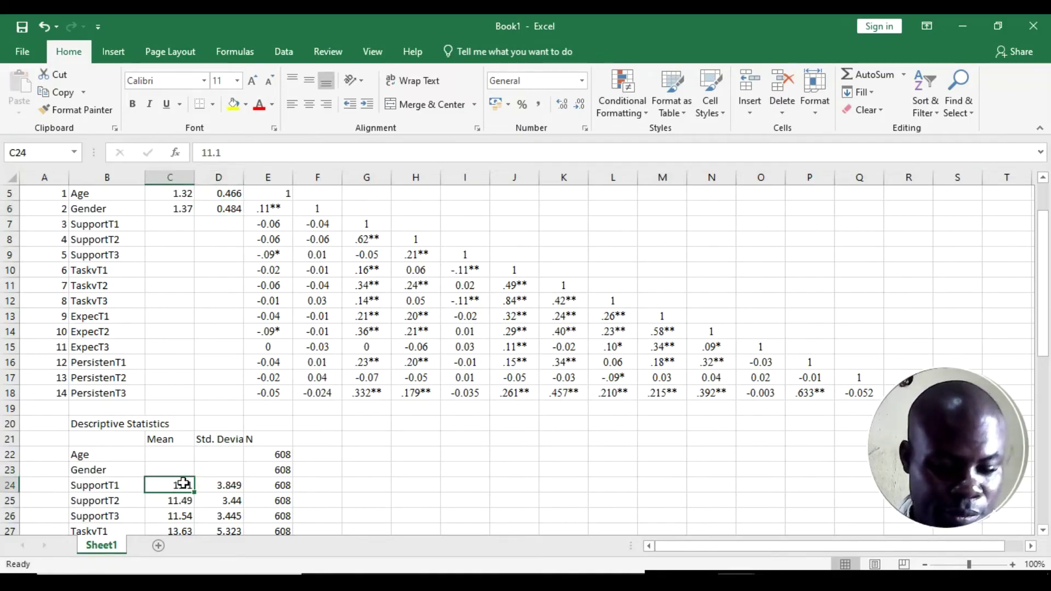
{"action": "key", "text": "ctrl+x"}
{"action": "left_click", "coordinate": [172, 224]}
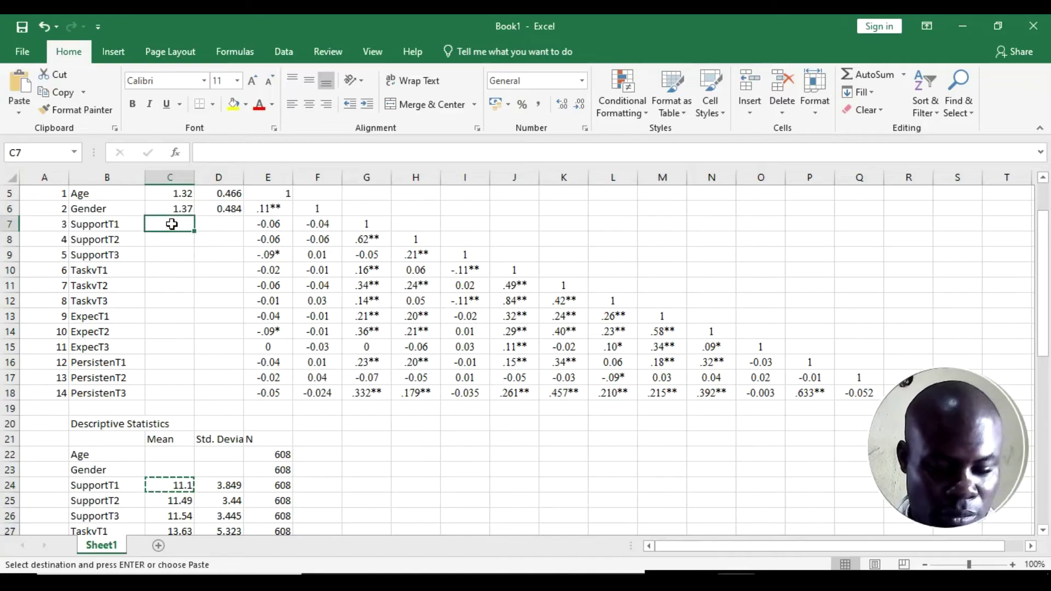
{"action": "key", "text": "ctrl+v"}
{"action": "left_click", "coordinate": [233, 486]}
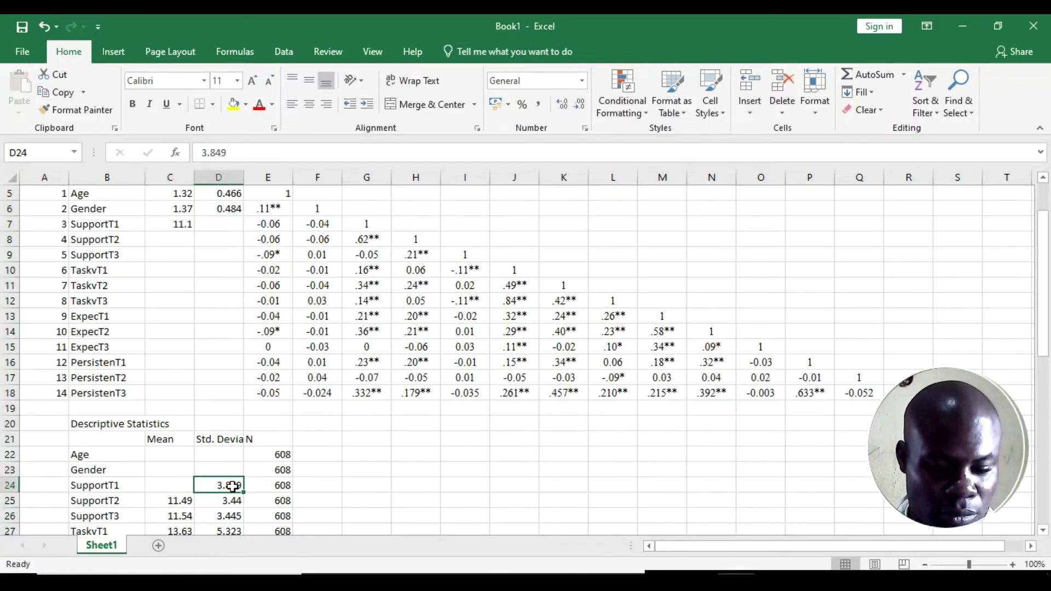
{"action": "key", "text": "ctrl+x"}
{"action": "left_click", "coordinate": [222, 225]}
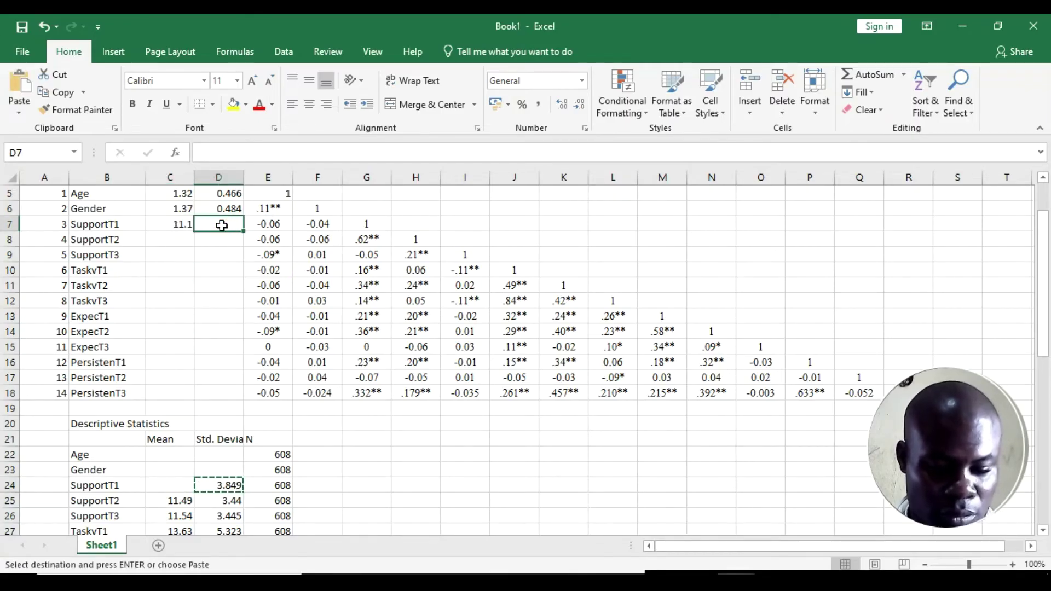
{"action": "key", "text": "ctrl+v"}
Step: Move SupportT2's 11.49 and 3.44 into row 8 and PersistenT1's 12.22 and 3.358 into row 16
{"action": "left_click", "coordinate": [184, 500]}
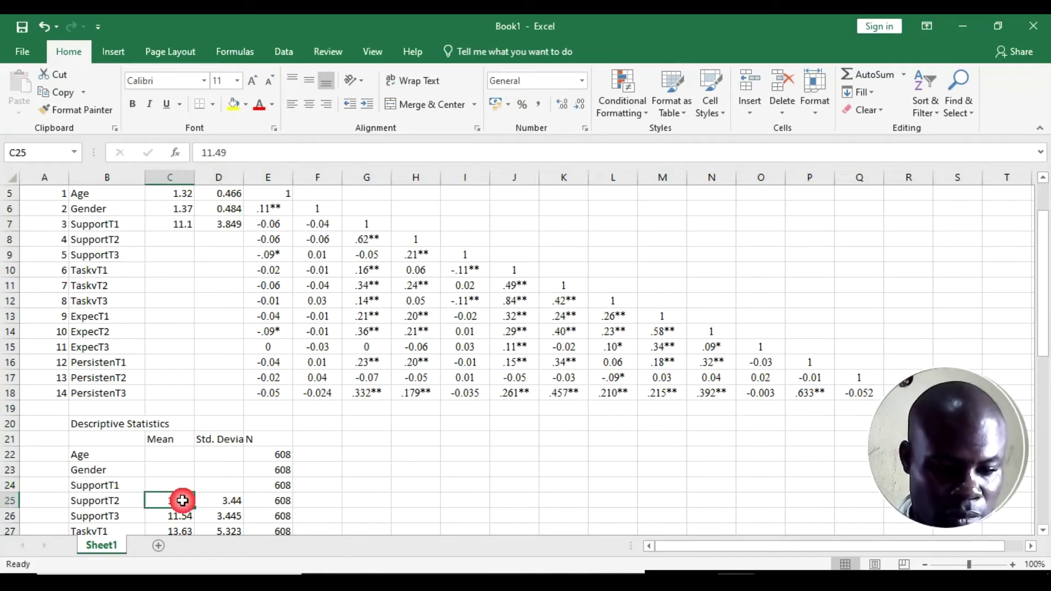
{"action": "key", "text": "ctrl+x"}
{"action": "left_click", "coordinate": [168, 241]}
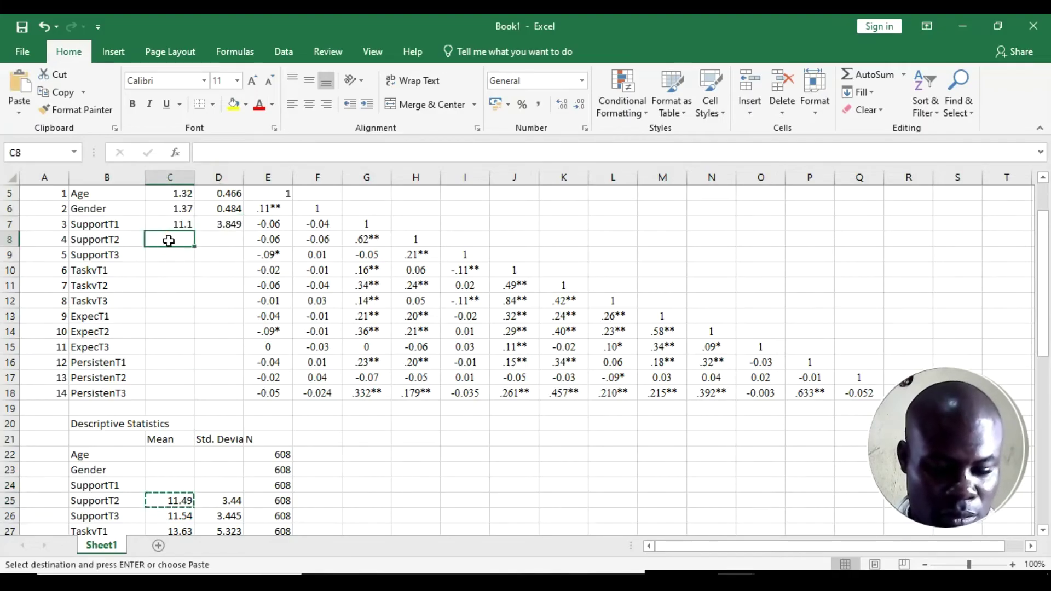
{"action": "key", "text": "ctrl+v"}
{"action": "left_click", "coordinate": [235, 499]}
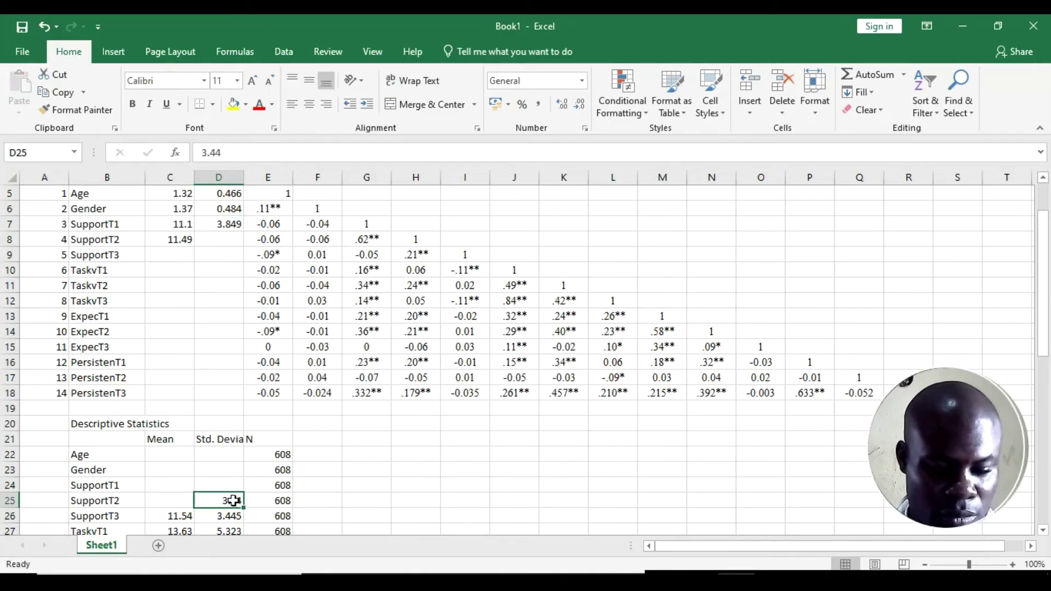
{"action": "key", "text": "ctrl+x"}
{"action": "left_click", "coordinate": [220, 240]}
{"action": "key", "text": "ctrl+v"}
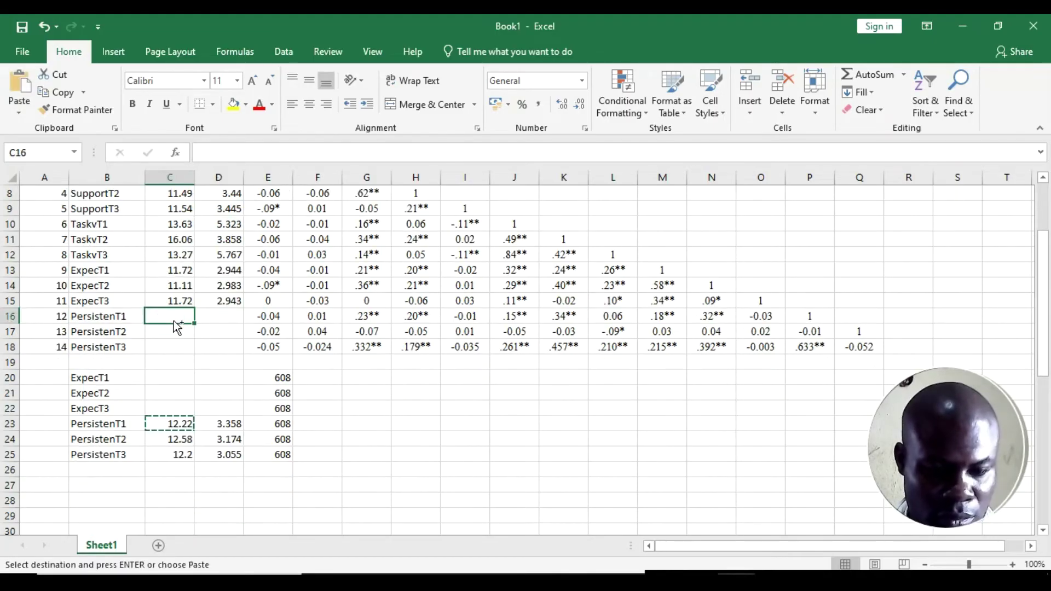
{"action": "key", "text": "ctrl+v"}
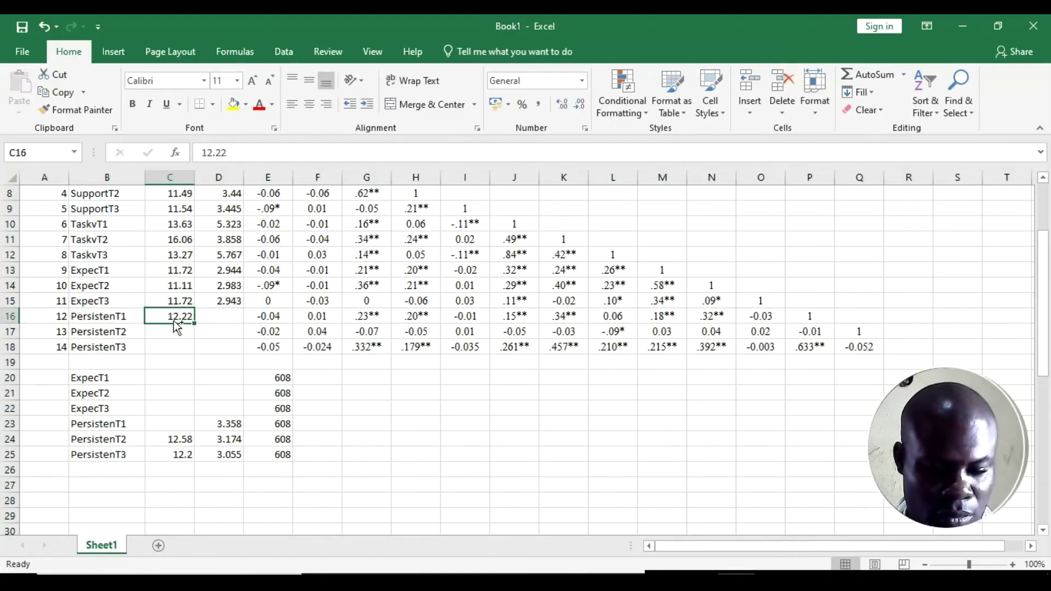
{"action": "left_click", "coordinate": [223, 424]}
{"action": "key", "text": "ctrl+x"}
{"action": "left_click", "coordinate": [235, 315]}
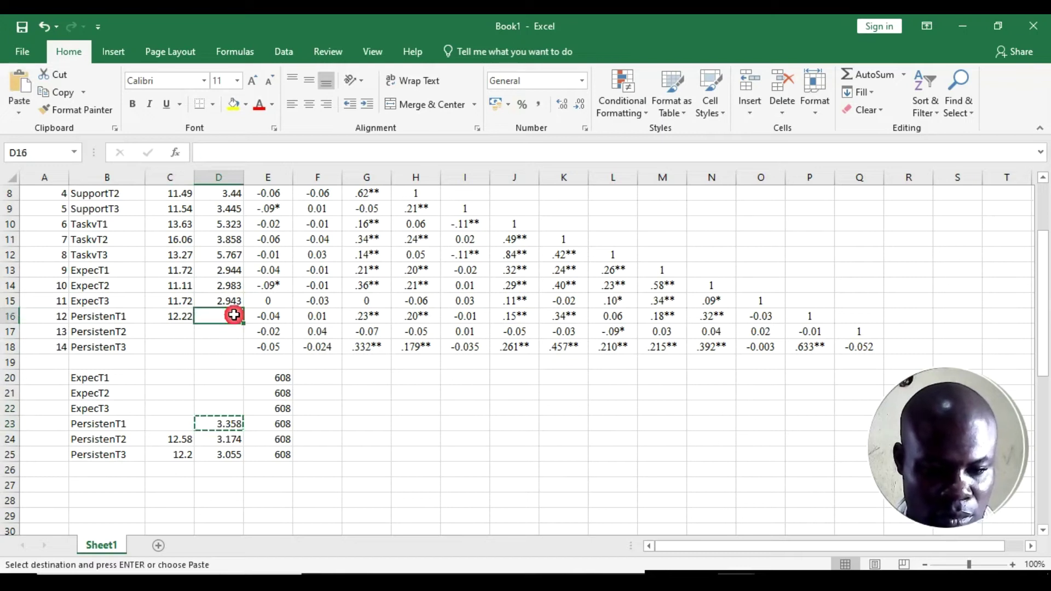
{"action": "key", "text": "ctrl+v"}
Step: Move PersistenT2's 12.58 and 3.174 into row 17 and PersistenT3's mean 12.2 into C18
{"action": "left_click", "coordinate": [183, 439]}
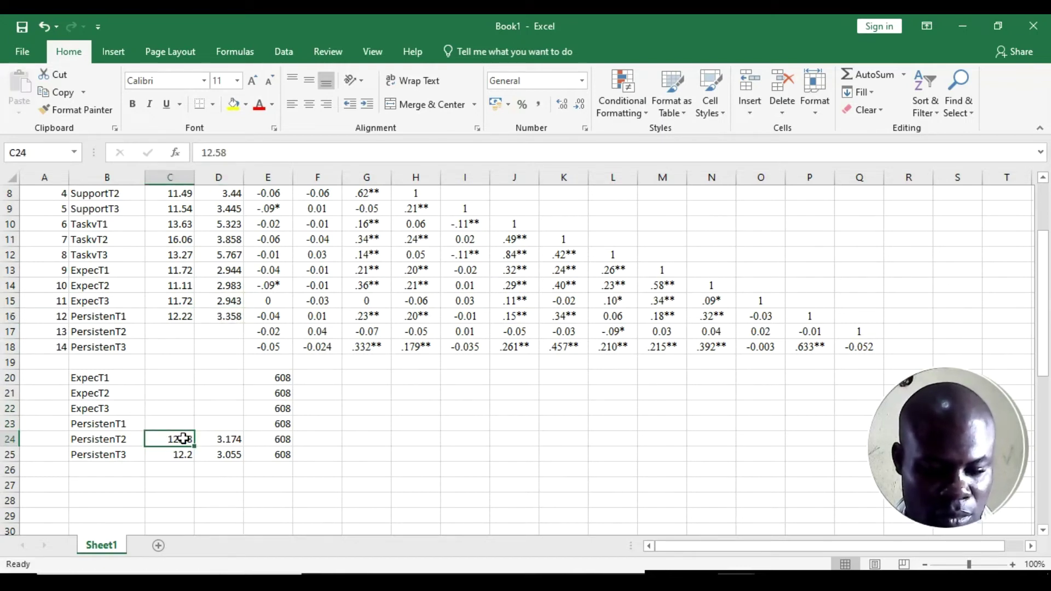
{"action": "key", "text": "ctrl+x"}
{"action": "left_click", "coordinate": [165, 331]}
{"action": "key", "text": "ctrl+v"}
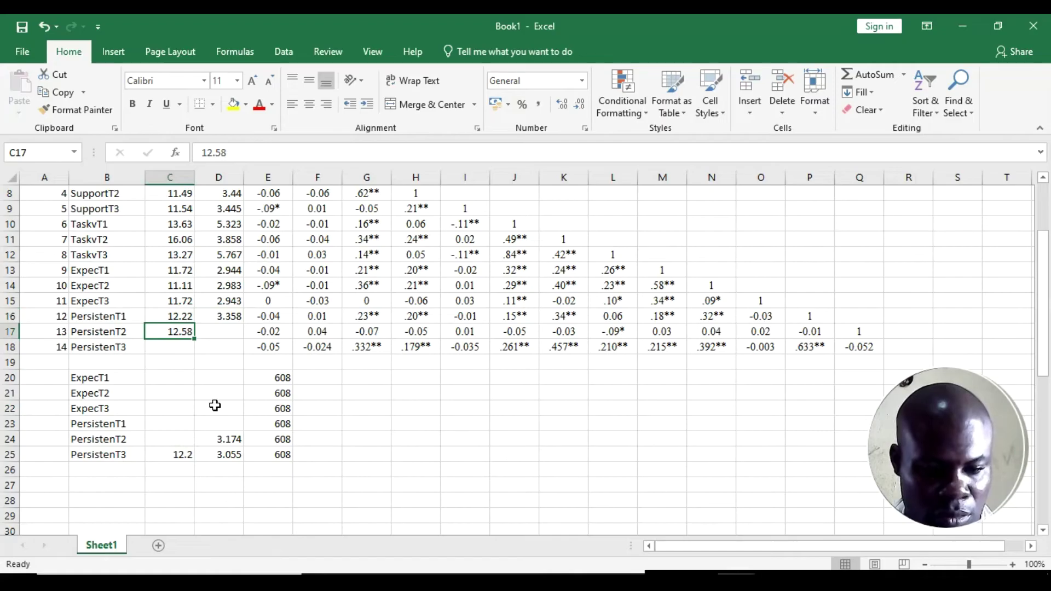
{"action": "left_click", "coordinate": [221, 434]}
{"action": "key", "text": "ctrl+x"}
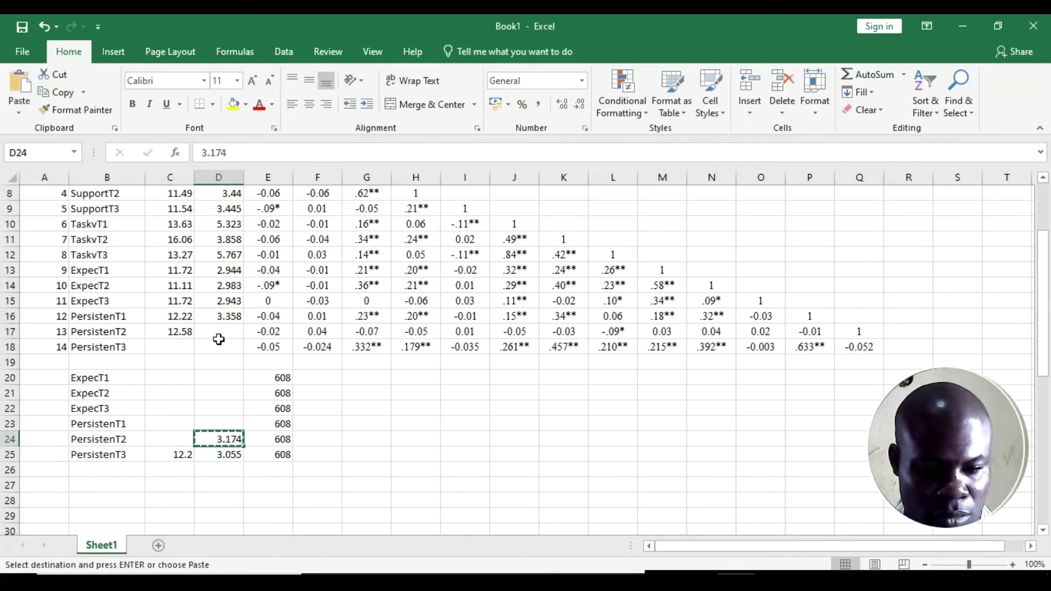
{"action": "left_click", "coordinate": [219, 335]}
{"action": "key", "text": "ctrl+v"}
{"action": "left_click", "coordinate": [184, 454]}
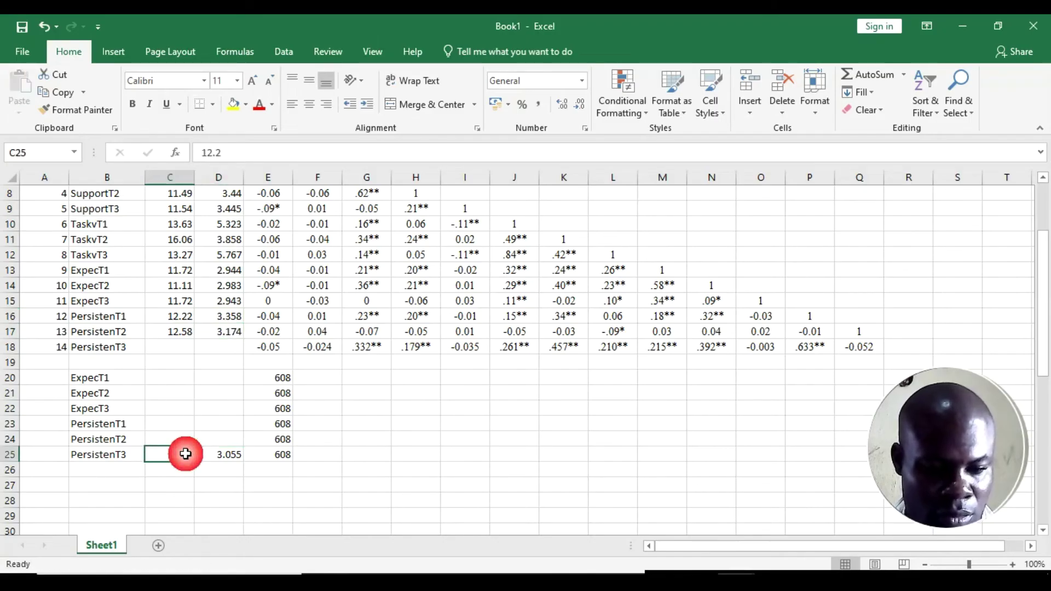
{"action": "key", "text": "ctrl+x"}
{"action": "left_click", "coordinate": [177, 348]}
{"action": "key", "text": "ctrl+v"}
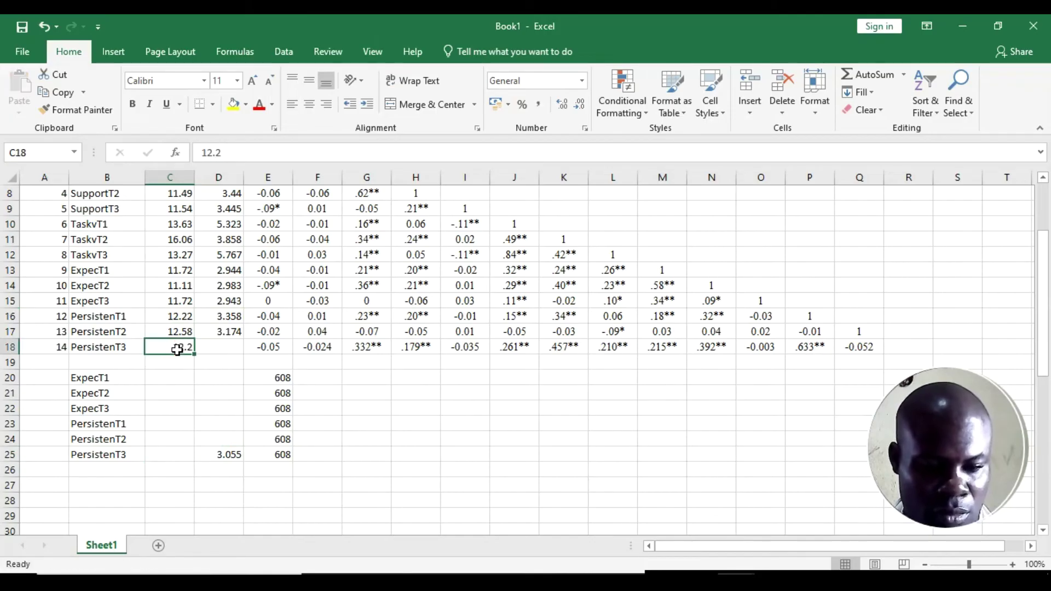
{"action": "left_click", "coordinate": [227, 457]}
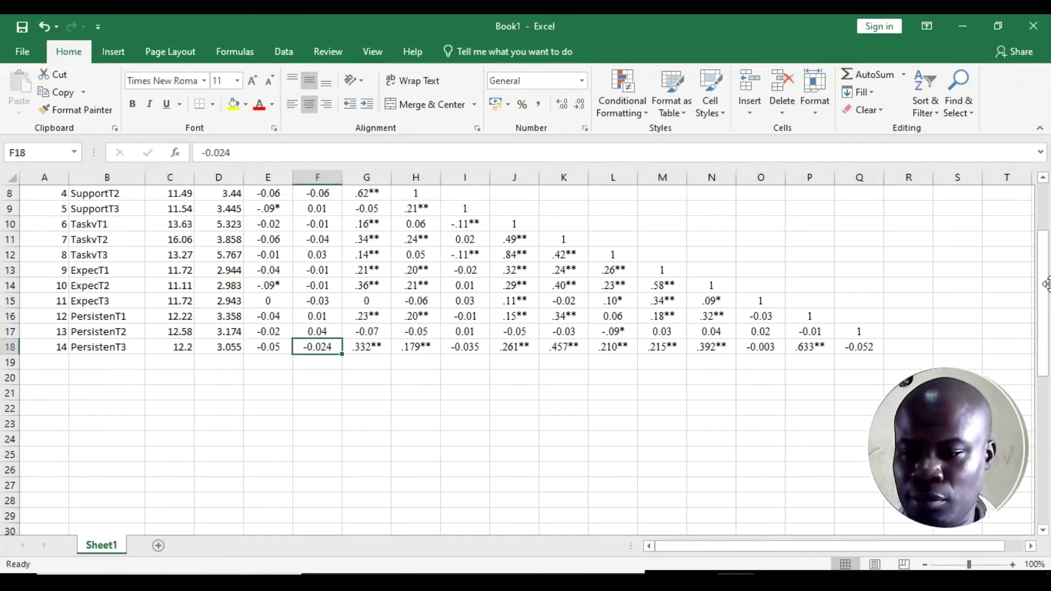
Step: Delete the Correlations title from cell B3 above the table
{"action": "left_click_drag", "start_coordinate": [1046, 285], "coordinate": [1046, 245]}
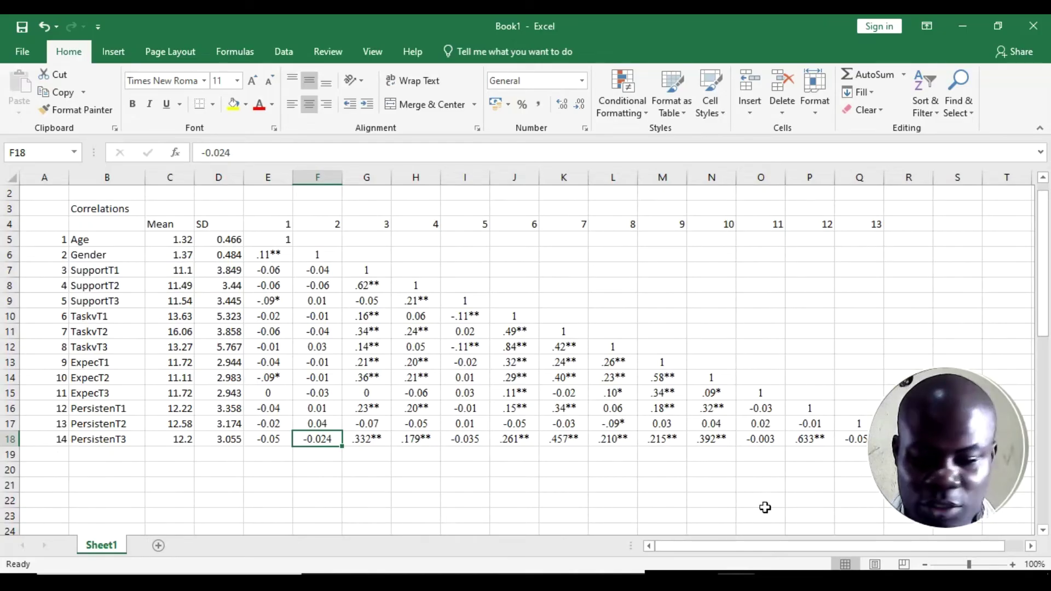
{"action": "right_click", "coordinate": [1031, 550]}
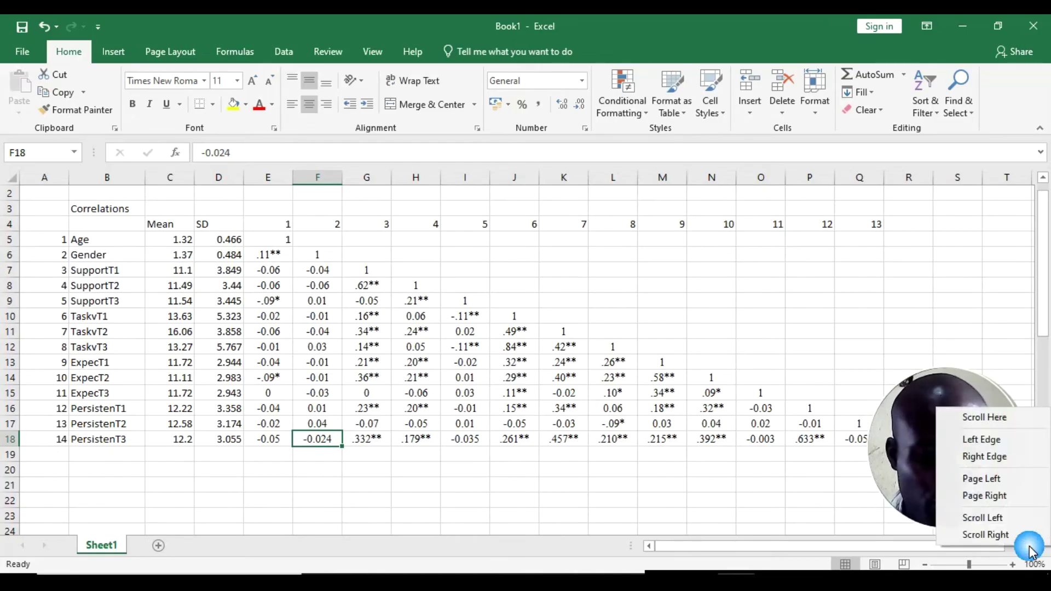
{"action": "left_click", "coordinate": [99, 209]}
{"action": "key", "text": "Delete"}
{"action": "left_click", "coordinate": [94, 220]}
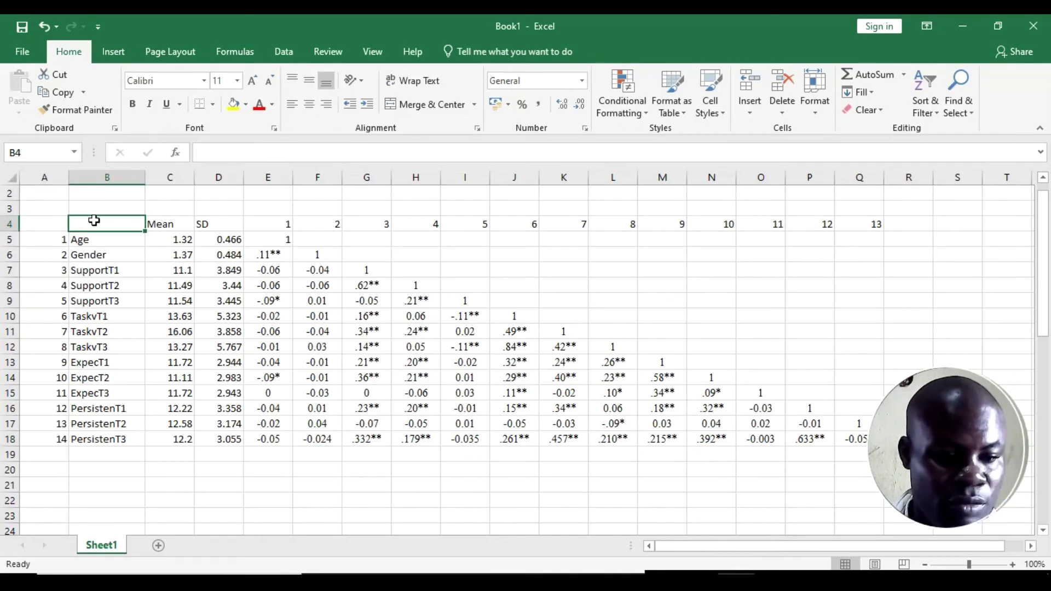
Step: Give the correlation table A4:Q18 thick top and bottom borders
{"action": "left_click_drag", "start_coordinate": [59, 223], "coordinate": [859, 442]}
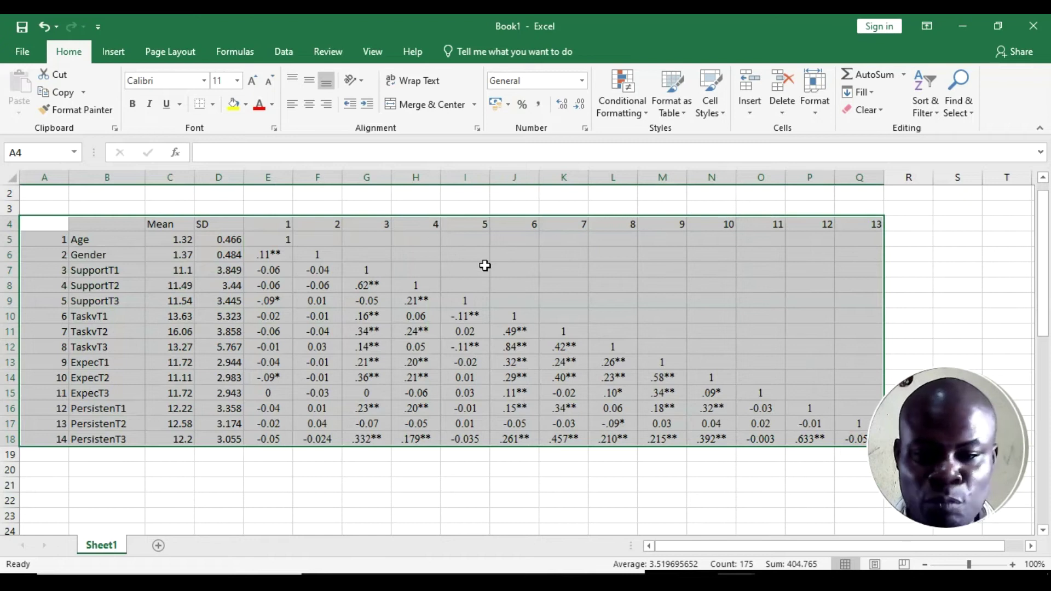
{"action": "right_click", "coordinate": [486, 265]}
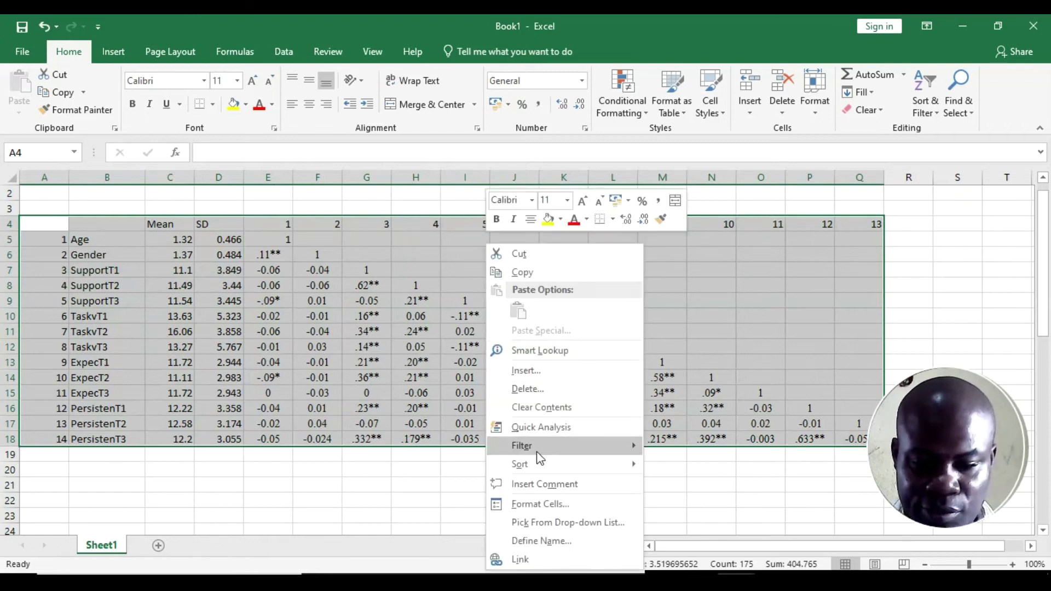
{"action": "mouse_move", "coordinate": [540, 474]}
{"action": "left_click", "coordinate": [542, 503]}
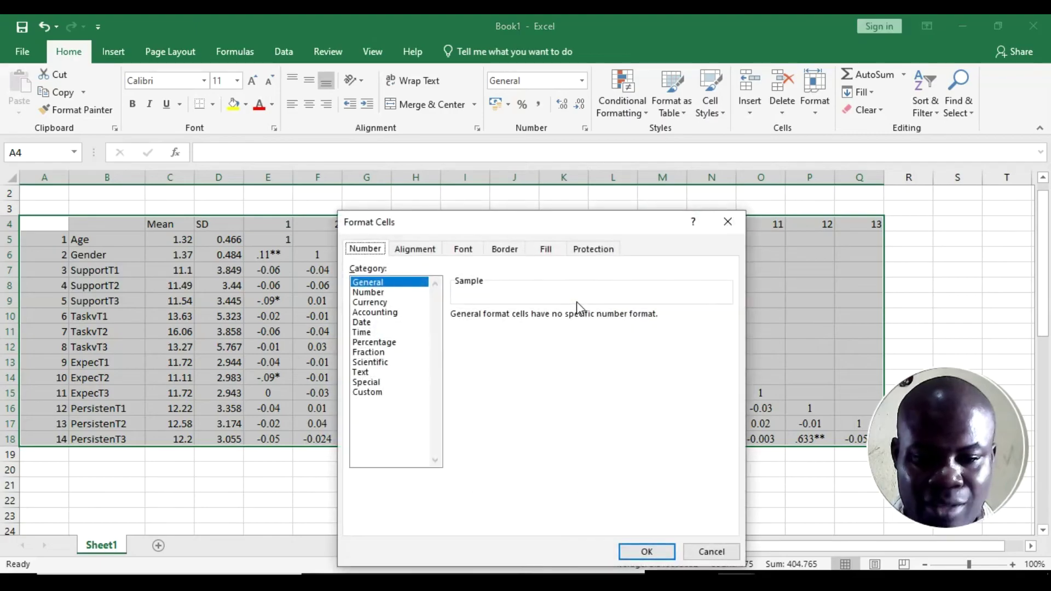
{"action": "left_click", "coordinate": [508, 250]}
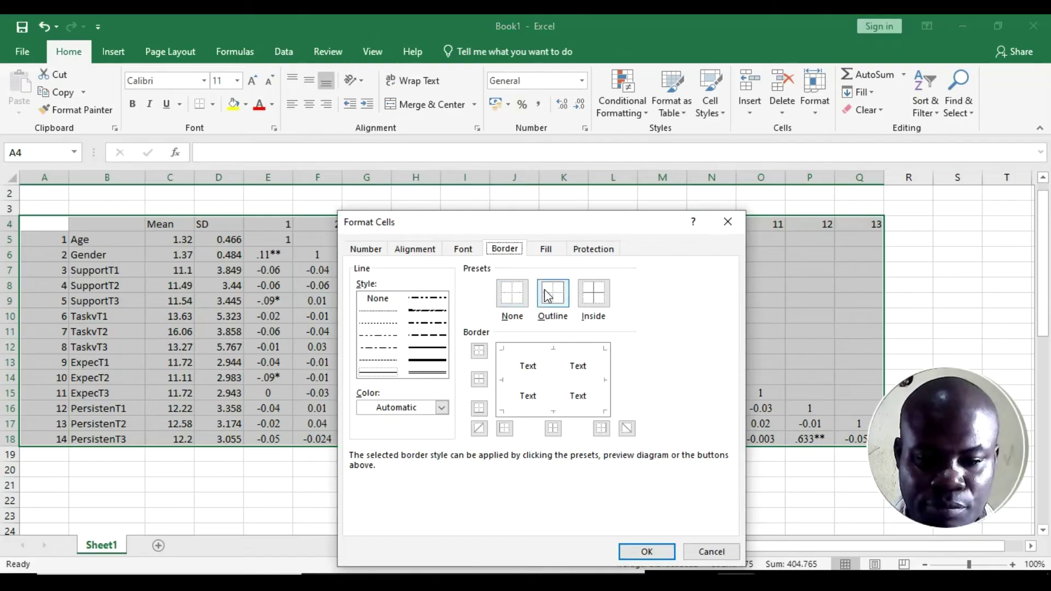
{"action": "left_click", "coordinate": [479, 351]}
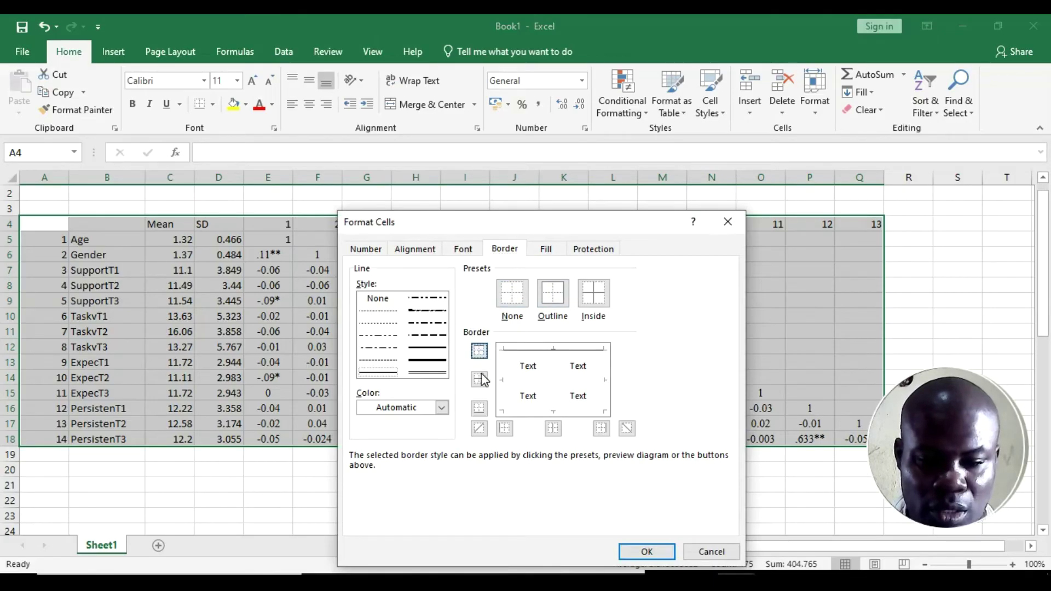
{"action": "left_click", "coordinate": [480, 409]}
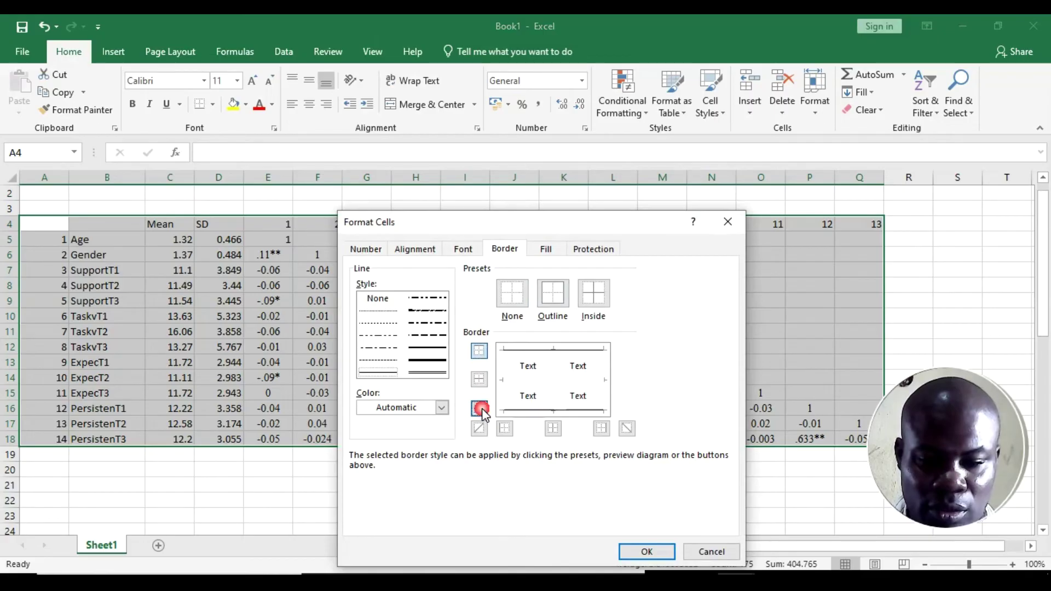
{"action": "left_click", "coordinate": [444, 354]}
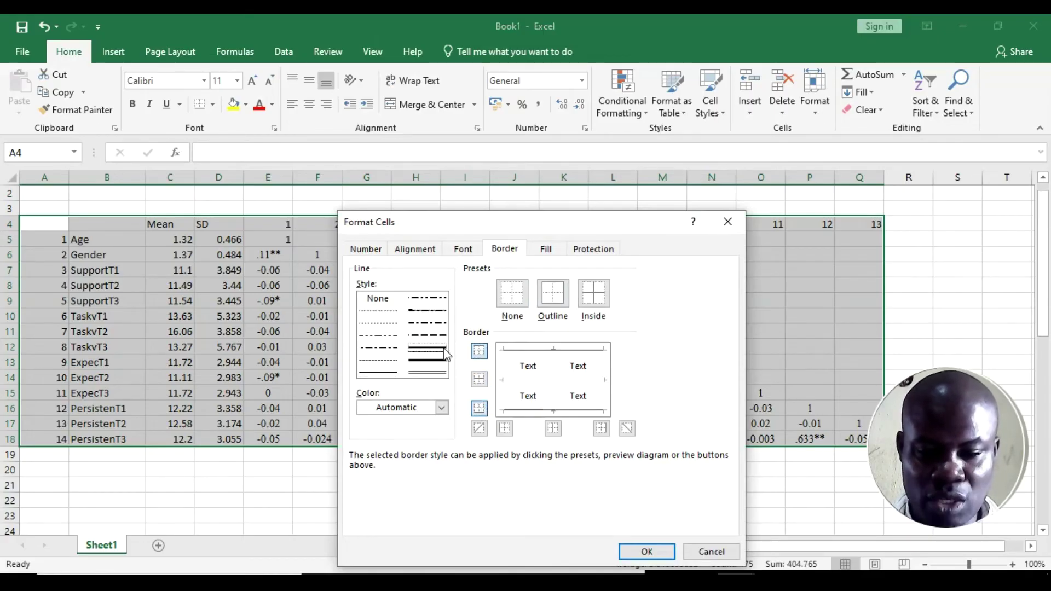
{"action": "left_click", "coordinate": [645, 553]}
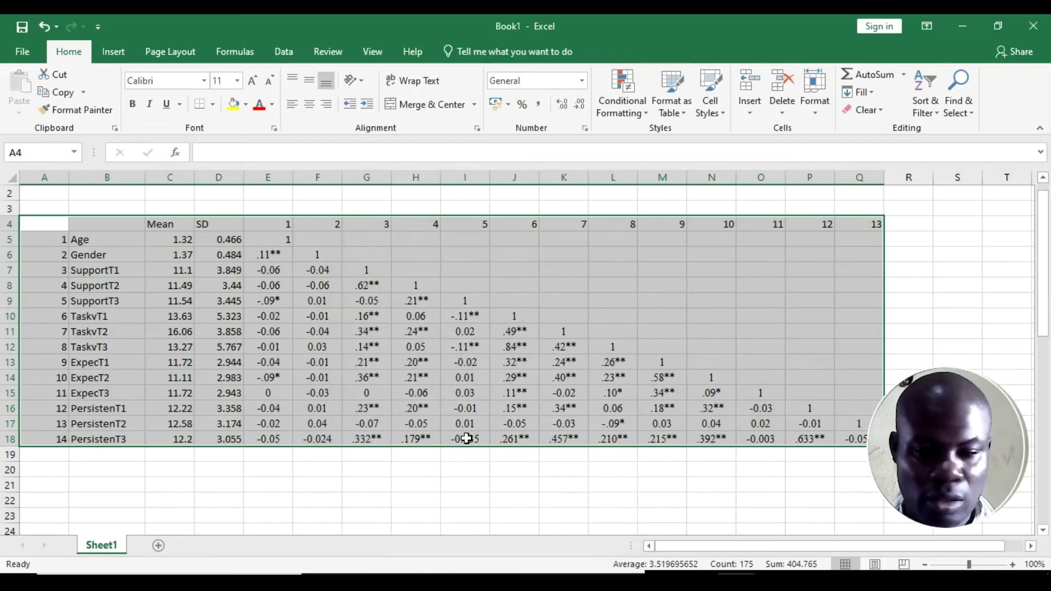
{"action": "left_click", "coordinate": [311, 363]}
{"action": "left_click_drag", "start_coordinate": [40, 226], "coordinate": [855, 225]}
Step: Add a bottom border under the Mean/SD/1–13 header row
{"action": "right_click", "coordinate": [532, 226]}
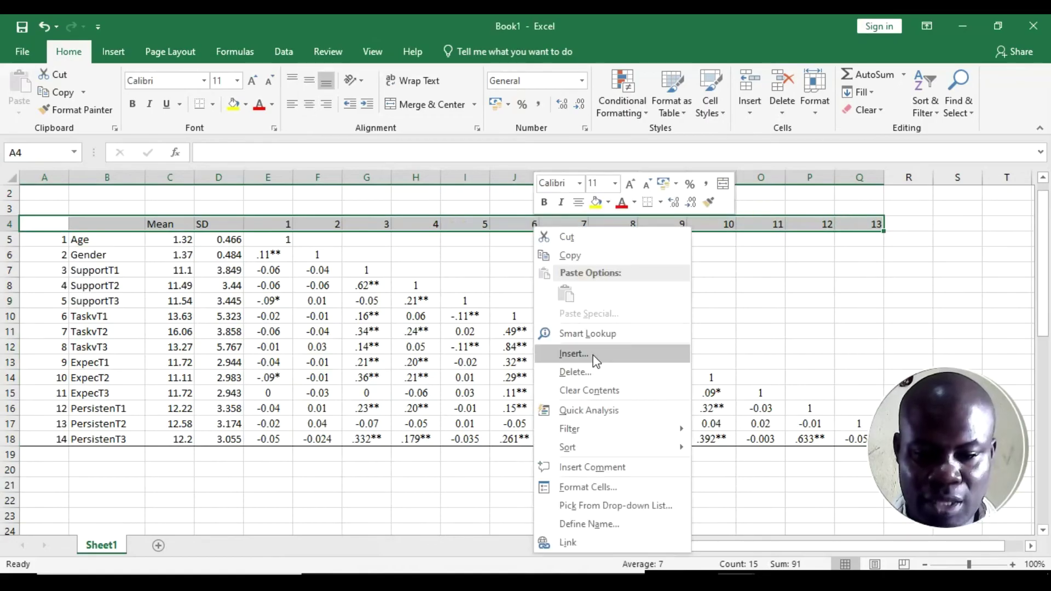
{"action": "left_click", "coordinate": [596, 490]}
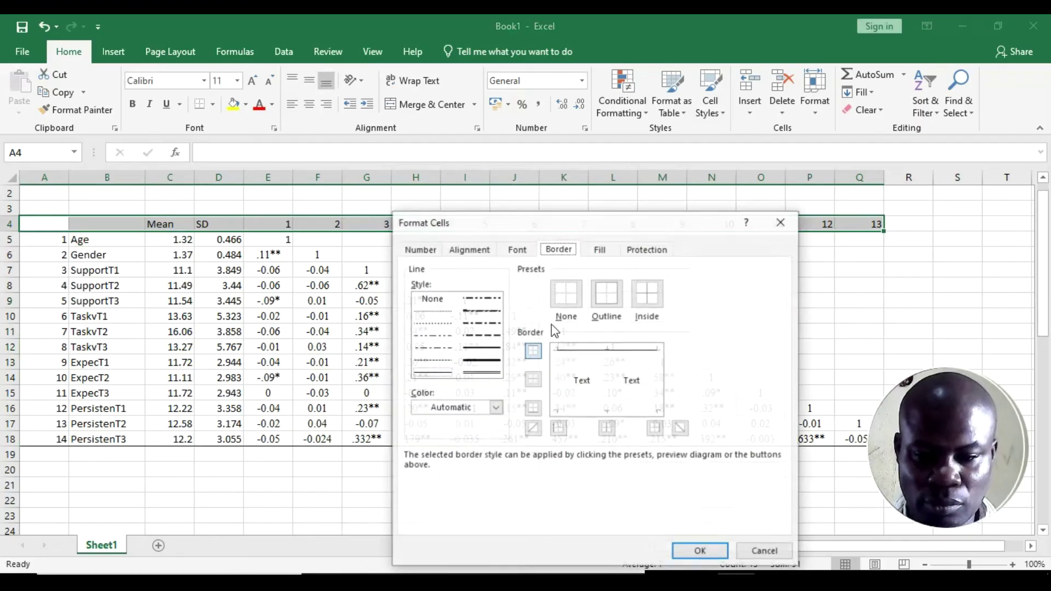
{"action": "left_click", "coordinate": [534, 407]}
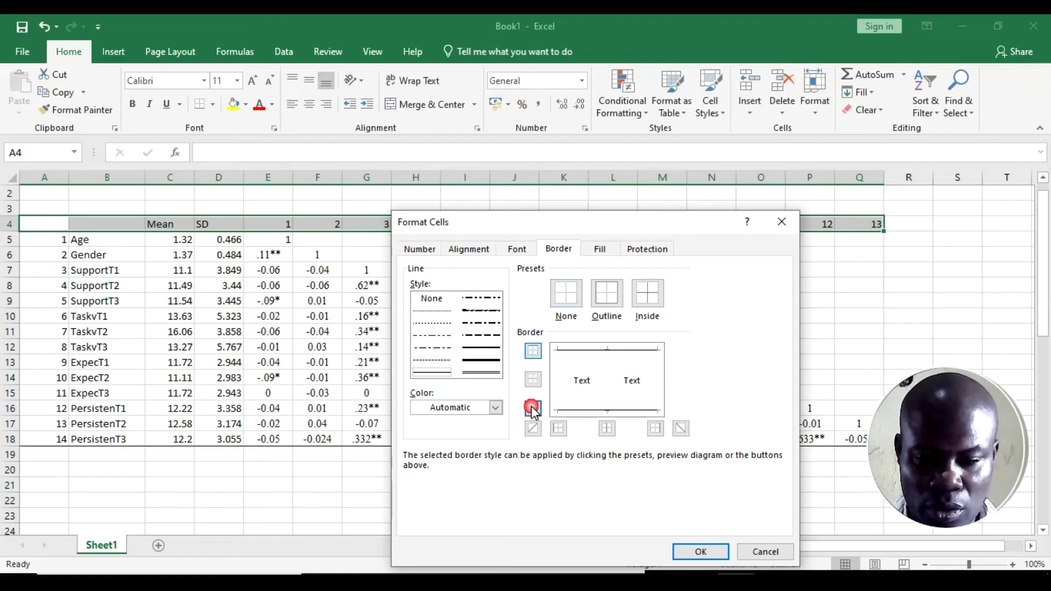
{"action": "left_click", "coordinate": [701, 552]}
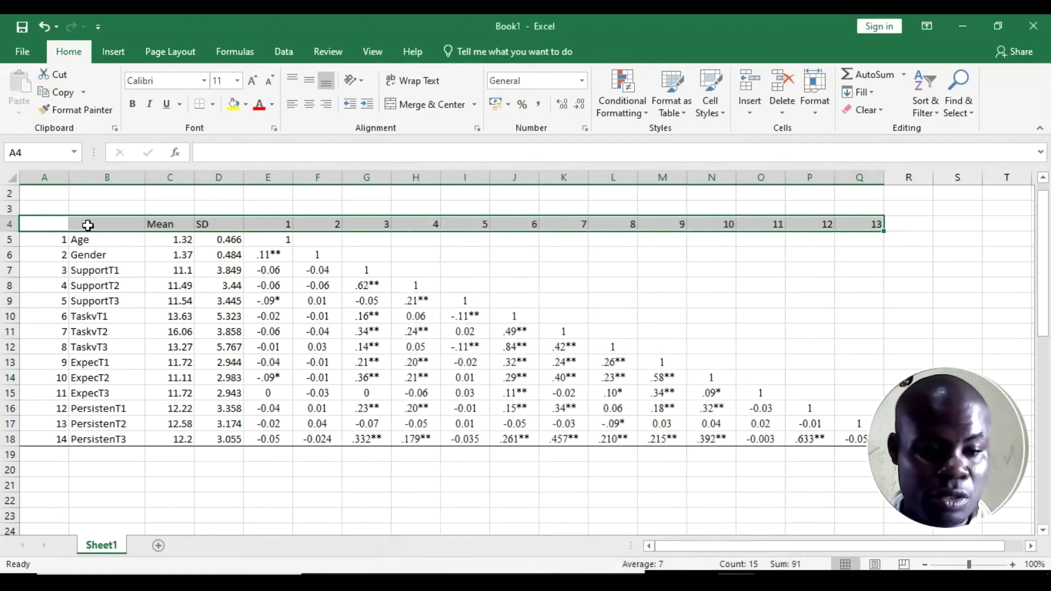
{"action": "left_click", "coordinate": [110, 257]}
Step: Copy the whole correlation table A4:Q18 to the clipboard
{"action": "left_click", "coordinate": [174, 466]}
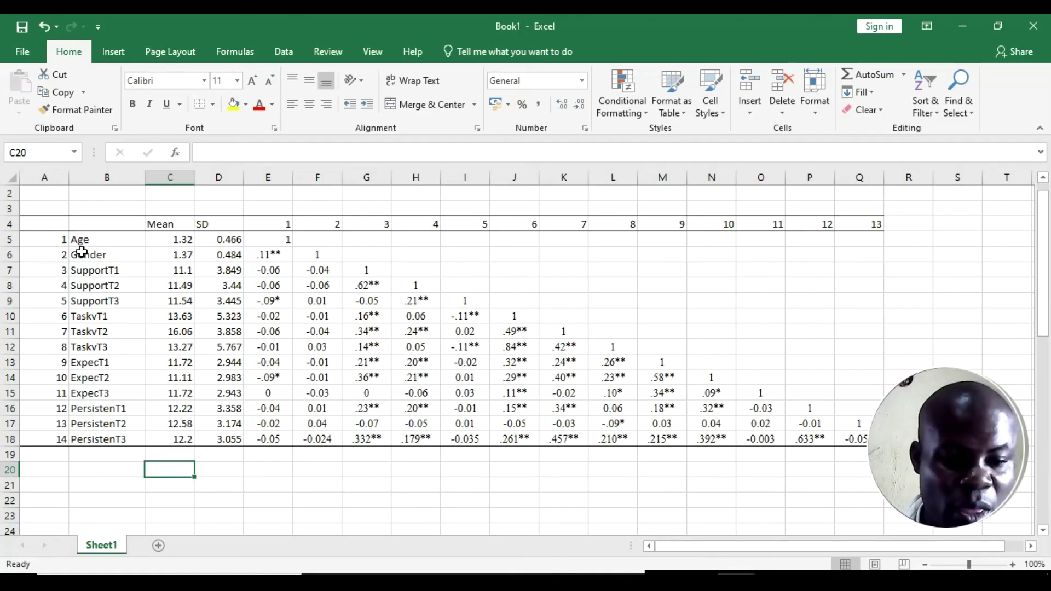
{"action": "left_click_drag", "start_coordinate": [52, 222], "coordinate": [857, 443]}
{"action": "right_click", "coordinate": [764, 380]}
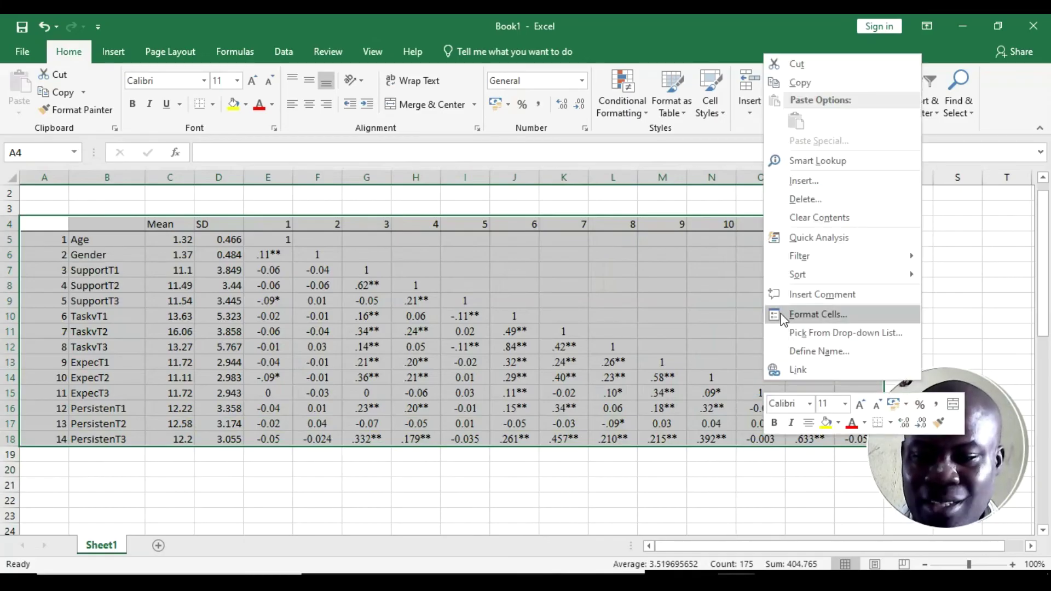
{"action": "left_click", "coordinate": [816, 82]}
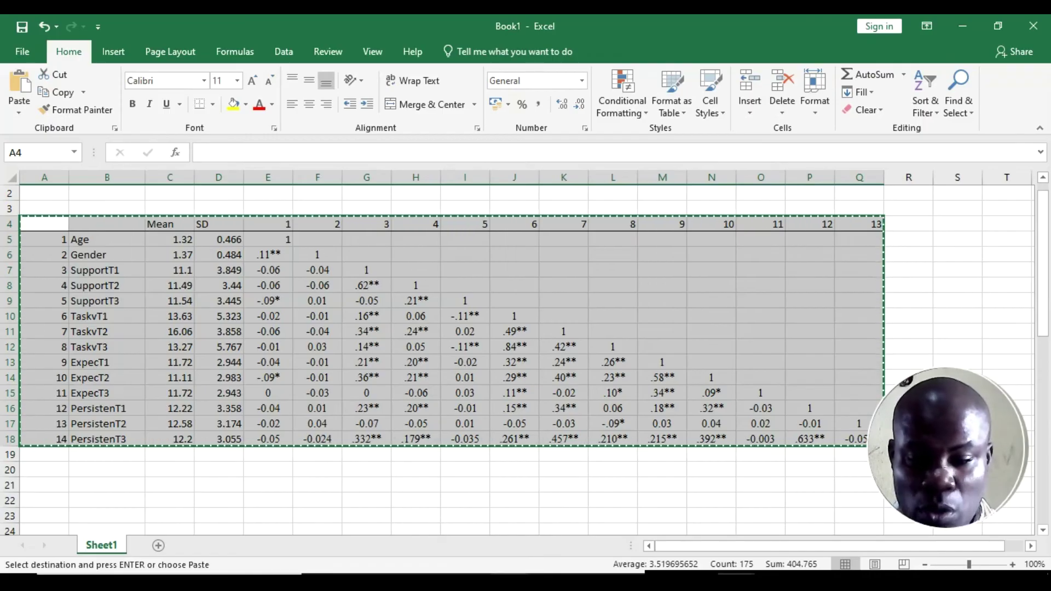
Step: Round the SD values in D5–D7 to two decimals: 0.47, 0.48, 3.85
{"action": "left_click", "coordinate": [236, 333]}
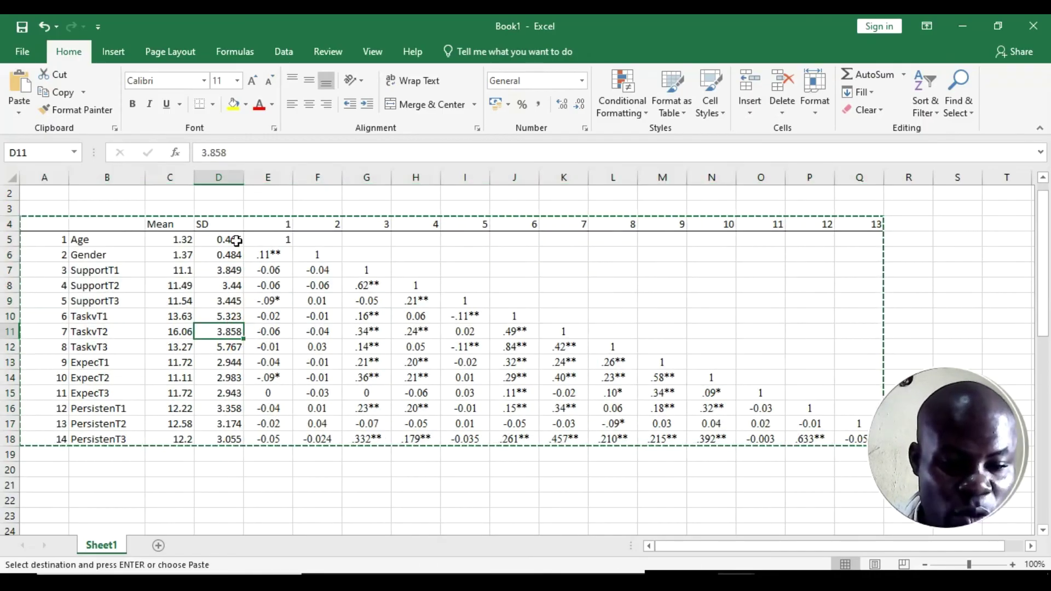
{"action": "double_click", "coordinate": [236, 243]}
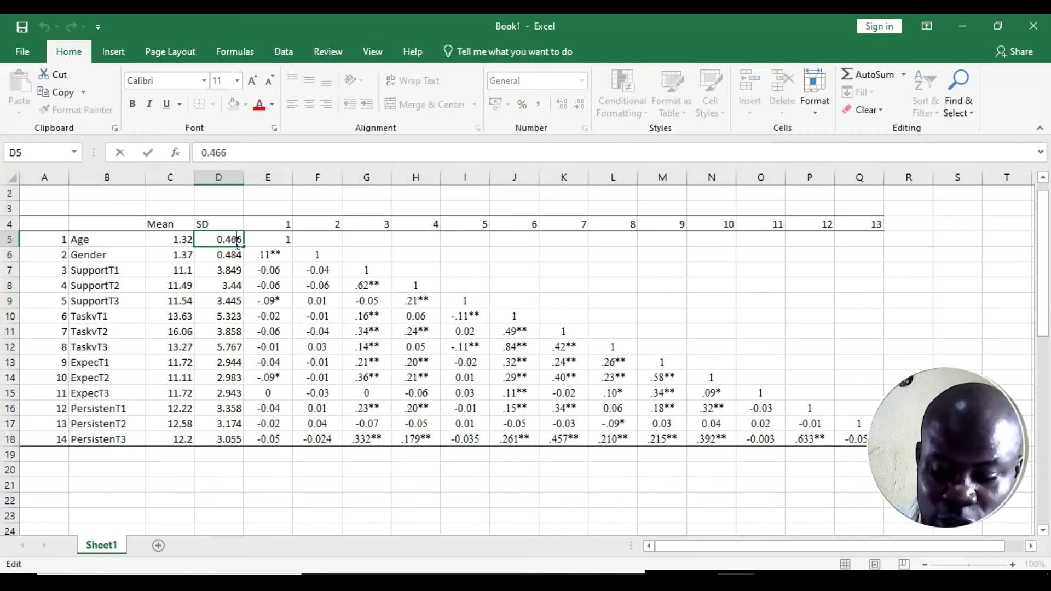
{"action": "key", "text": "BackSpace"}
{"action": "key", "text": "BackSpace"}
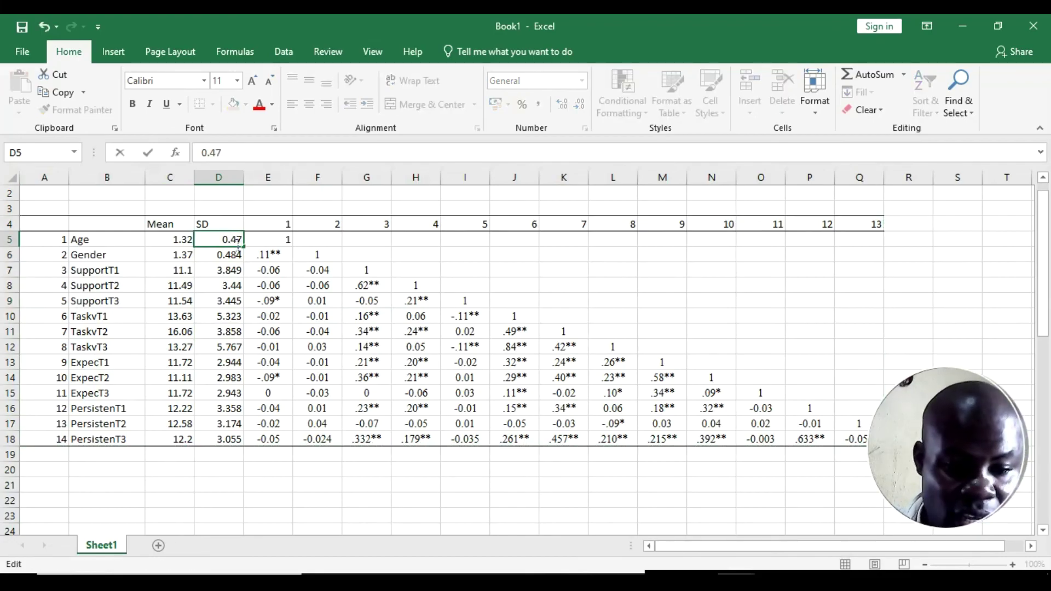
{"action": "type", "text": "7"}
{"action": "left_click", "coordinate": [237, 249]}
{"action": "double_click", "coordinate": [237, 252]}
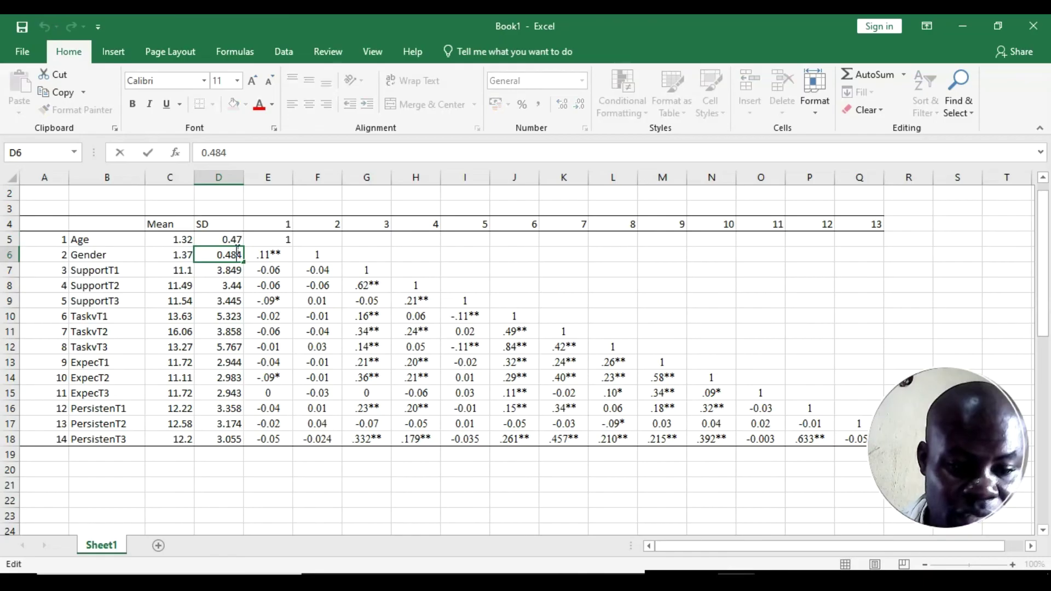
{"action": "key", "text": "BackSpace"}
{"action": "left_click", "coordinate": [237, 268]}
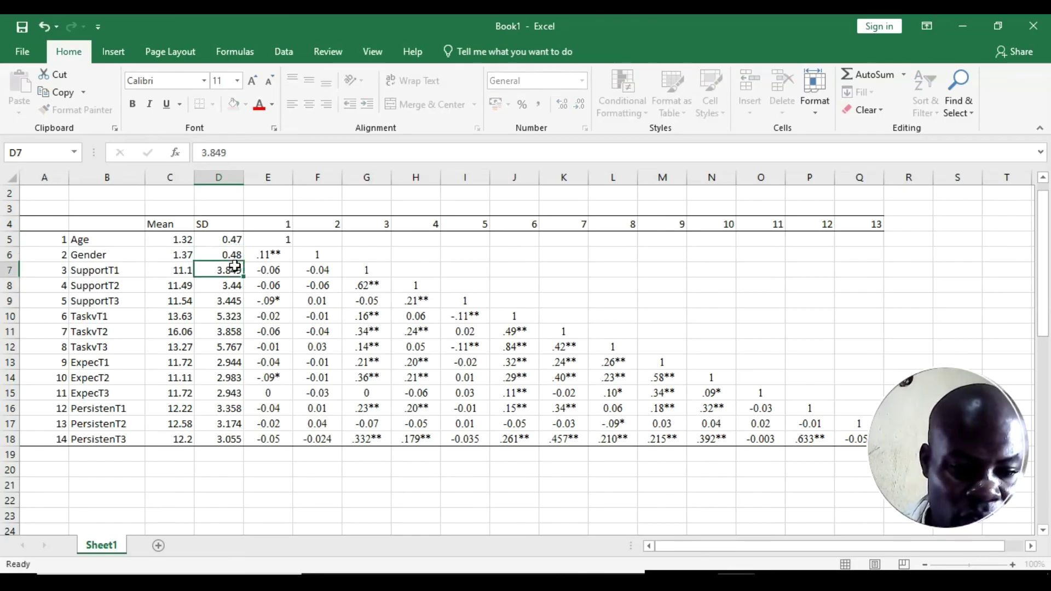
{"action": "double_click", "coordinate": [236, 267]}
{"action": "key", "text": "BackSpace"}
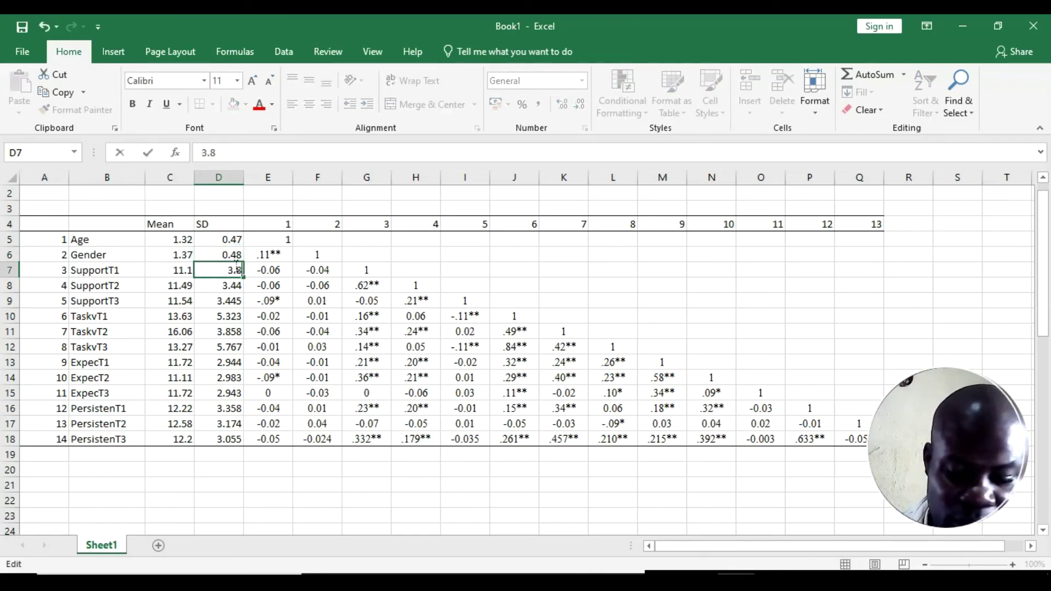
{"action": "left_click", "coordinate": [237, 302]}
Step: Round the SD values in D14–D18 to 2.98, 2.94, 3.36, 3.17 and 3.06
{"action": "double_click", "coordinate": [236, 378]}
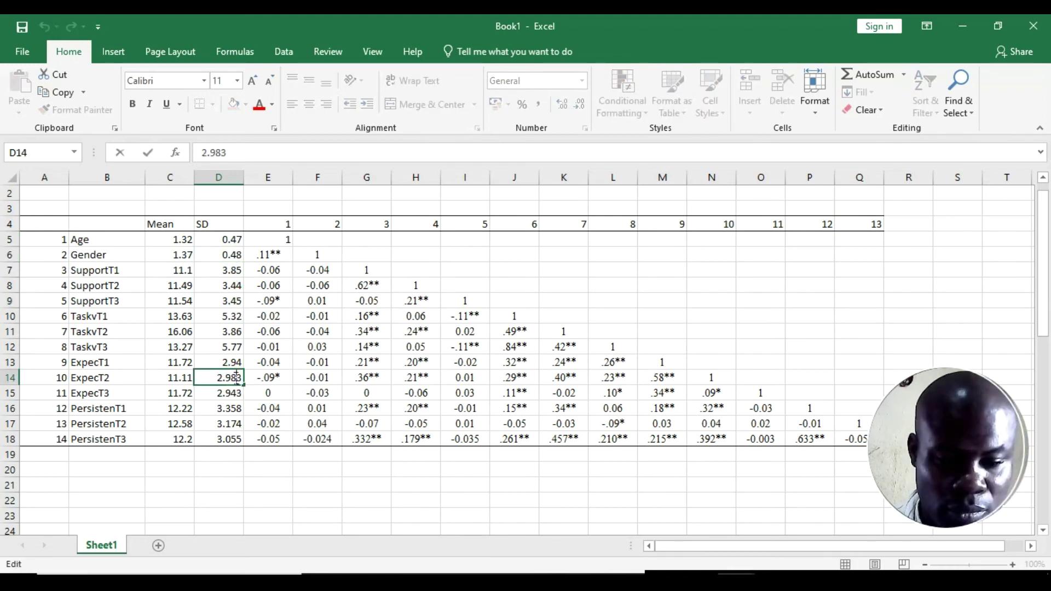
{"action": "key", "text": "BackSpace"}
{"action": "left_click", "coordinate": [236, 392]}
{"action": "double_click", "coordinate": [237, 393]}
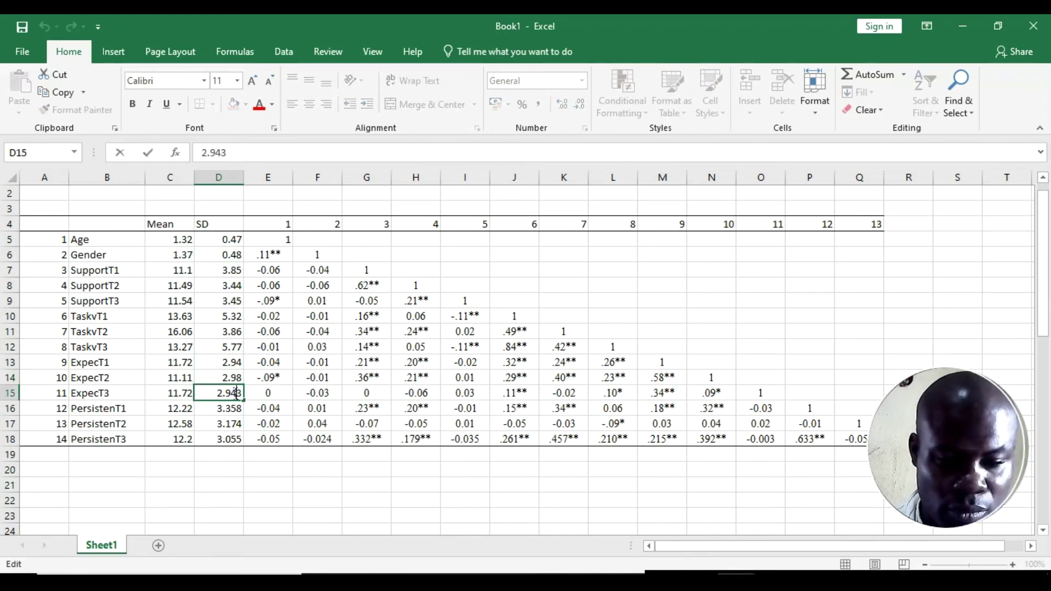
{"action": "key", "text": "BackSpace"}
{"action": "double_click", "coordinate": [236, 405]}
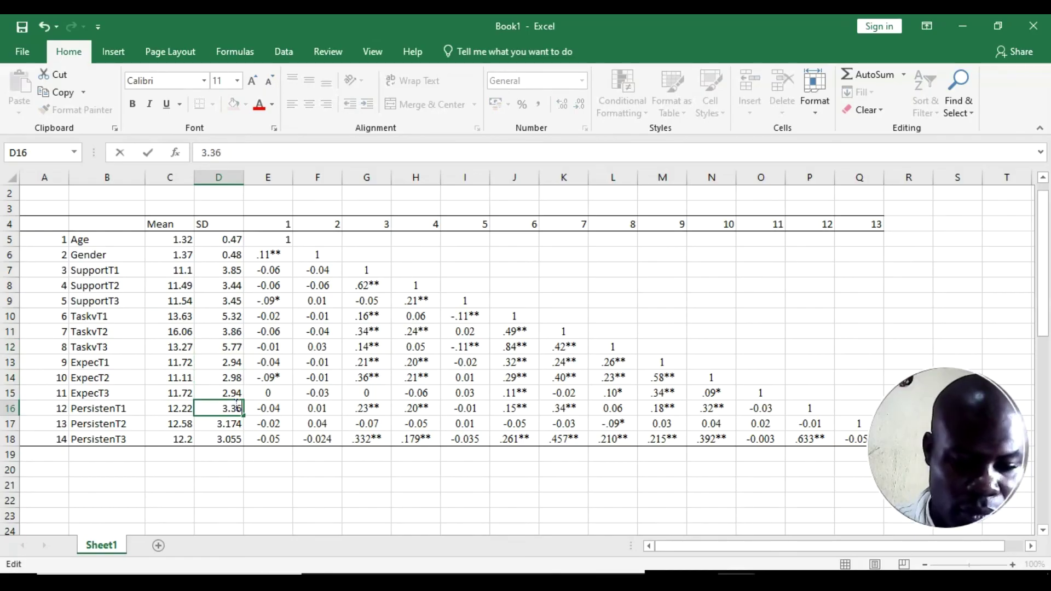
{"action": "left_click", "coordinate": [232, 426]}
{"action": "double_click", "coordinate": [232, 426]}
{"action": "key", "text": "BackSpace"}
{"action": "double_click", "coordinate": [240, 438]}
{"action": "key", "text": "BackSpace"}
{"action": "key", "text": "BackSpace"}
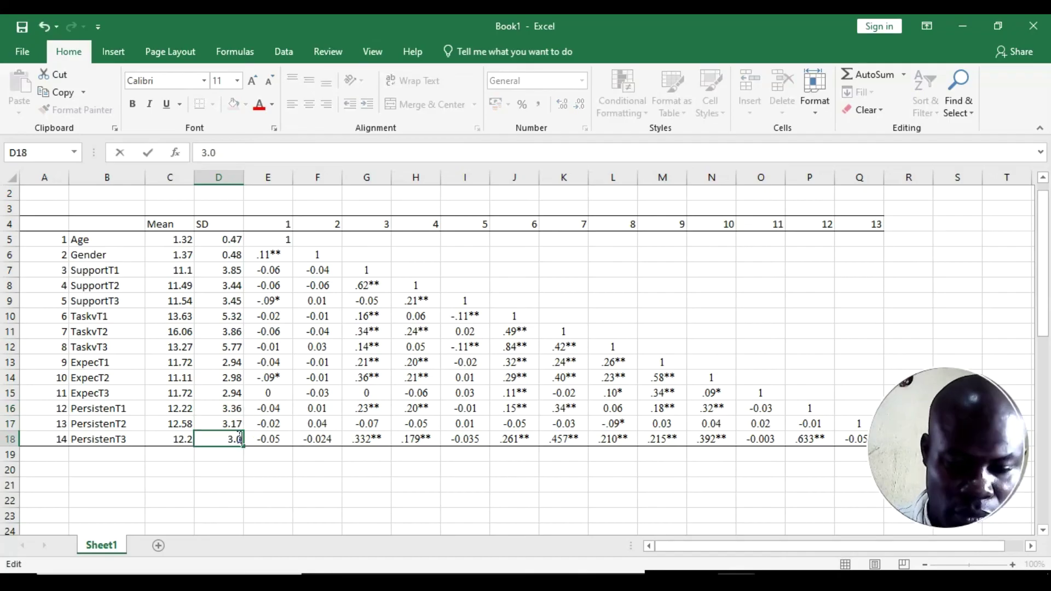
{"action": "left_click", "coordinate": [228, 470]}
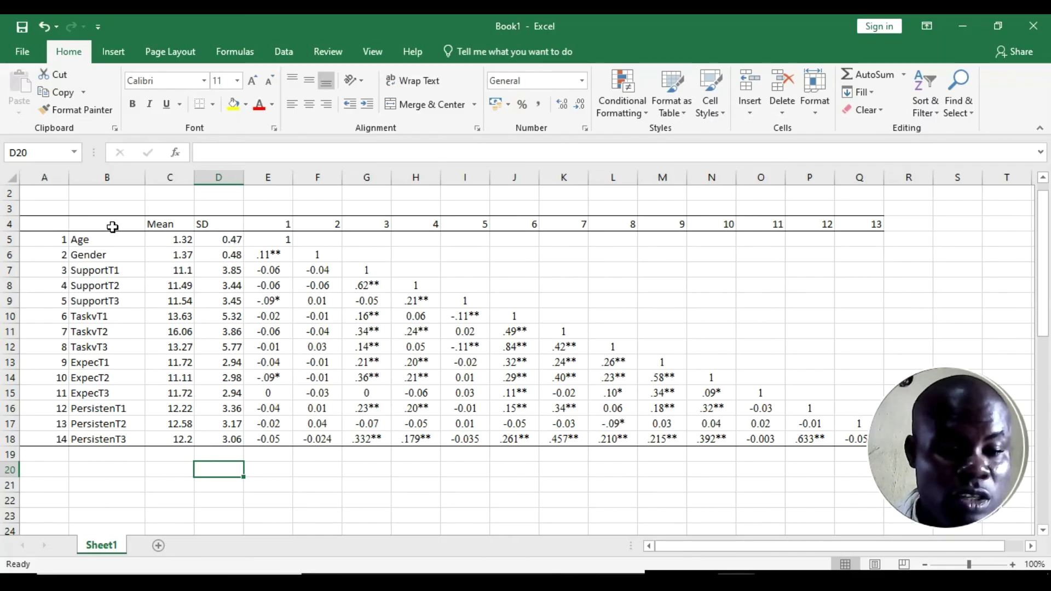
Step: Make the header row B4:Q4 (Mean, SD, 1–13) bold
{"action": "left_click_drag", "start_coordinate": [95, 225], "coordinate": [868, 221]}
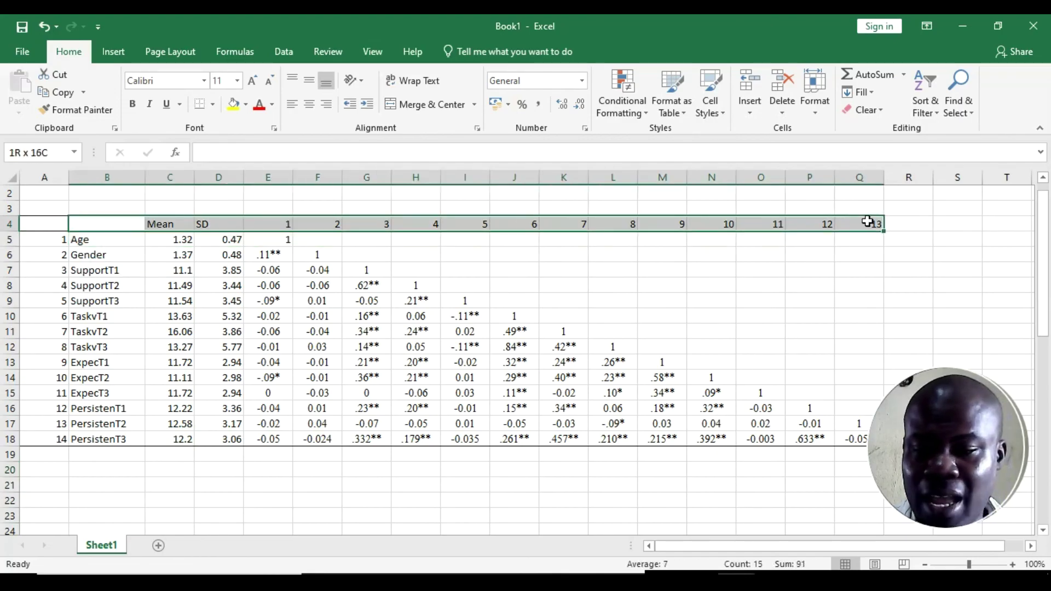
{"action": "left_click", "coordinate": [133, 104]}
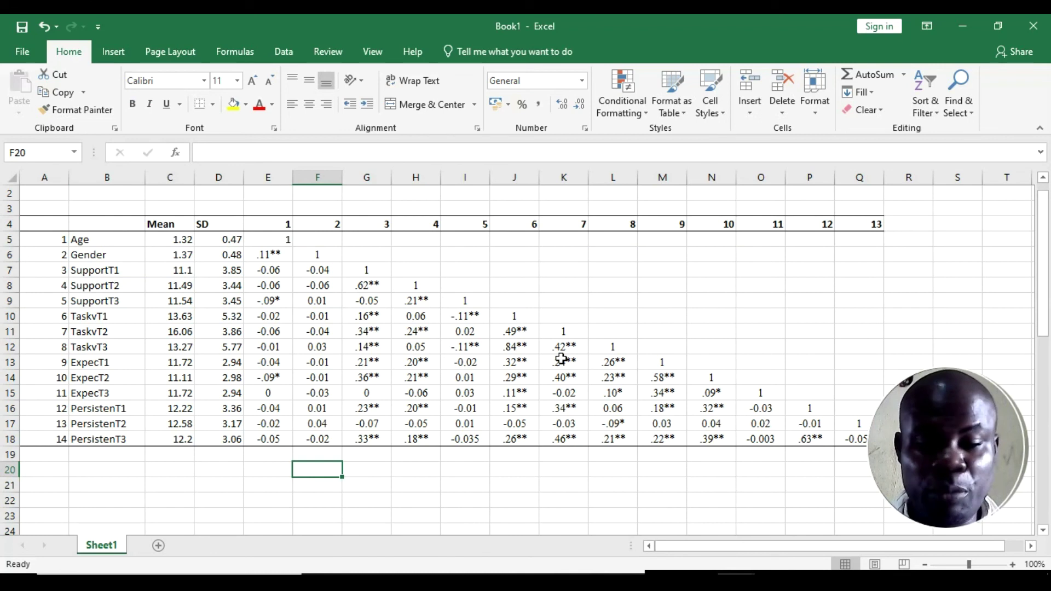